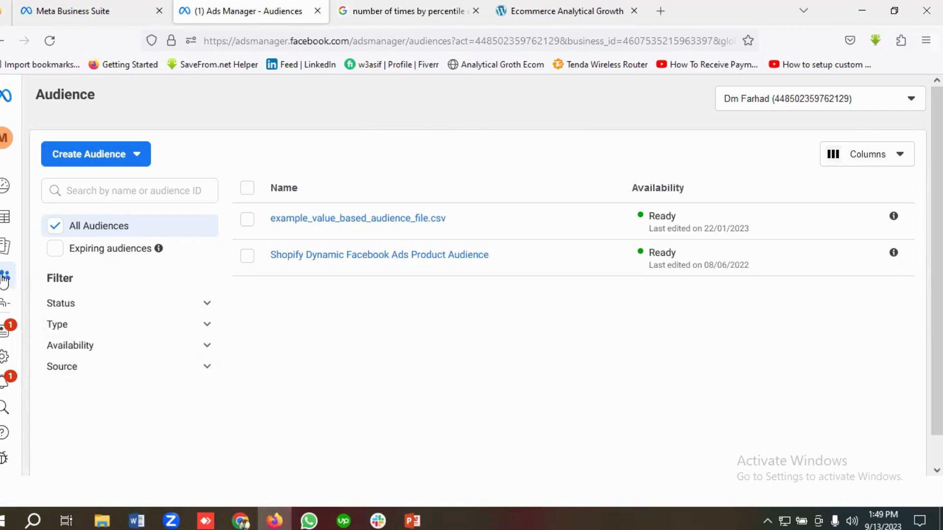
Step: Start a new custom audience from the Website source and select the Ecommer Analytical Growth pixel as its source
mouse_move(4, 281)
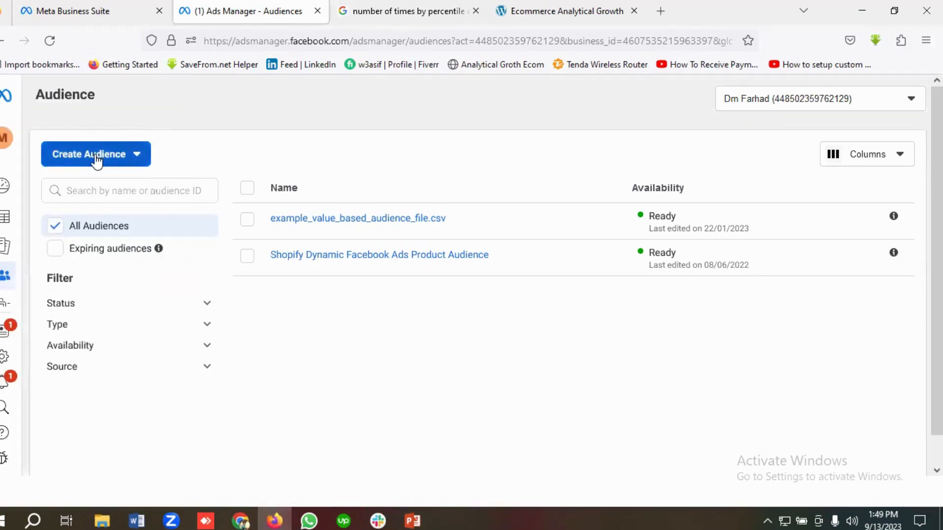
click(97, 161)
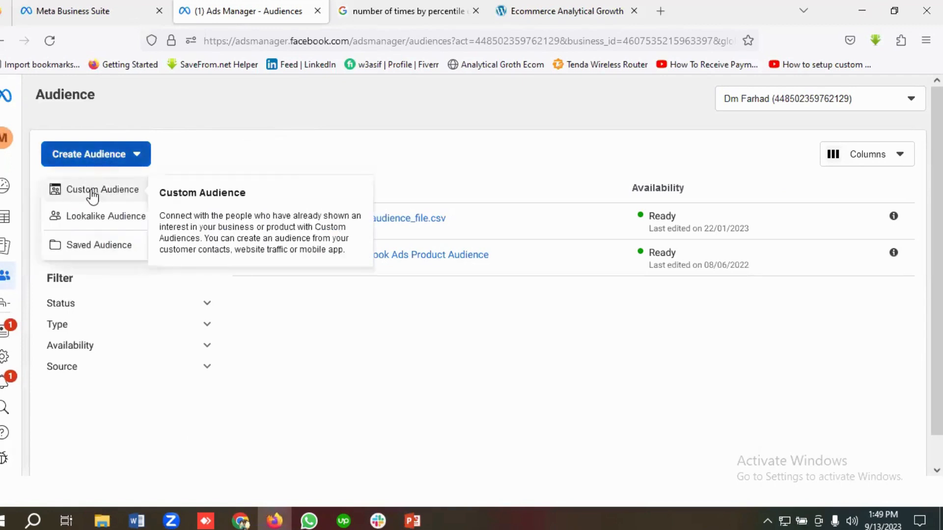
click(109, 193)
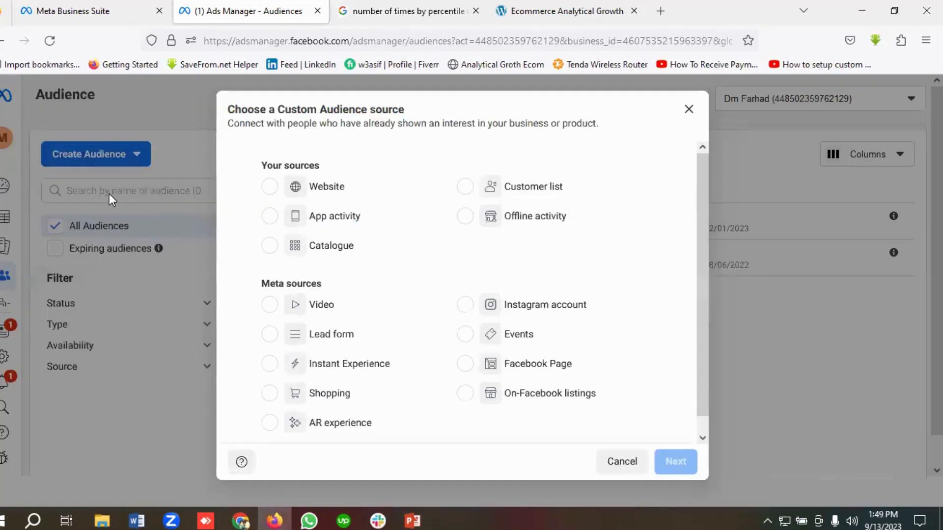
click(327, 192)
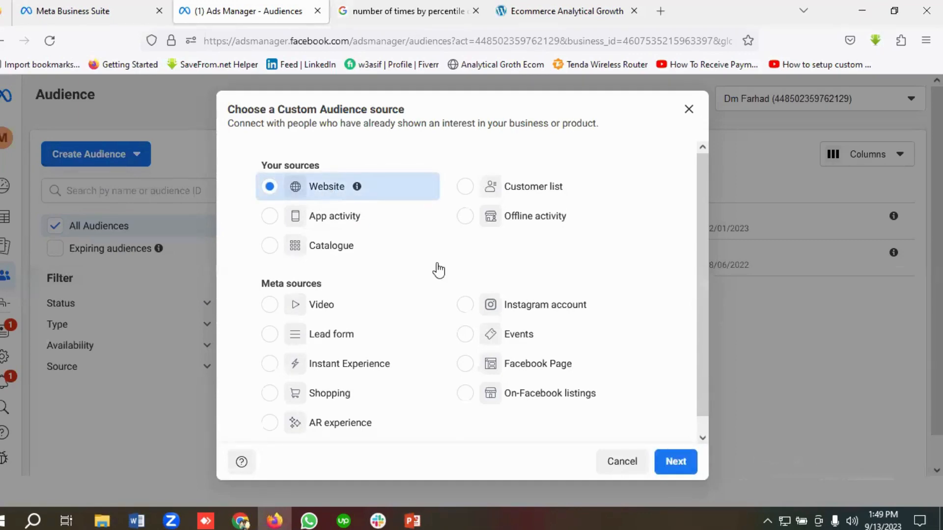
click(688, 462)
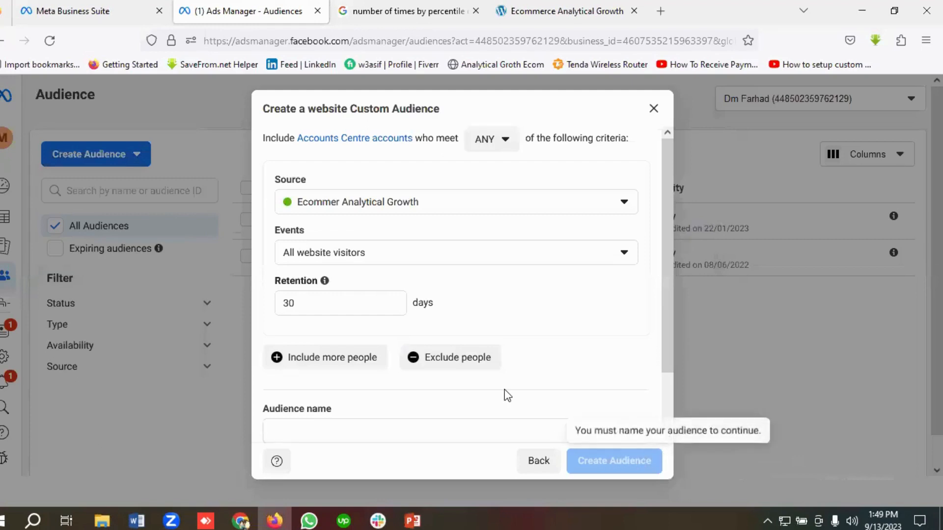
click(451, 206)
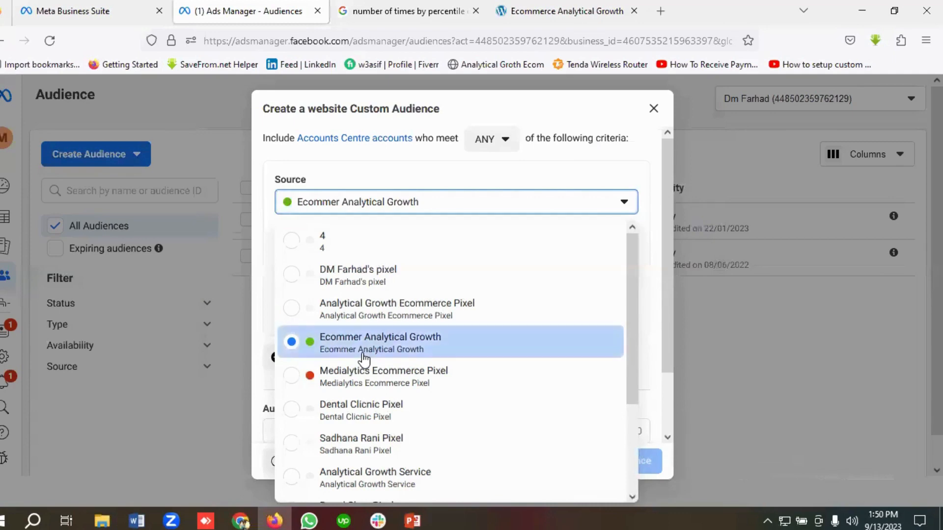
click(363, 355)
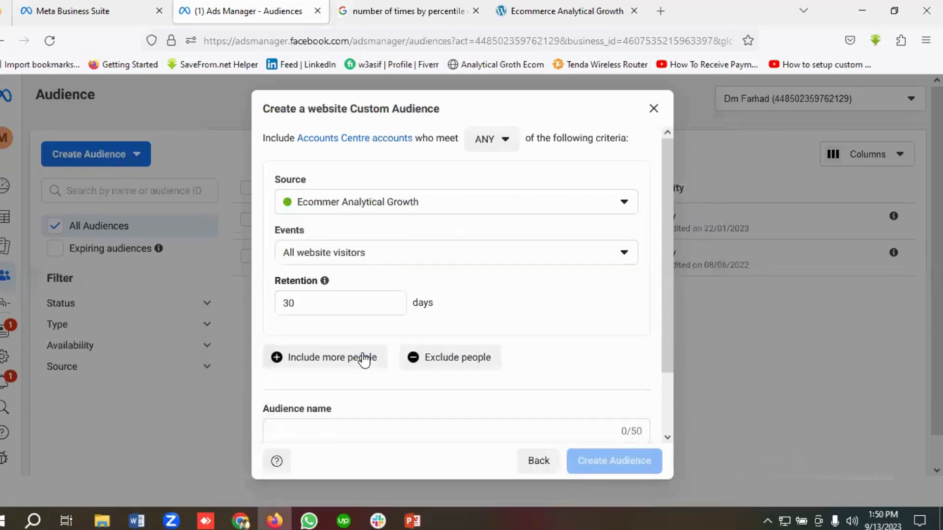
Step: Examine the explanations of the ANY and ALL criteria options, trying ALL and returning to ANY
click(497, 143)
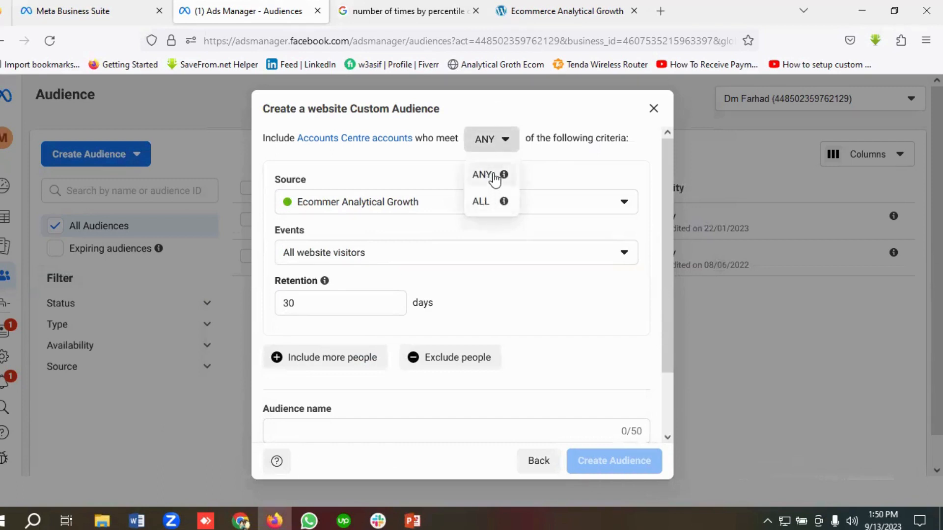
mouse_move(504, 179)
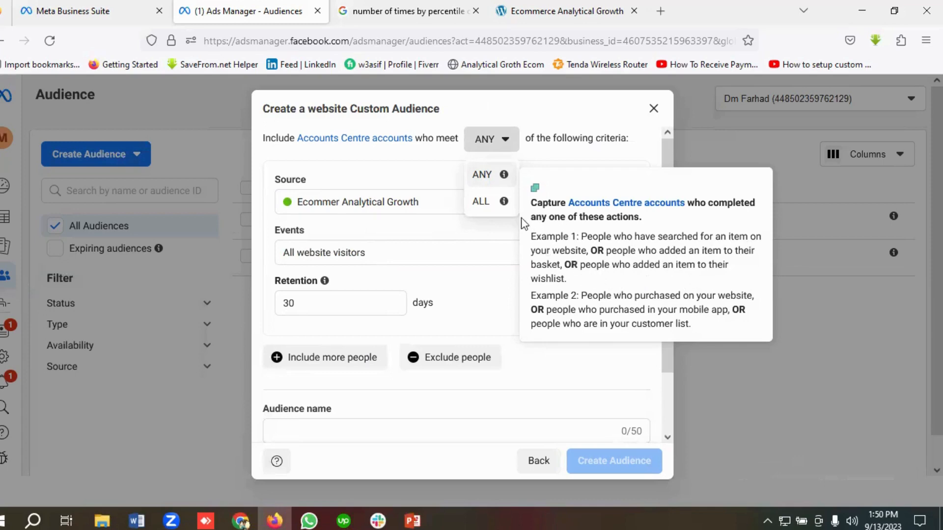
click(501, 201)
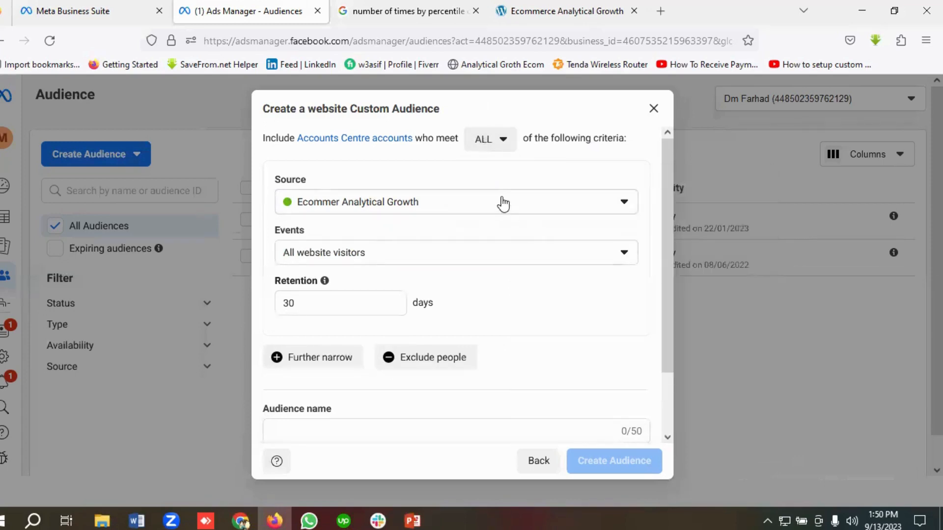
click(497, 139)
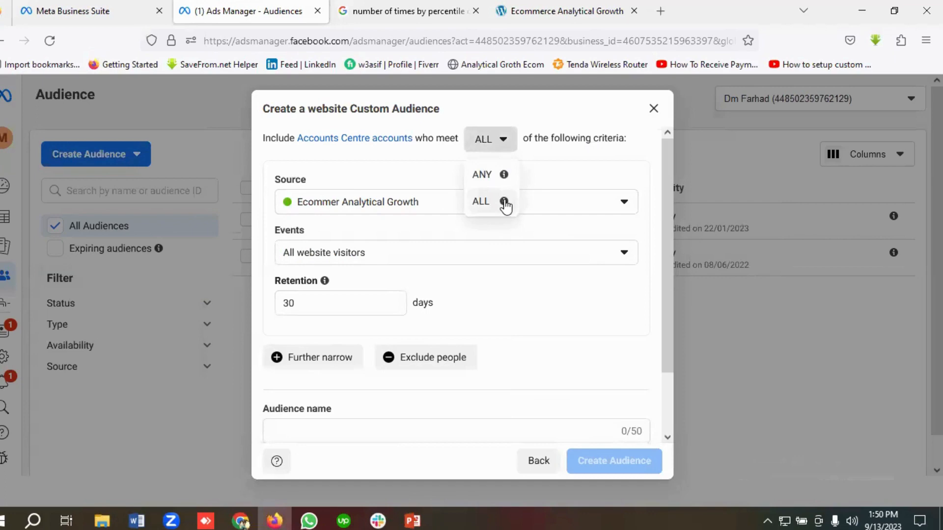
click(502, 202)
click(494, 139)
mouse_move(505, 201)
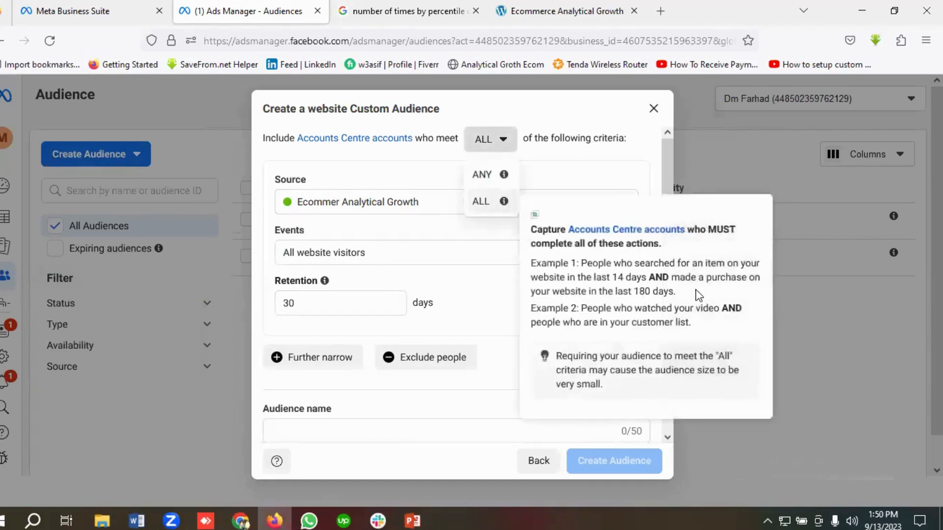
click(491, 176)
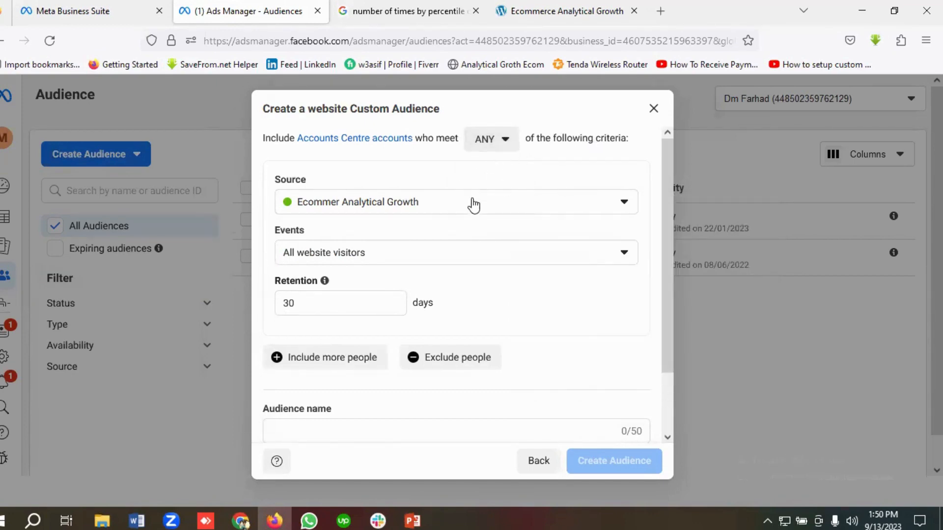
Step: Set the audience criterion's event to ViewContent
scroll(344, 205, down, 2)
scroll(382, 217, up, 2)
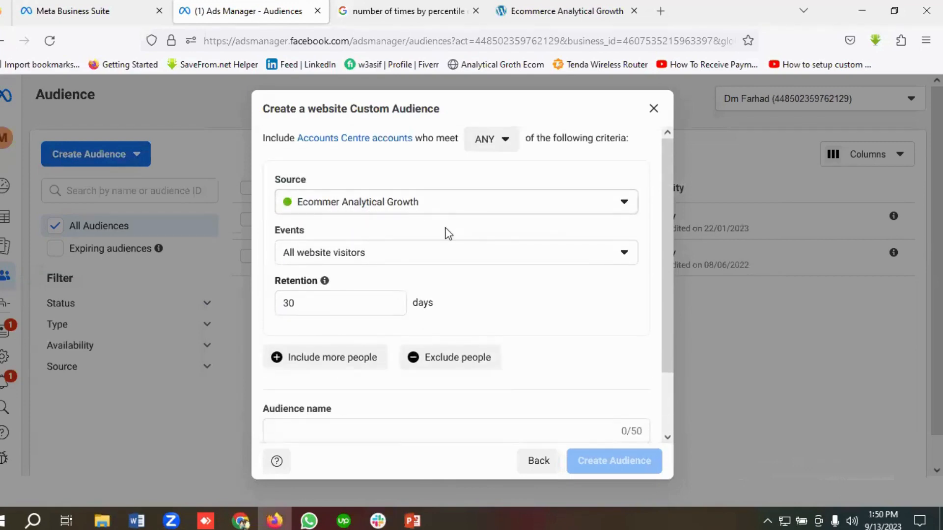
scroll(422, 228, down, 1)
click(385, 195)
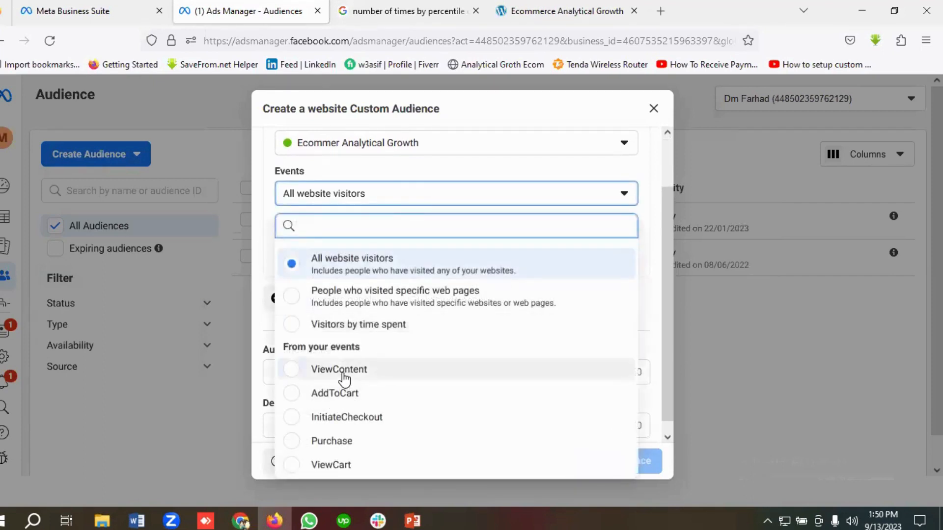
click(343, 371)
Step: Include more people through a second criterion on the same source with the AddToCart event
scroll(397, 243, down, 1)
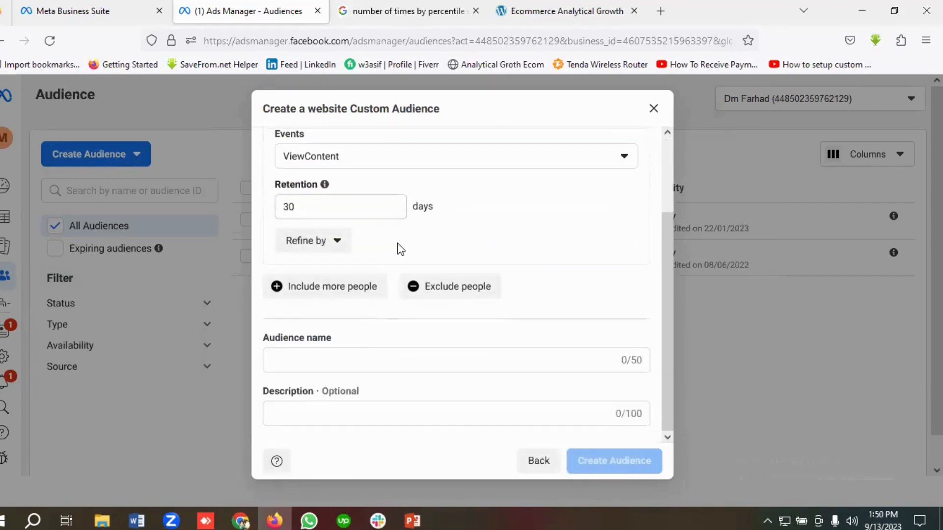
click(327, 292)
scroll(350, 285, down, 3)
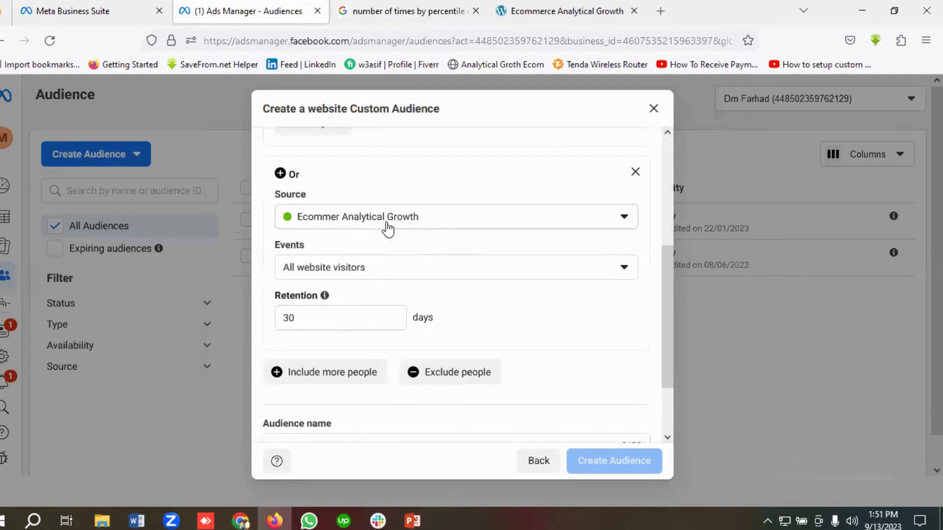
click(378, 268)
click(343, 469)
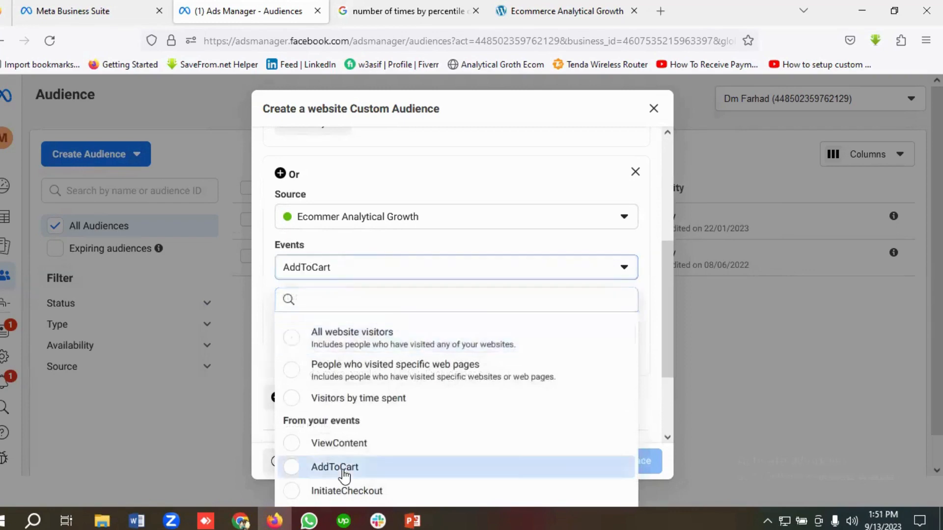
Step: Review both criteria and require accounts to meet ALL of them
scroll(367, 361, up, 5)
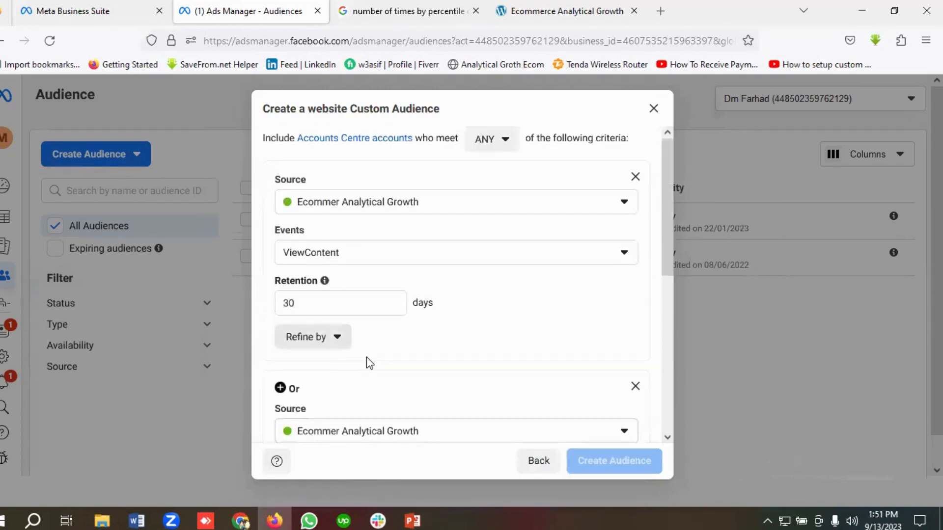
scroll(385, 286, down, 2)
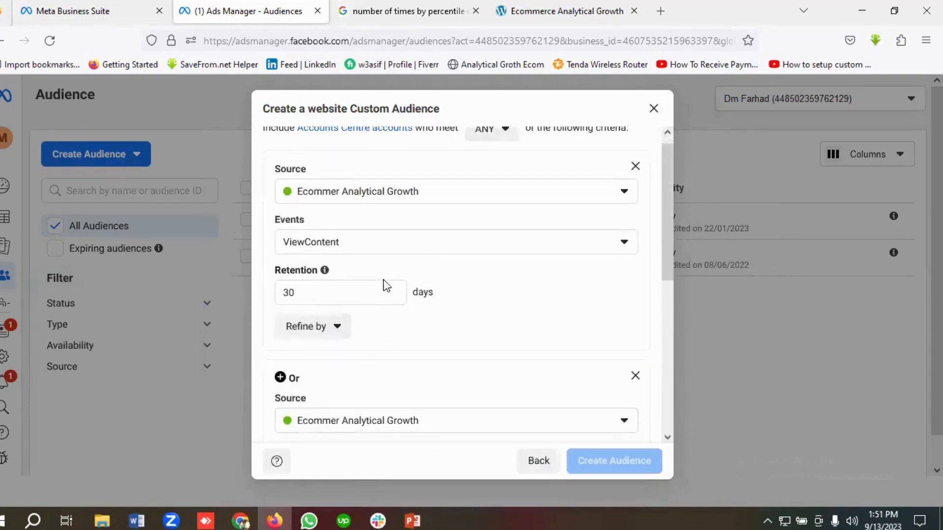
scroll(349, 284, up, 2)
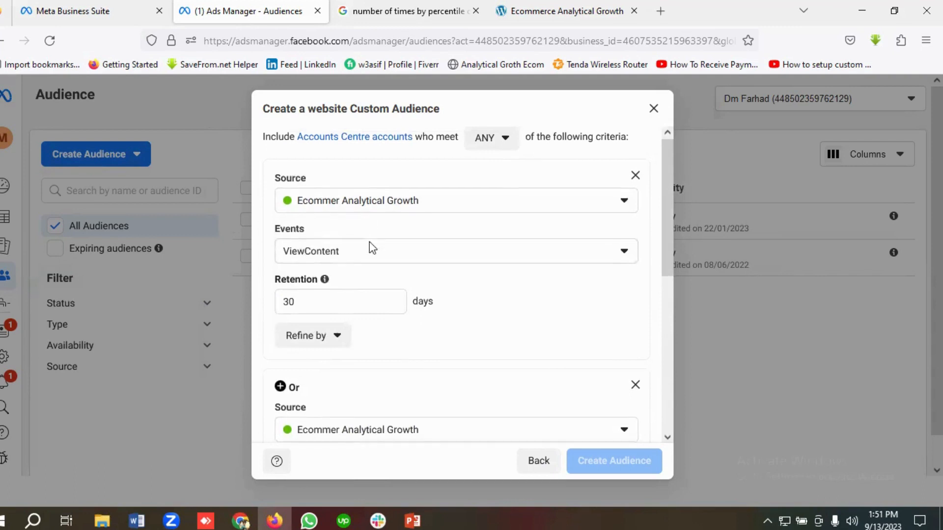
scroll(385, 270, down, 3)
scroll(385, 270, up, 2)
scroll(387, 271, up, 2)
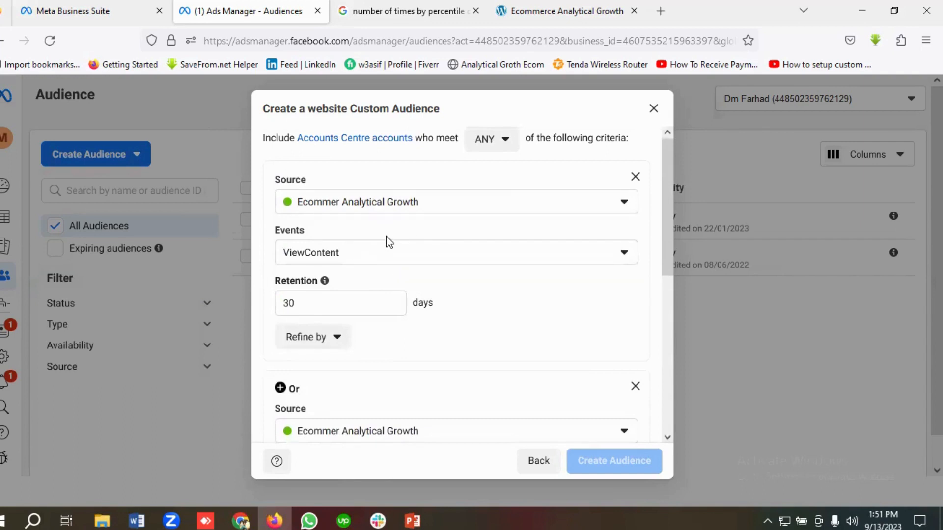
click(501, 147)
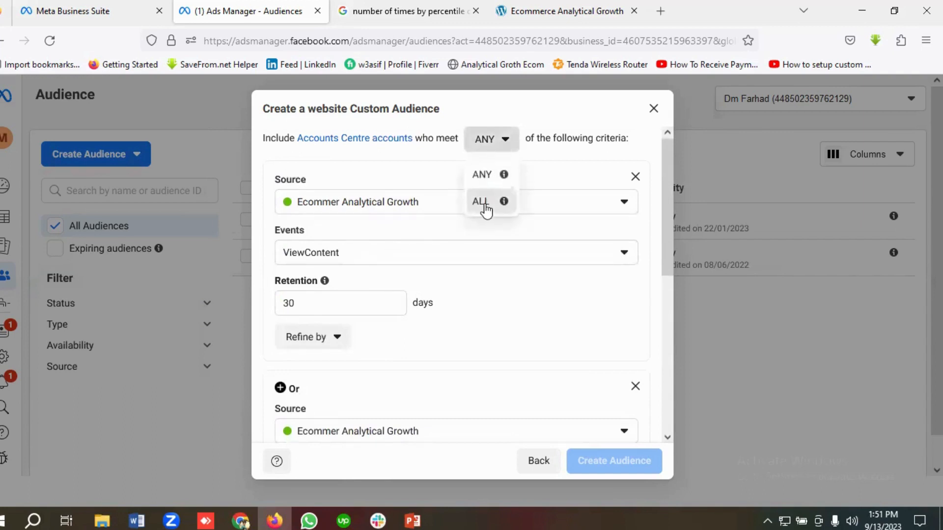
click(487, 205)
Step: Examine how the ViewContent and AddToCart criteria are combined under the ALL rule
scroll(403, 280, down, 1)
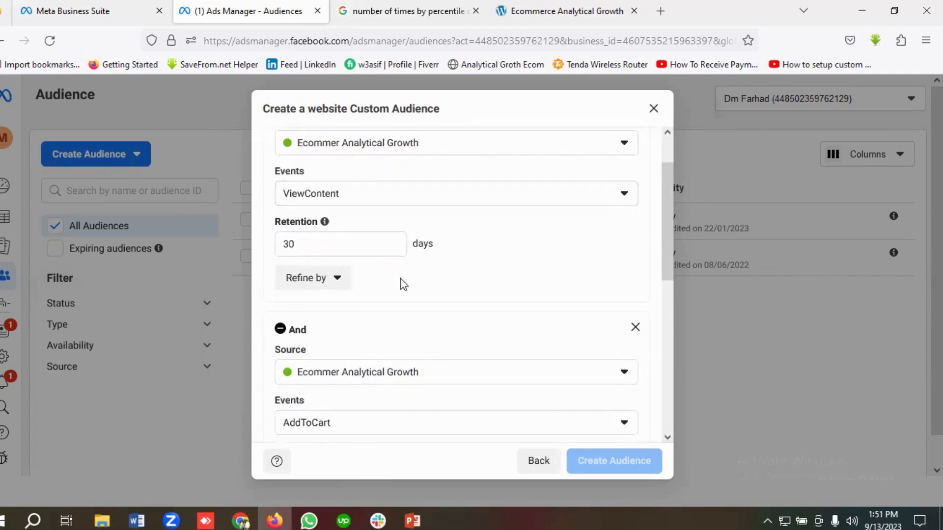
scroll(403, 284, up, 1)
scroll(276, 352, down, 1)
scroll(277, 353, up, 1)
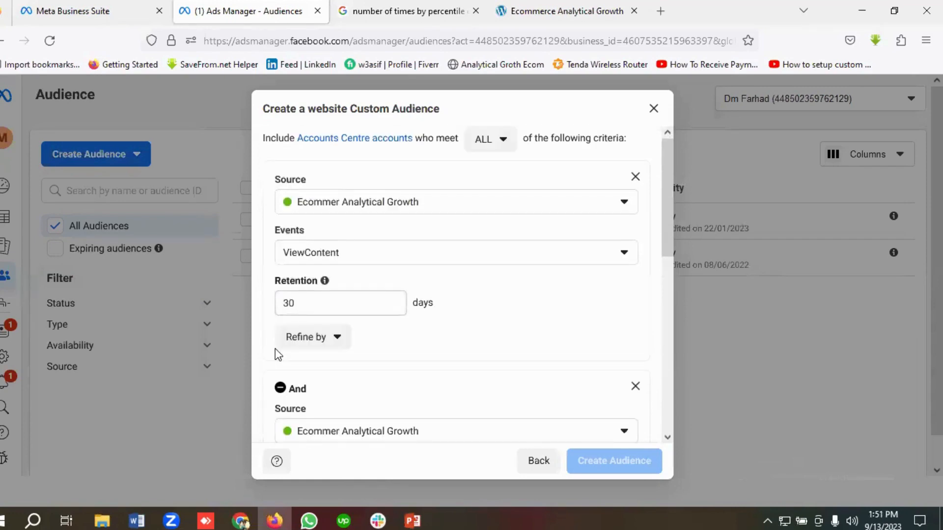
scroll(276, 352, down, 1)
scroll(385, 357, up, 1)
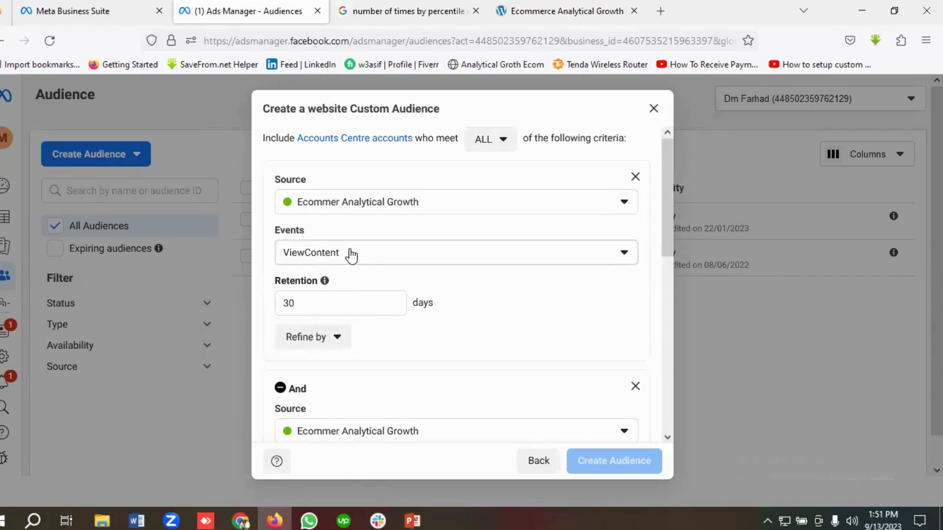
scroll(364, 270, down, 5)
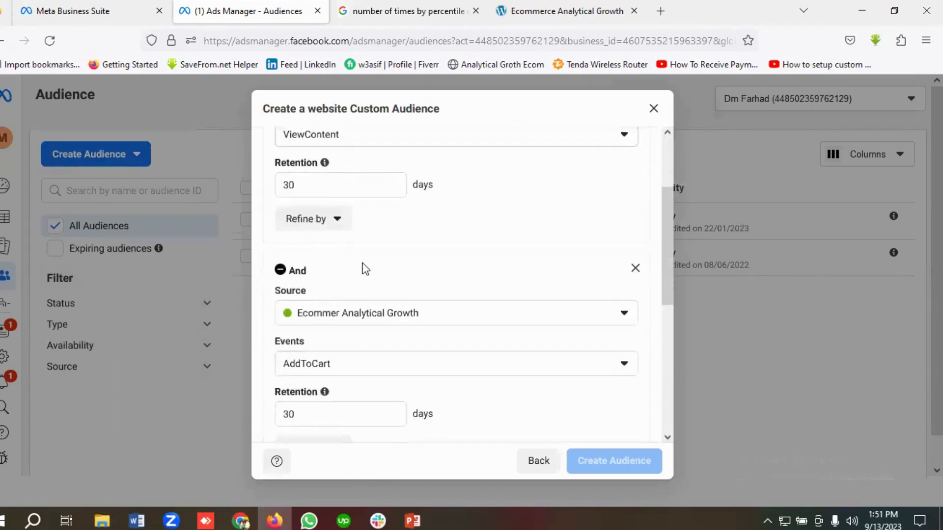
scroll(364, 275, up, 1)
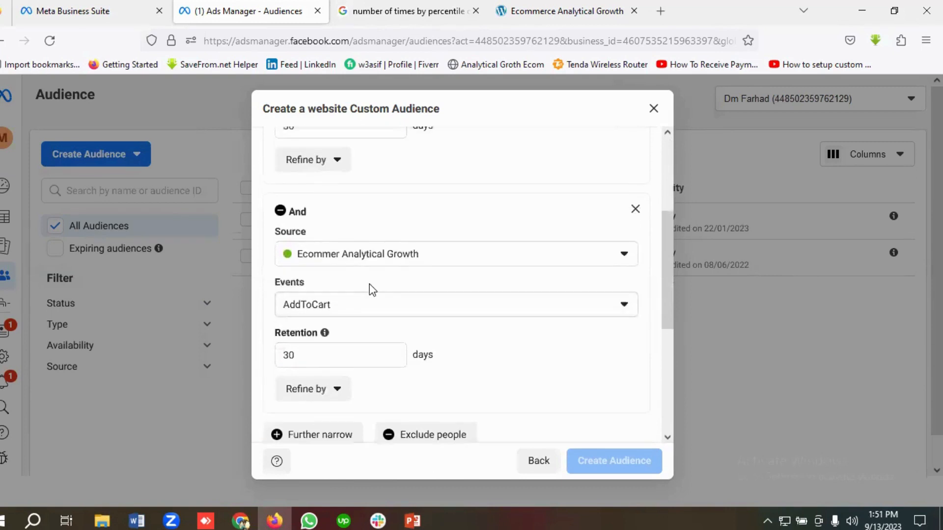
scroll(373, 290, up, 3)
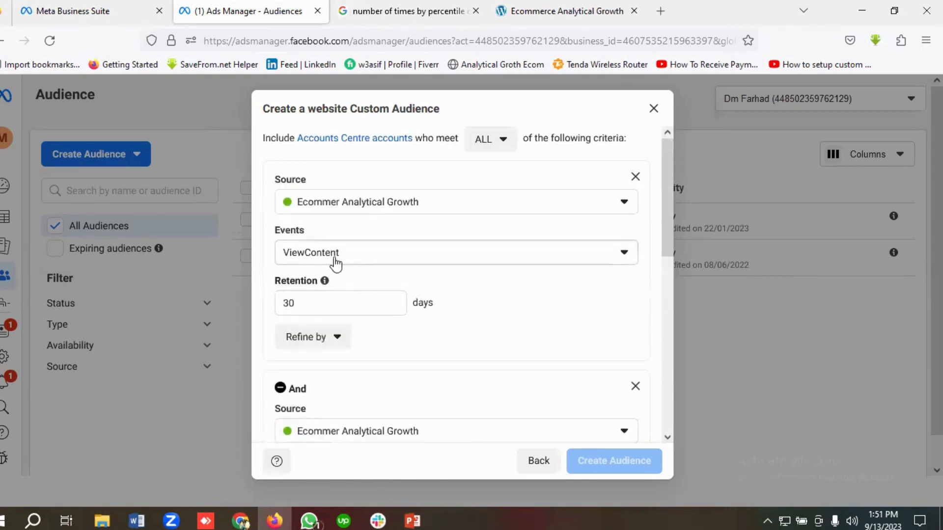
scroll(378, 263, down, 5)
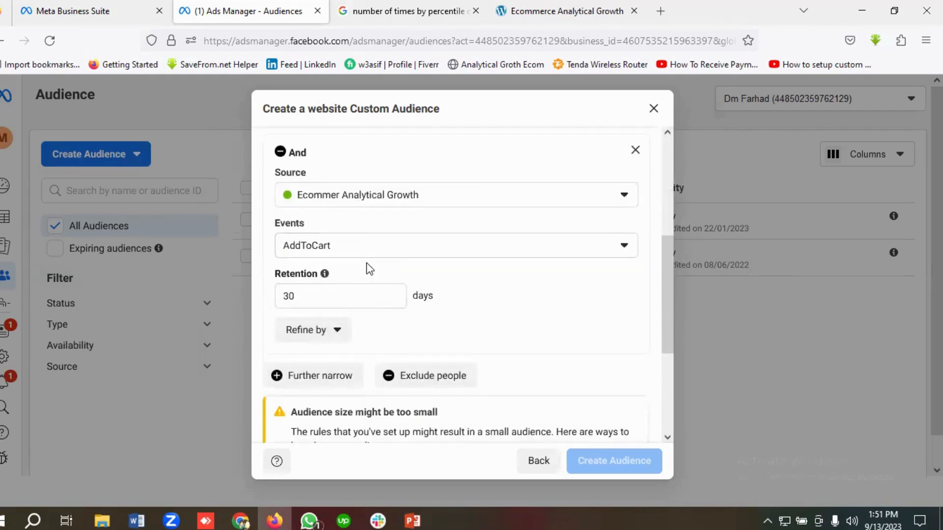
scroll(366, 266, up, 5)
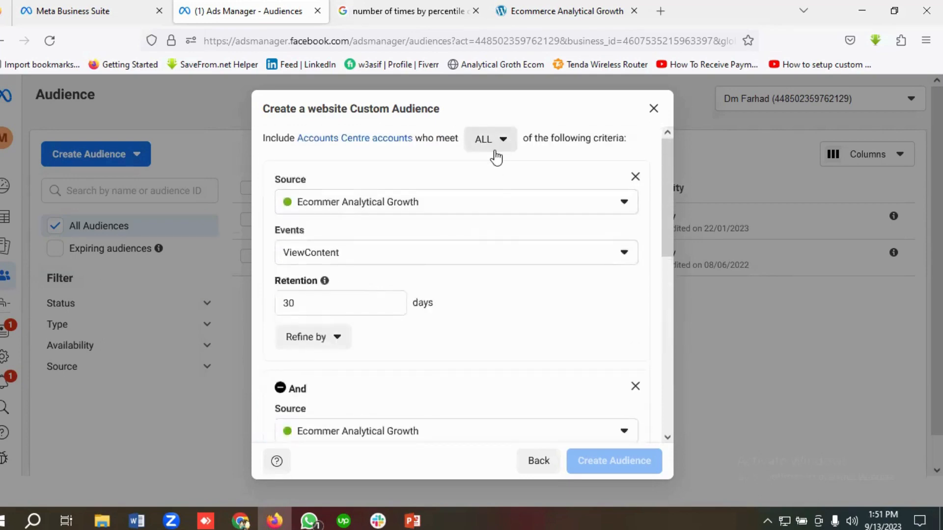
Step: Switch the matching rule back to ANY and remove the second criterion with the AddToCart event
click(499, 148)
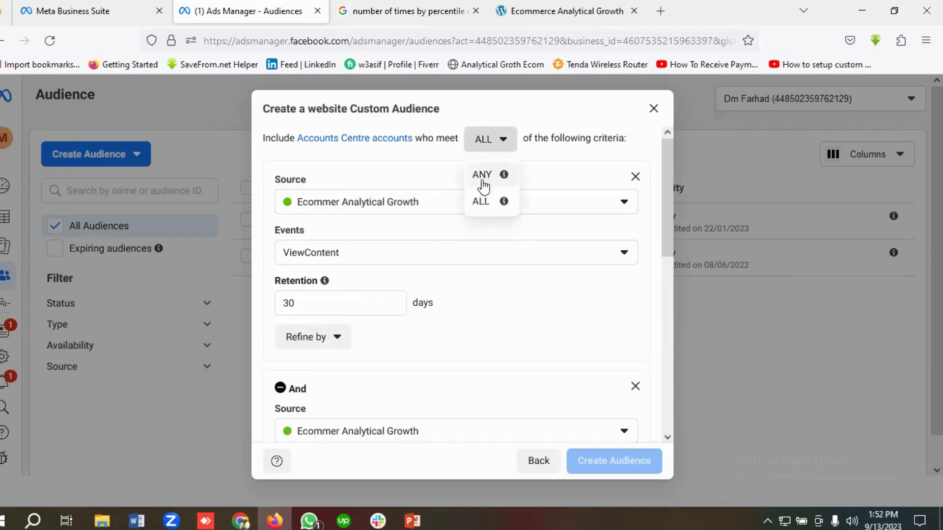
click(488, 176)
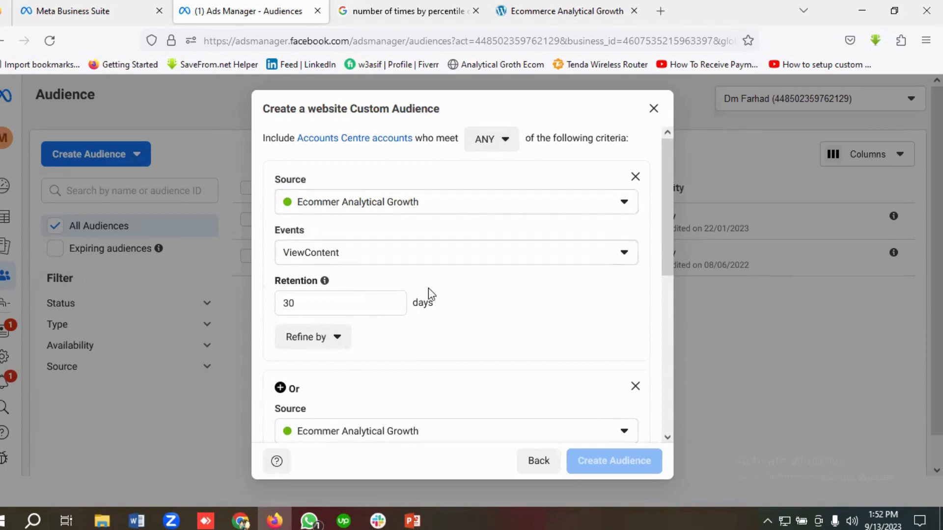
scroll(428, 288, down, 2)
click(637, 270)
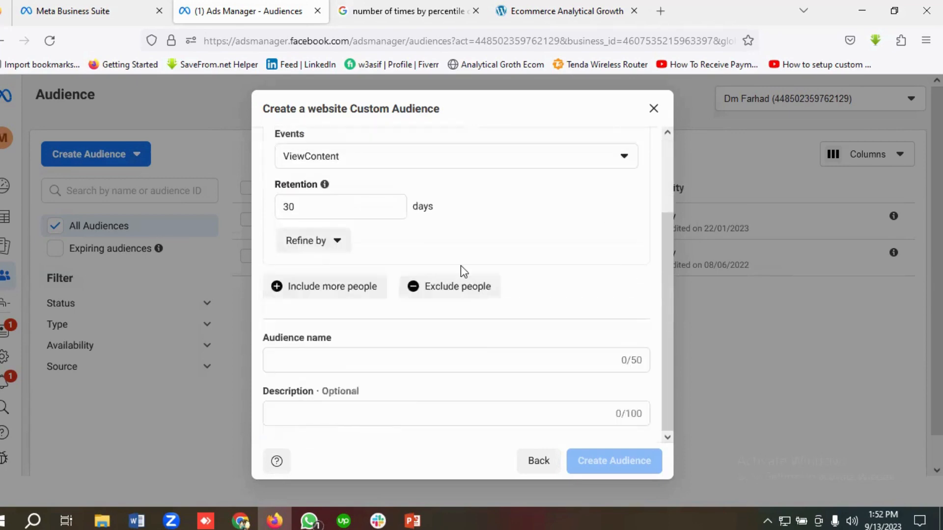
Step: Change the criterion's event from the Ecommer Analytical Growth source to All website visitors
scroll(461, 265, up, 1)
click(396, 221)
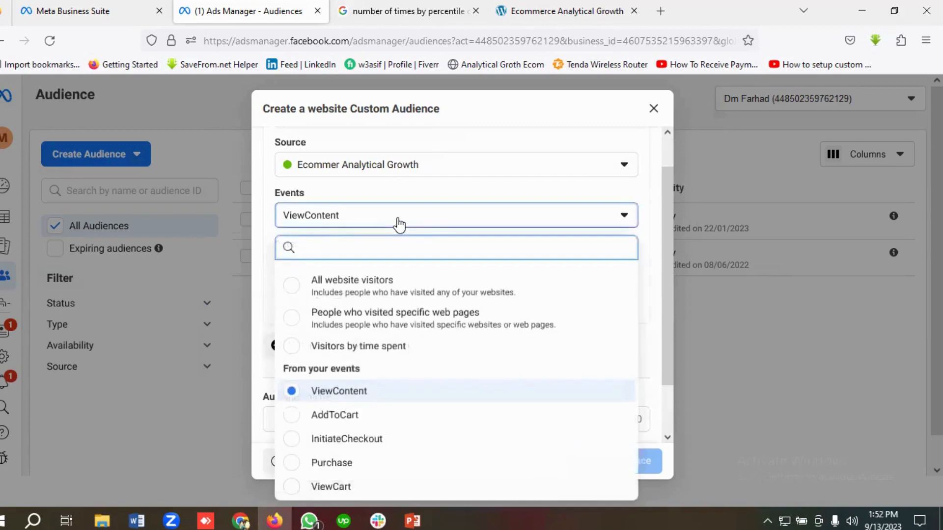
click(360, 289)
scroll(362, 289, up, 1)
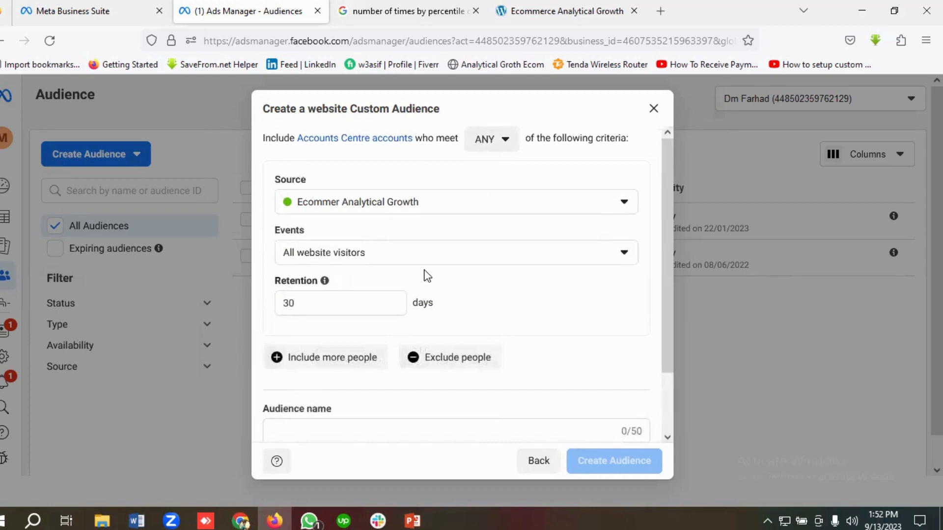
Step: Set the retention period for all website visitors to 180 days, trying 181 days along the way
scroll(420, 275, down, 2)
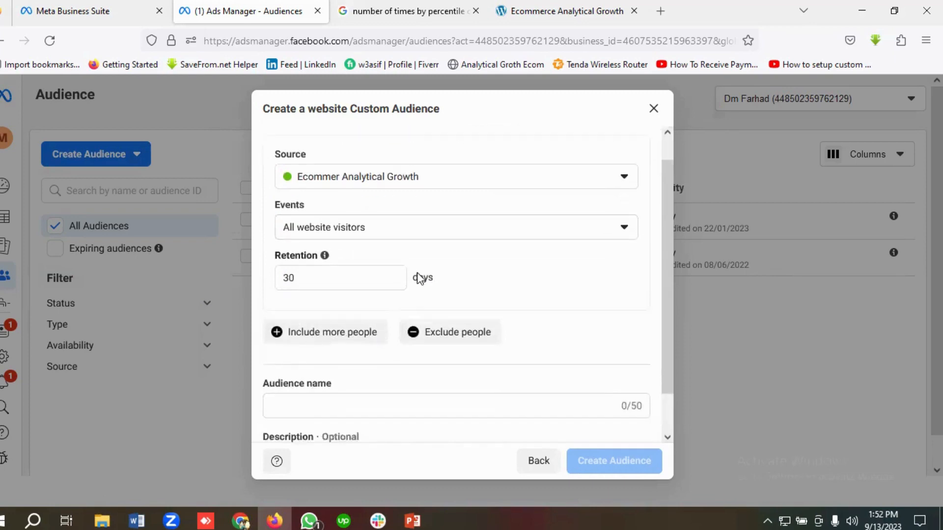
click(311, 243)
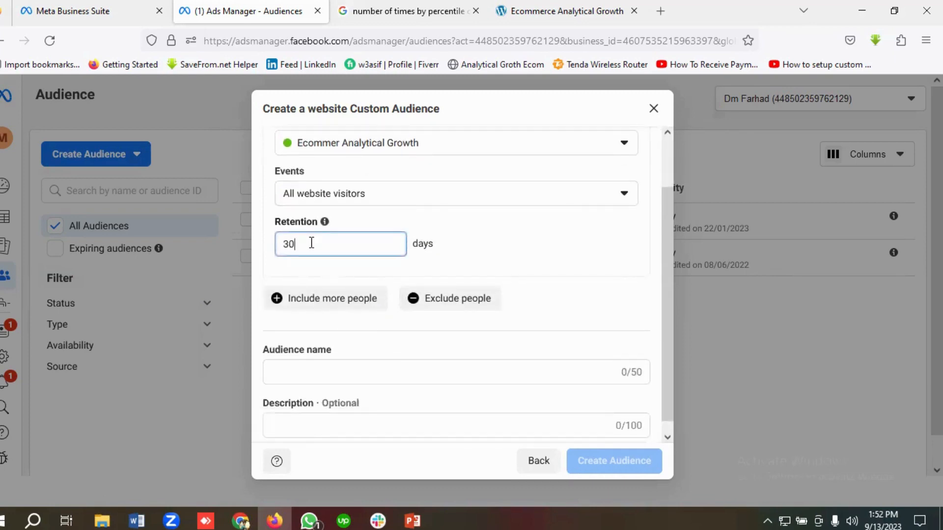
key(BackSpace)
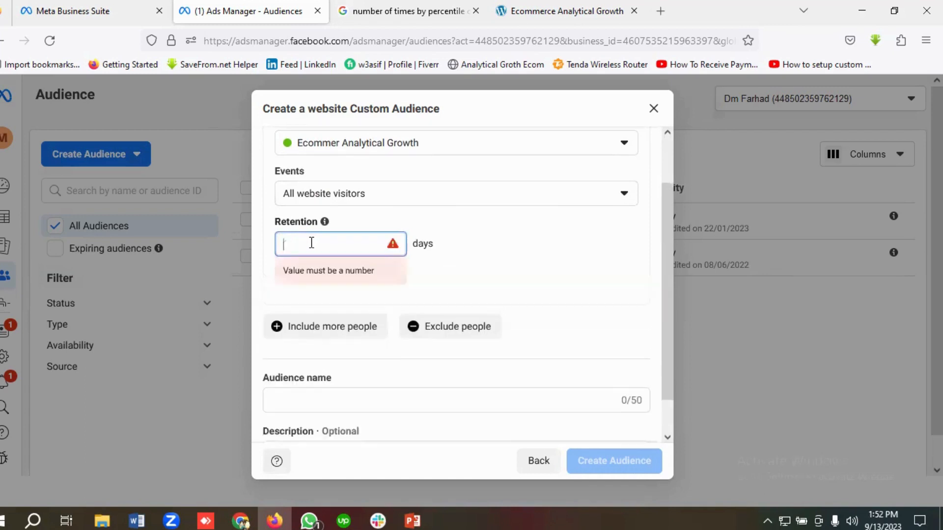
text(1)
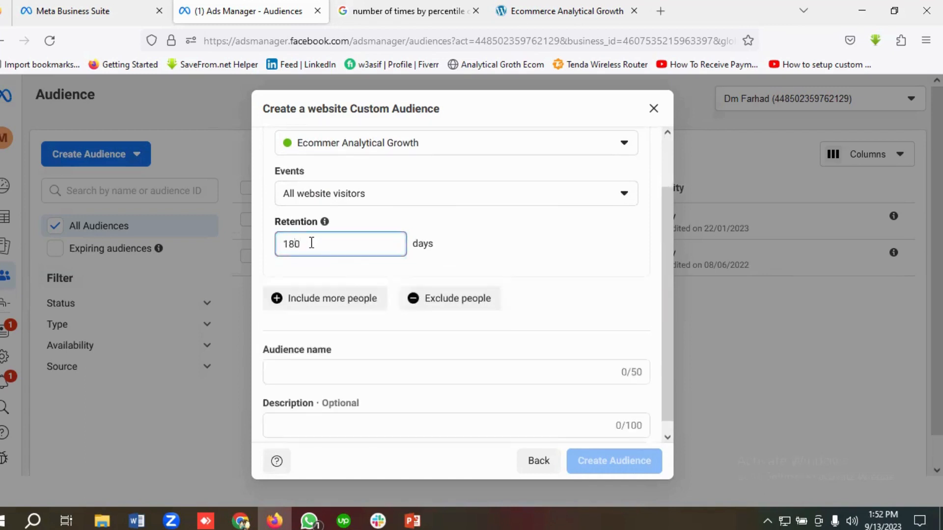
text(81)
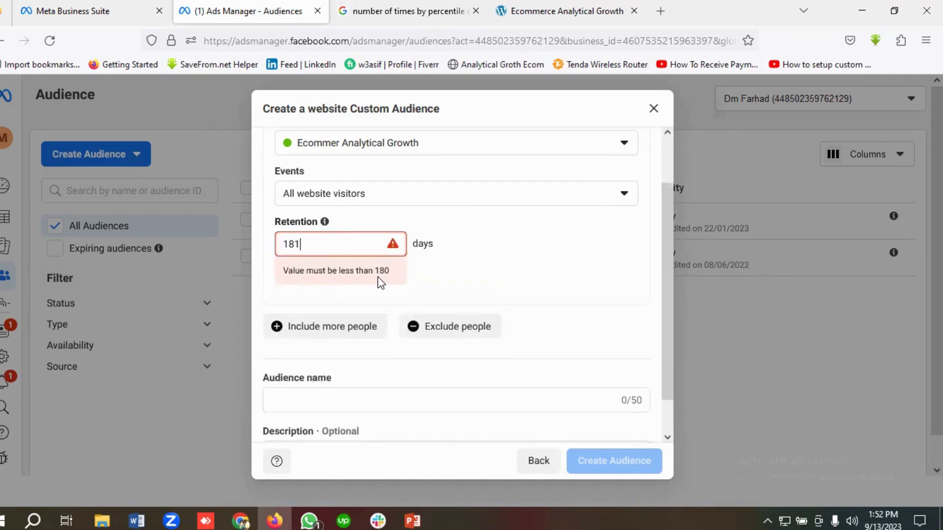
key(BackSpace)
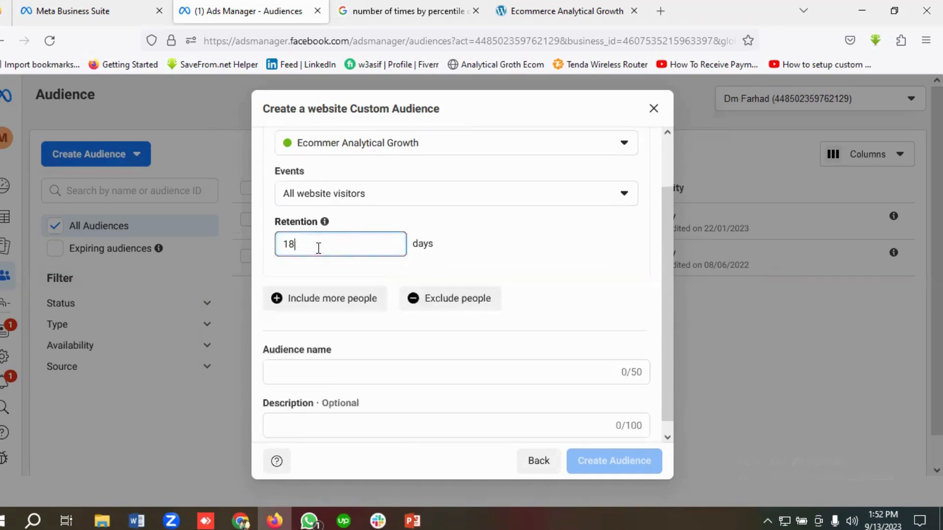
scroll(319, 249, up, 1)
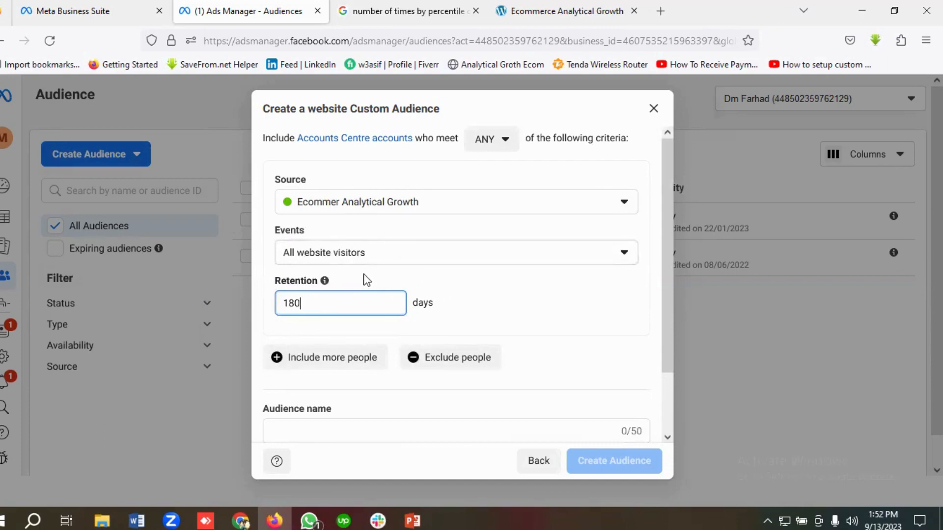
Step: Name the audience "Last 180 Days Website Visitors", create it and close the dialog
scroll(364, 275, down, 2)
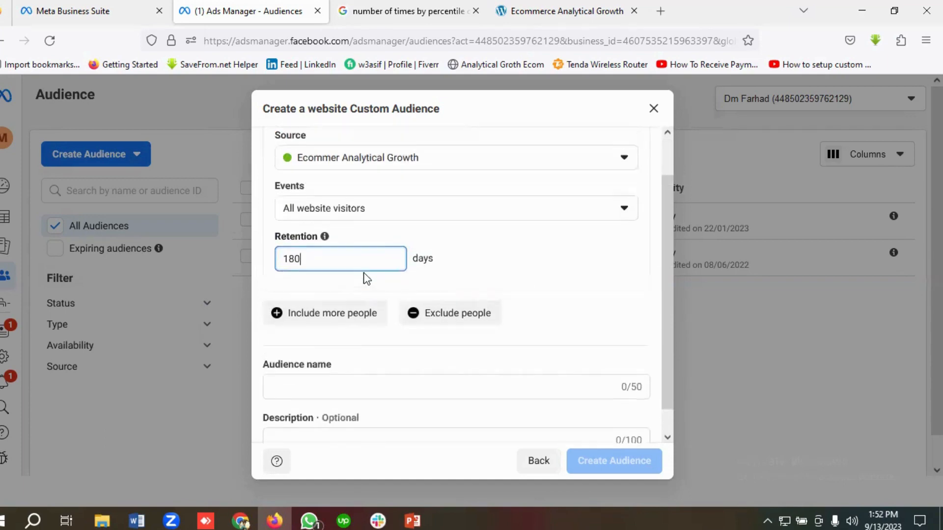
scroll(353, 248, up, 2)
scroll(383, 266, down, 2)
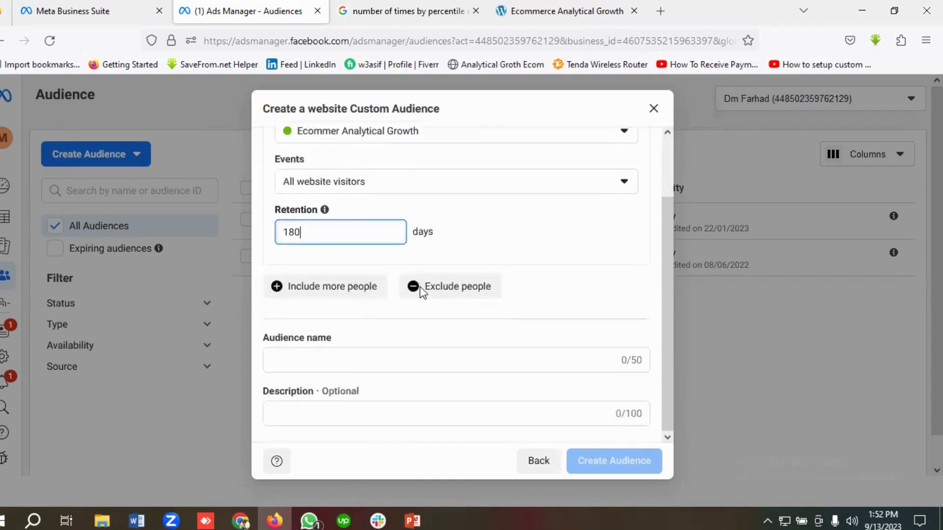
click(303, 362)
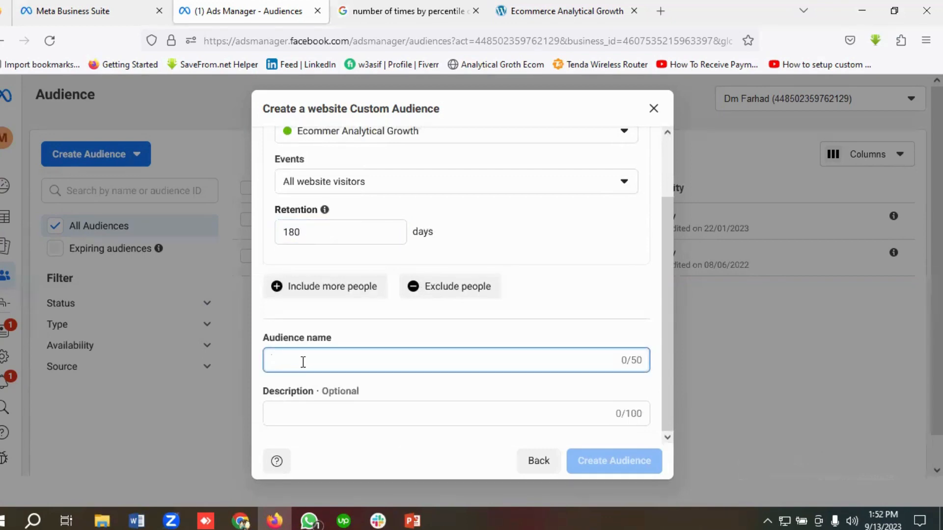
text(Las)
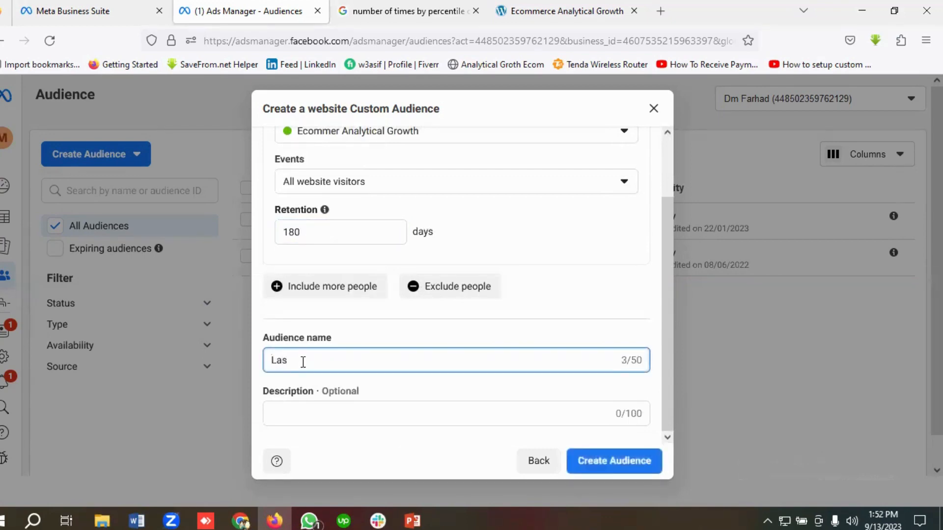
text(t 180 Days Website Visitors)
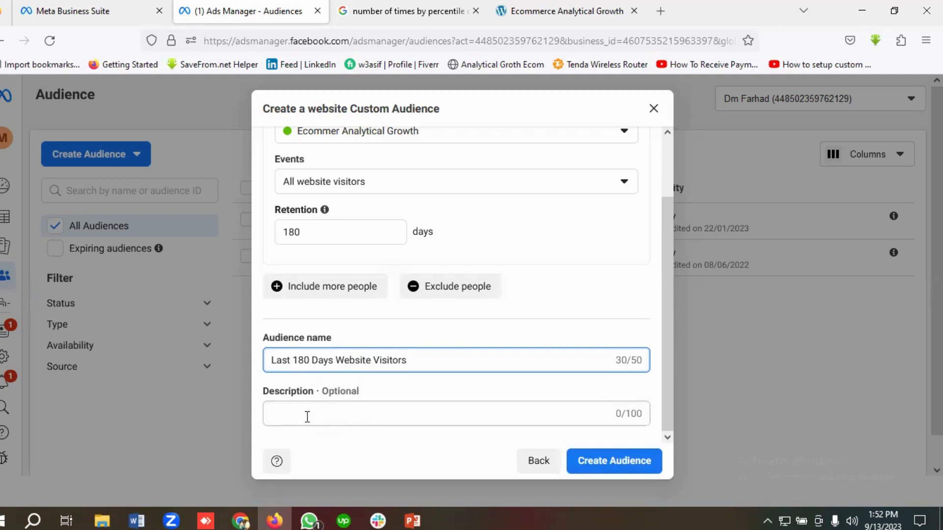
click(608, 466)
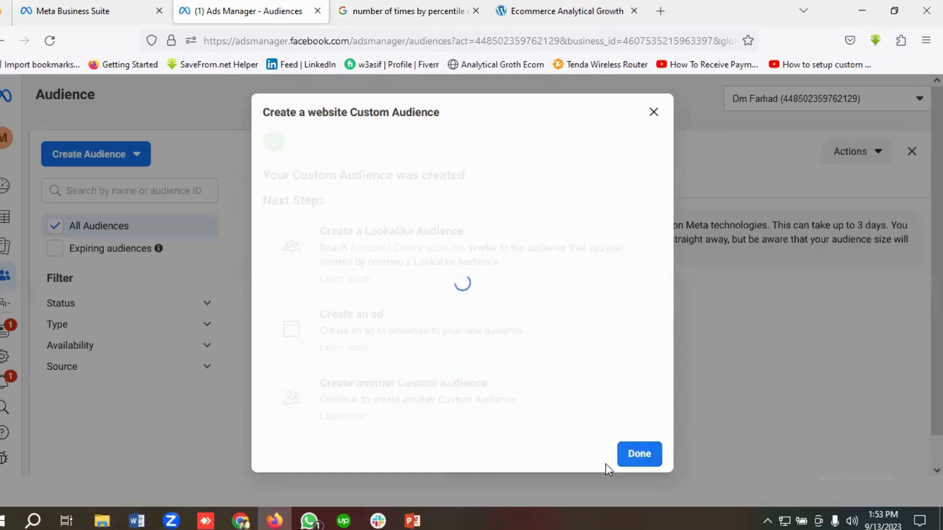
click(636, 461)
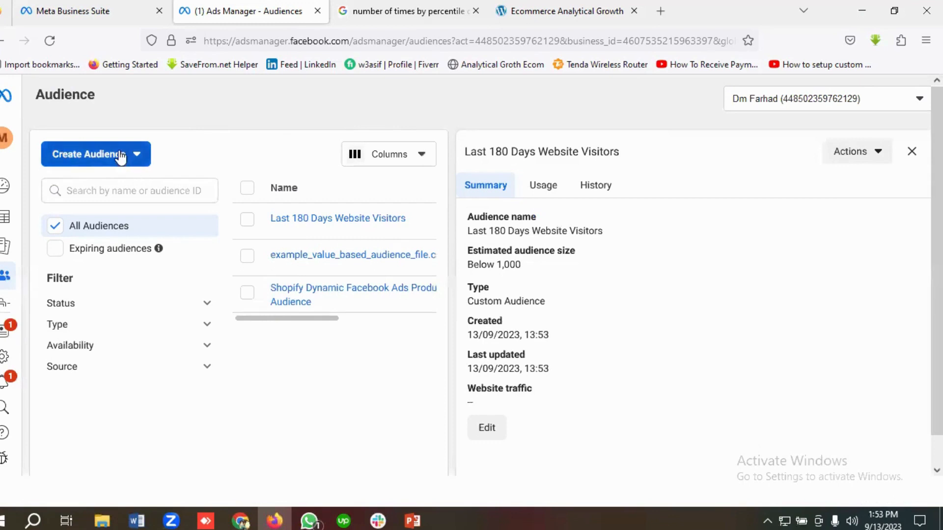
Step: Start another custom audience using Website as its source
click(88, 156)
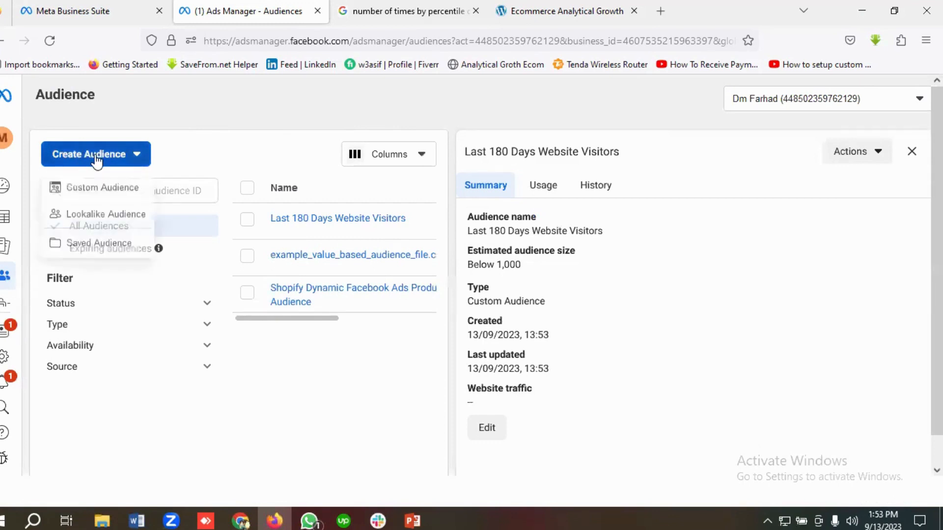
click(102, 192)
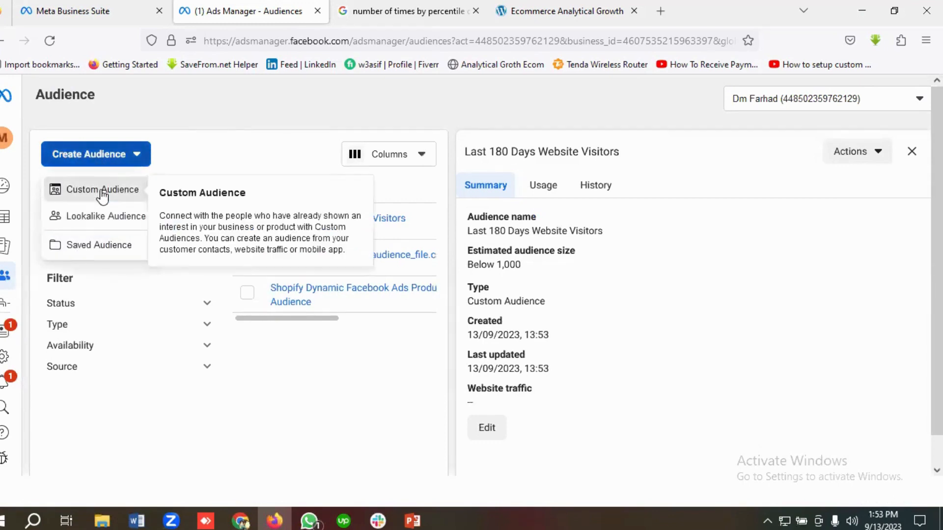
click(325, 194)
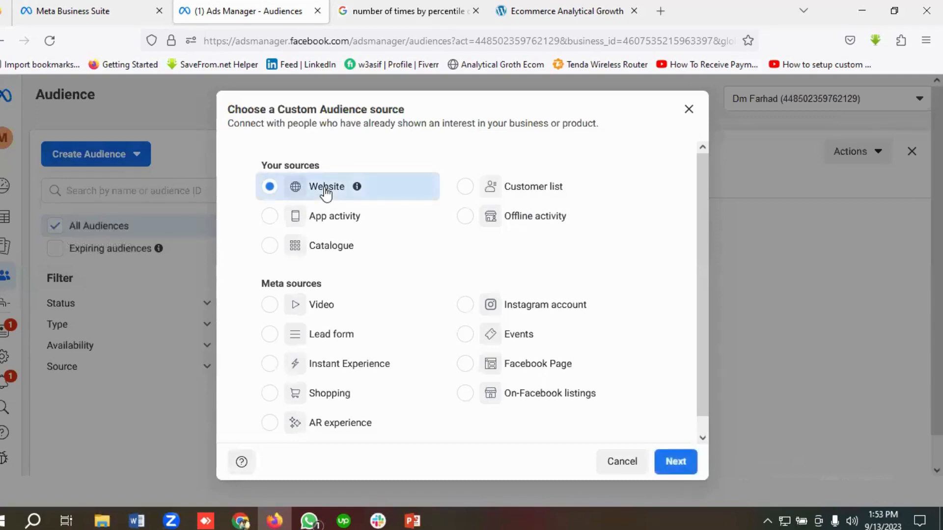
click(683, 460)
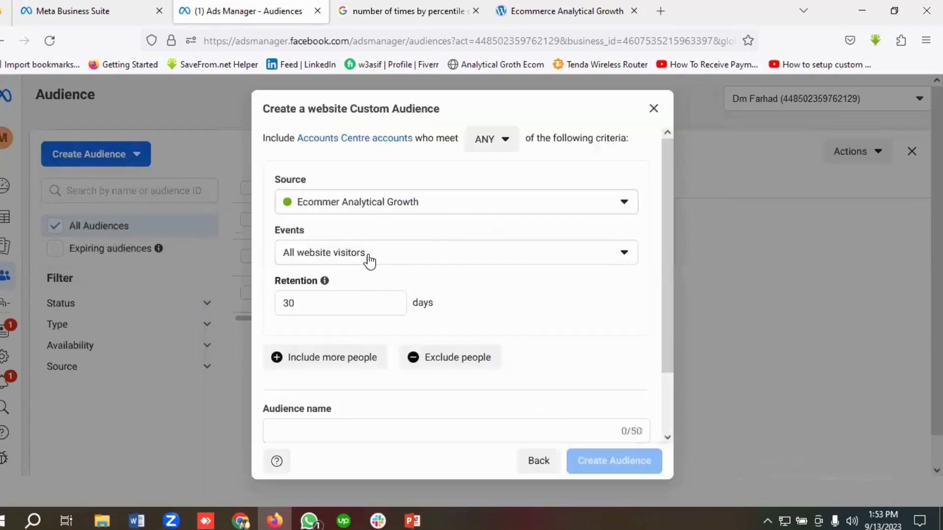
Step: Set the new audience's event to People who visited specific web pages
click(373, 252)
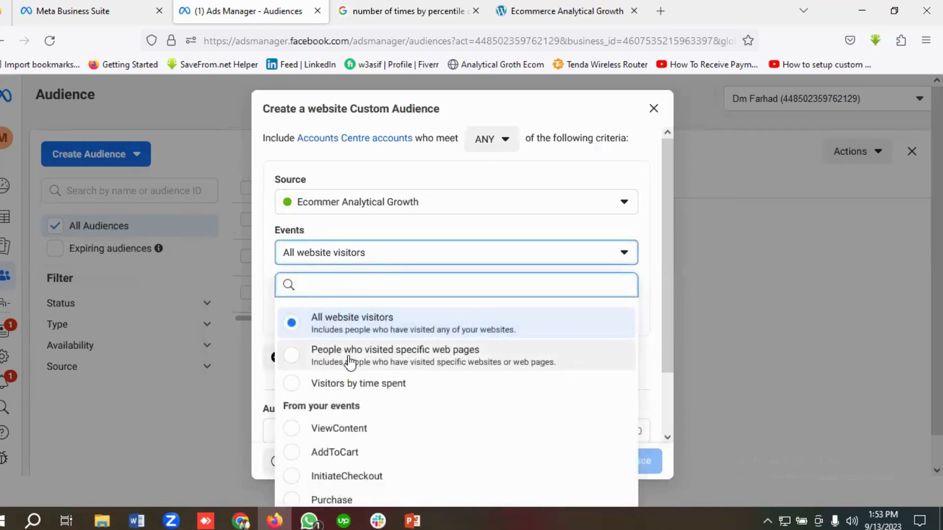
click(415, 363)
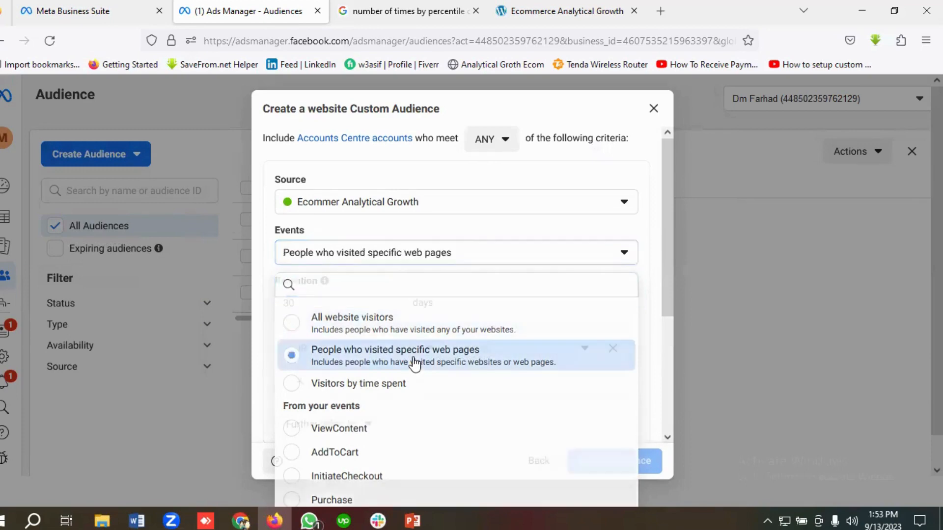
scroll(415, 260, down, 1)
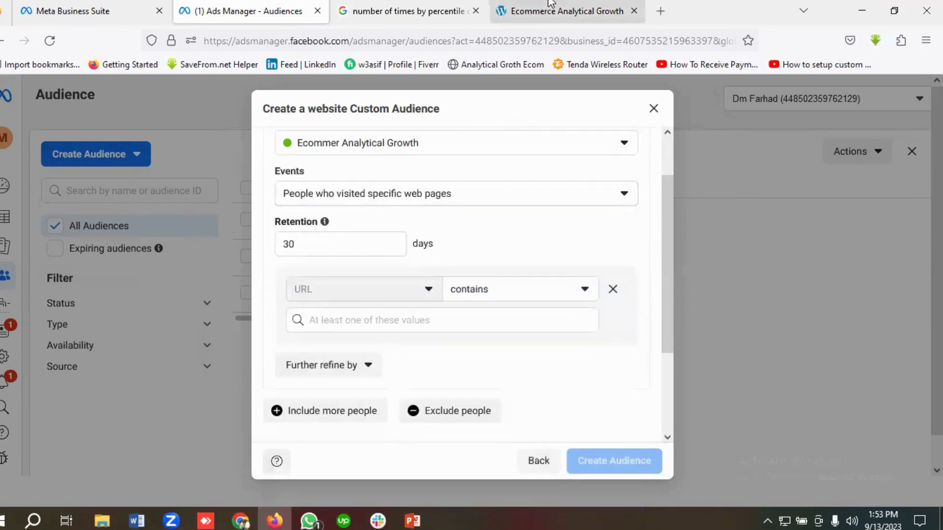
Step: Open the DNK Blue Shoes product page on the Ecommerce Analytical Growth site and copy "/product/" from its URL
click(560, 10)
scroll(288, 264, down, 15)
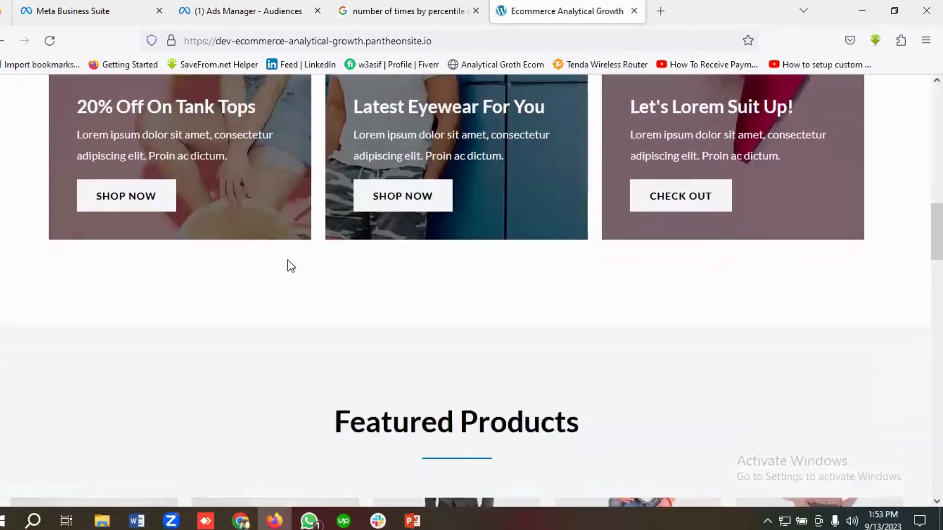
scroll(288, 264, up, 15)
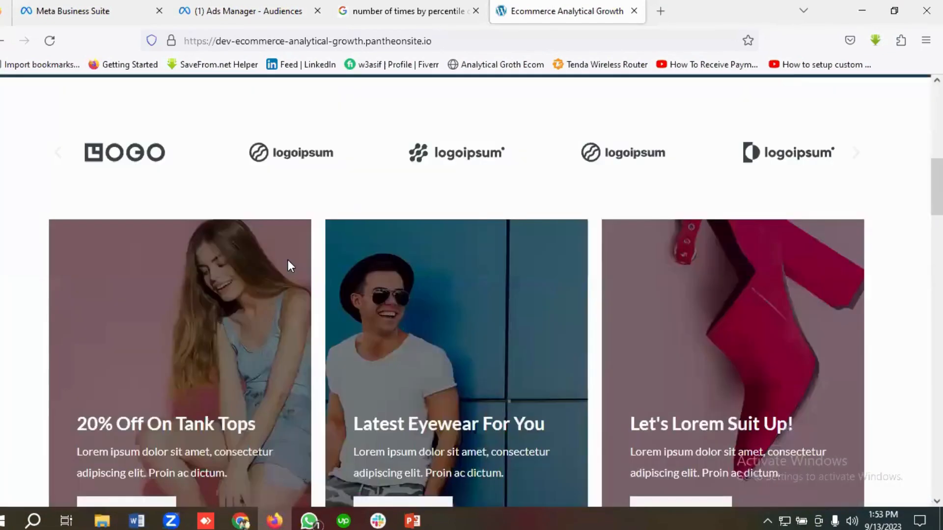
scroll(288, 264, down, 8)
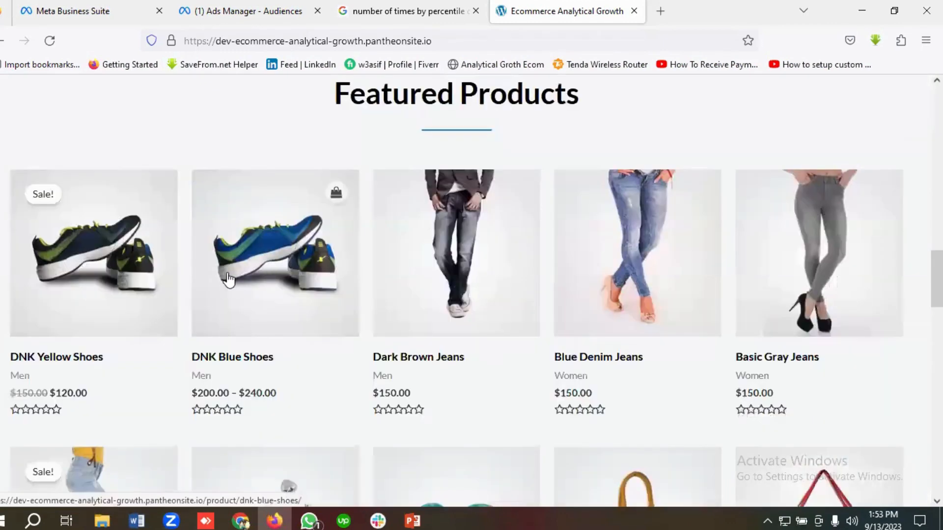
click(229, 280)
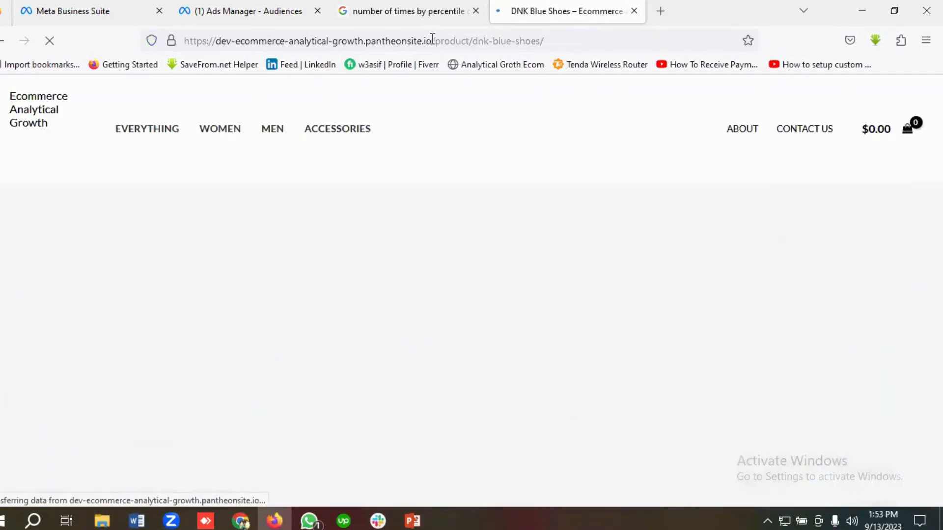
drag(432, 41, 474, 42)
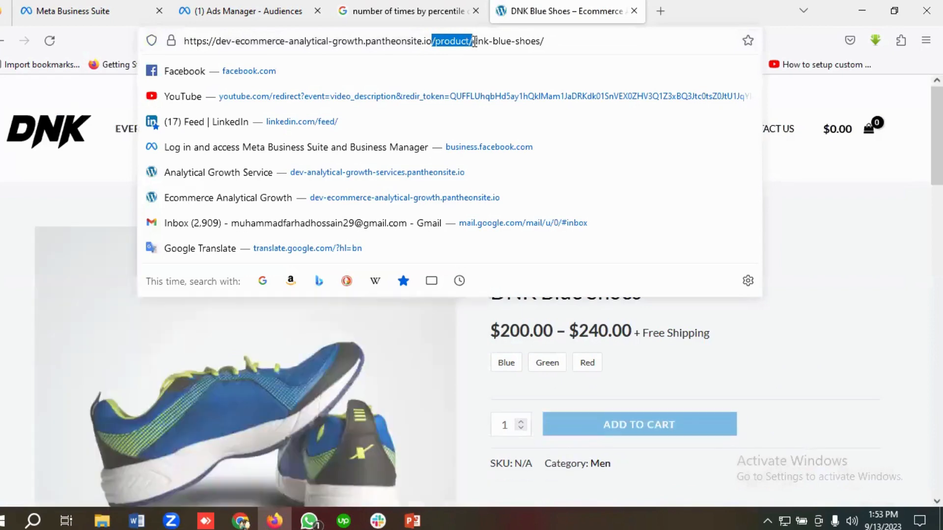
right_click(469, 44)
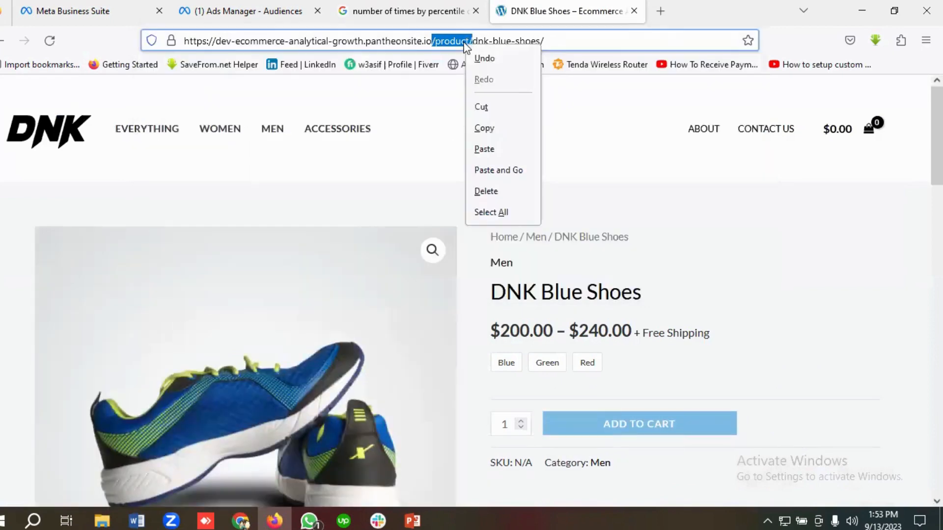
click(493, 129)
Step: Return to Ads Manager and set the retention for people who visited specific web pages to 90 days
click(243, 11)
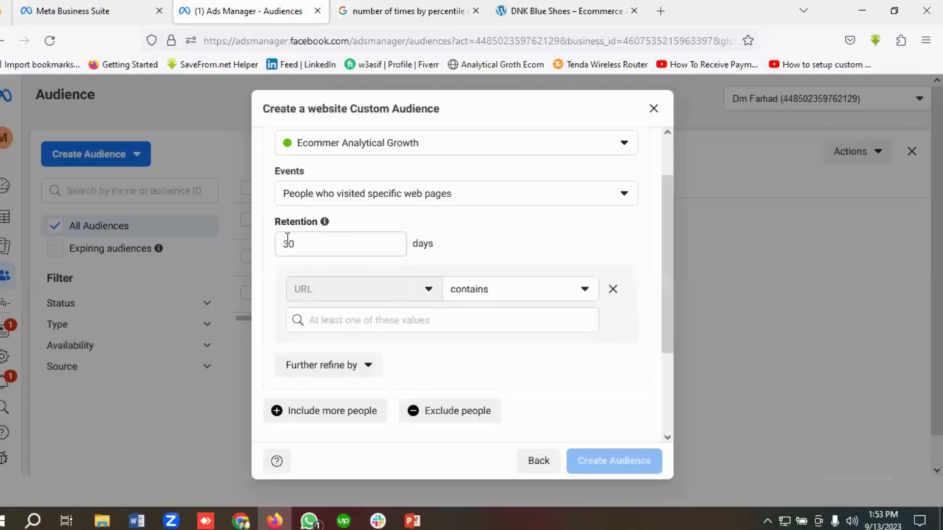
scroll(314, 241, down, 1)
scroll(335, 246, up, 1)
click(311, 243)
key(BackSpace)
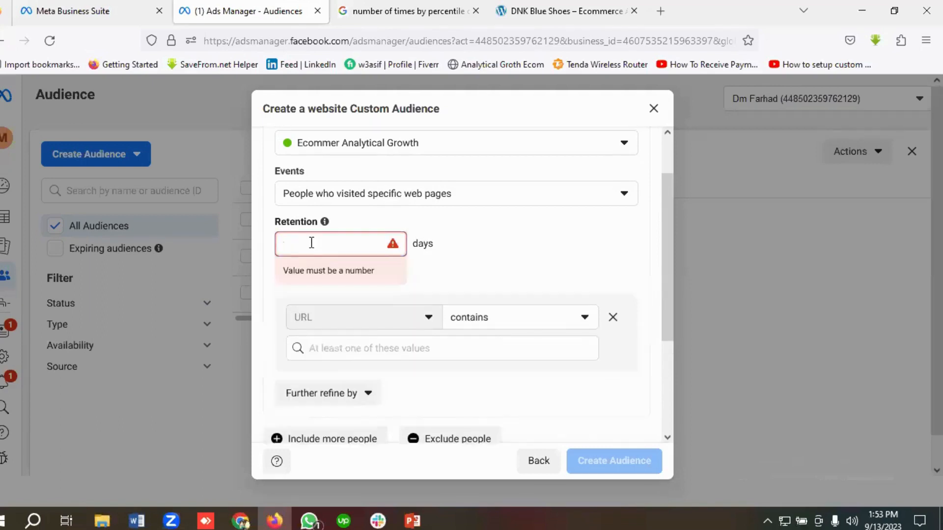
text(90)
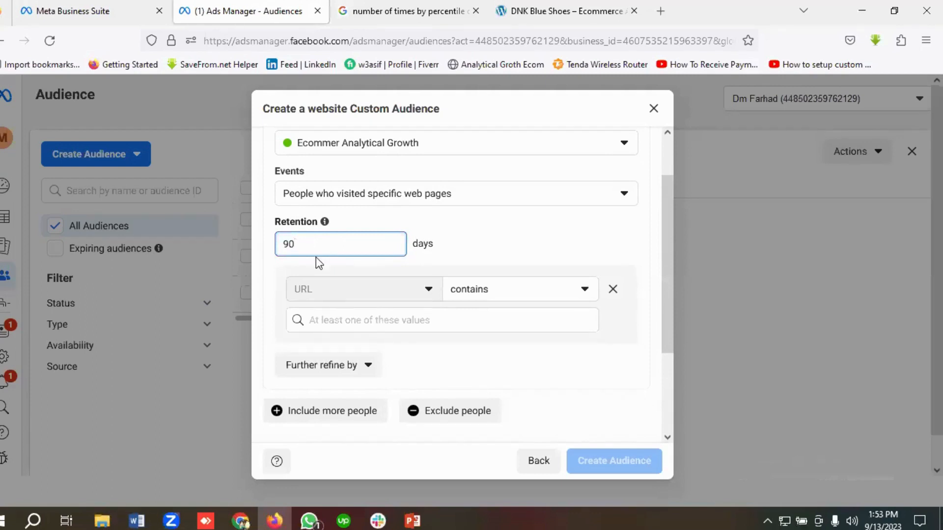
scroll(451, 236, up, 2)
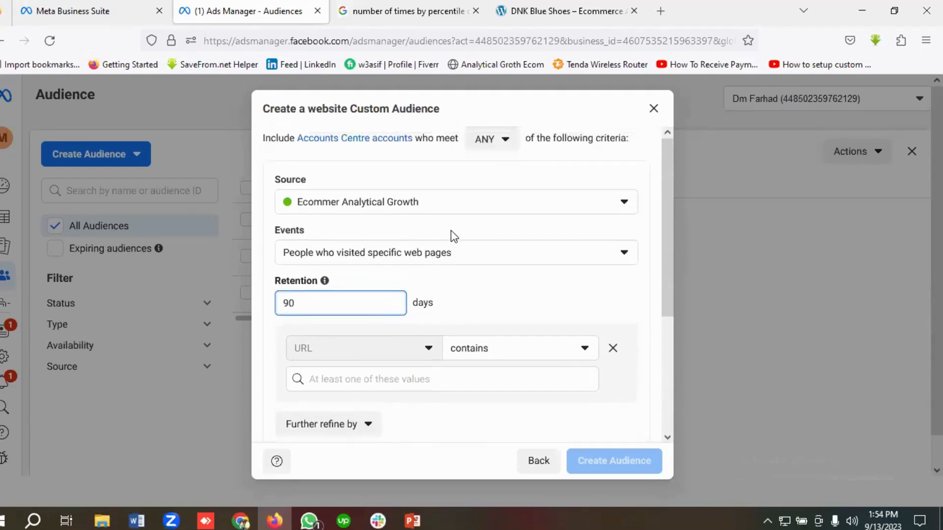
scroll(450, 236, down, 2)
scroll(450, 235, up, 2)
scroll(302, 246, down, 2)
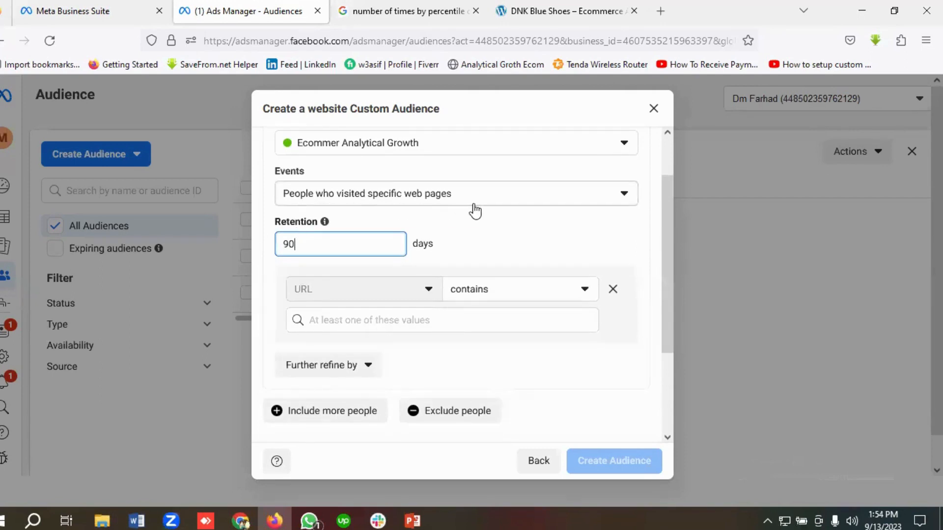
scroll(474, 211, down, 2)
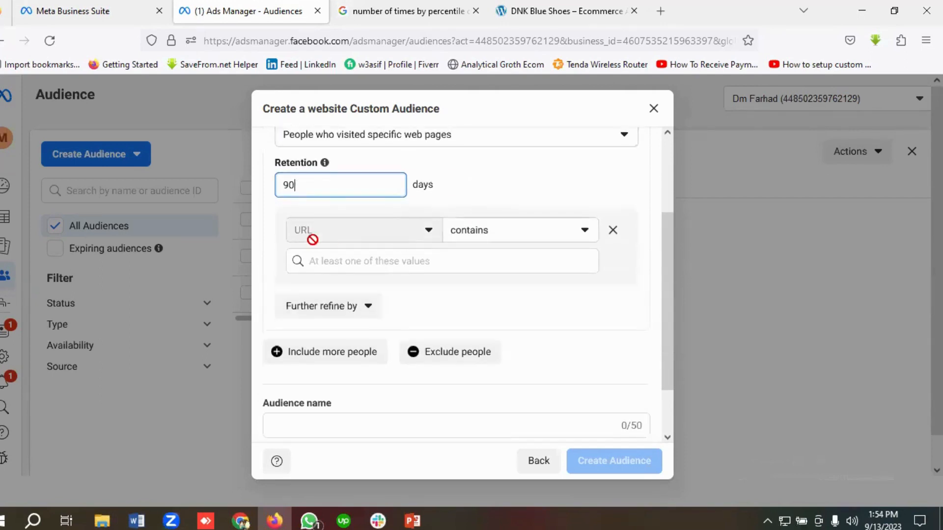
Step: Add "/product/" as the value the visited page's URL must contain
click(334, 264)
text(/product/)
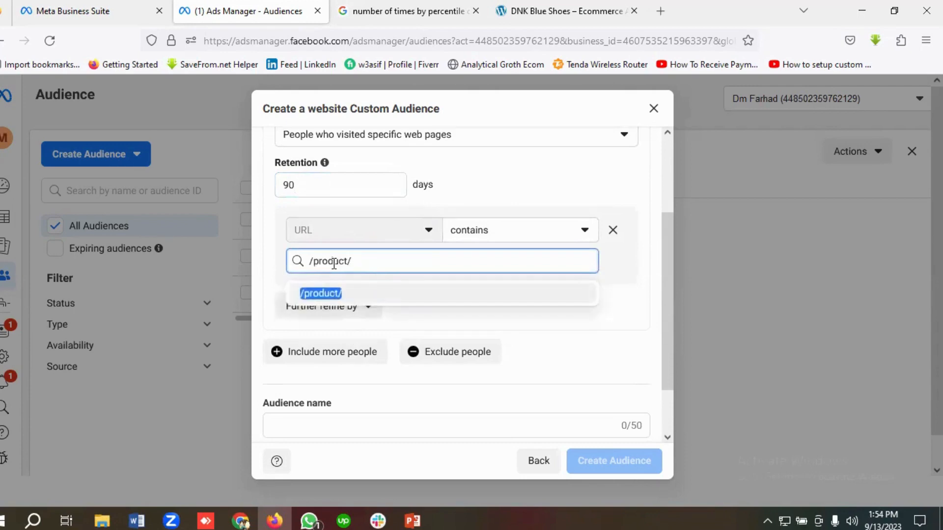
key(Return)
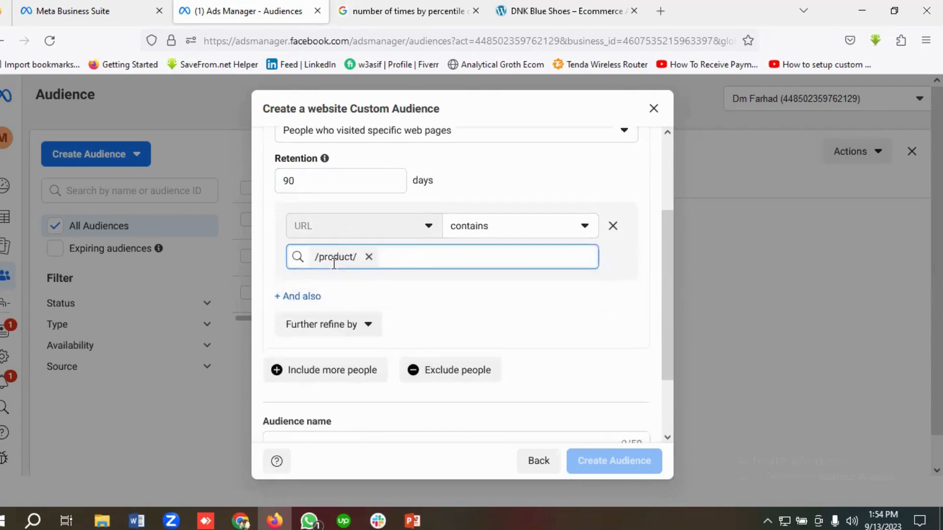
Step: Name the audience "Product Page Visitors | Last 90 Days" and create it, closing the completion dialog
scroll(334, 264, down, 3)
click(306, 363)
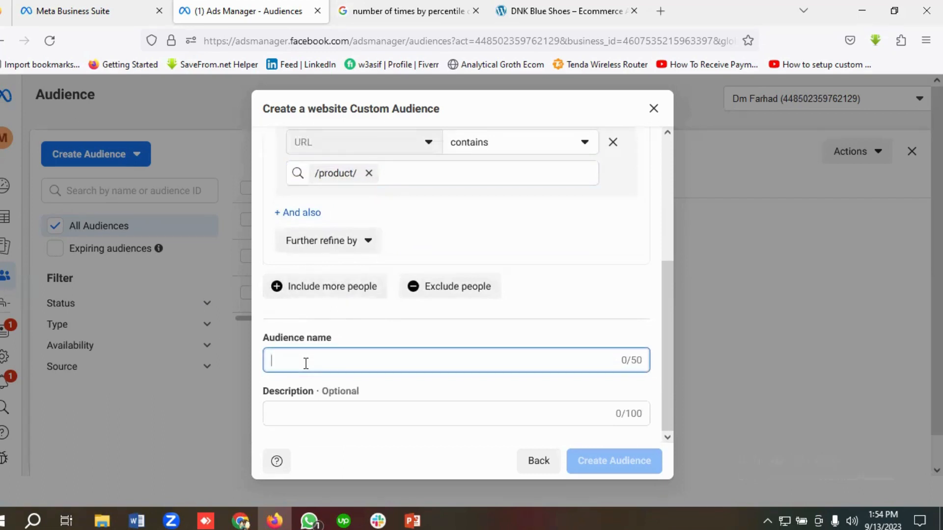
text(Produ)
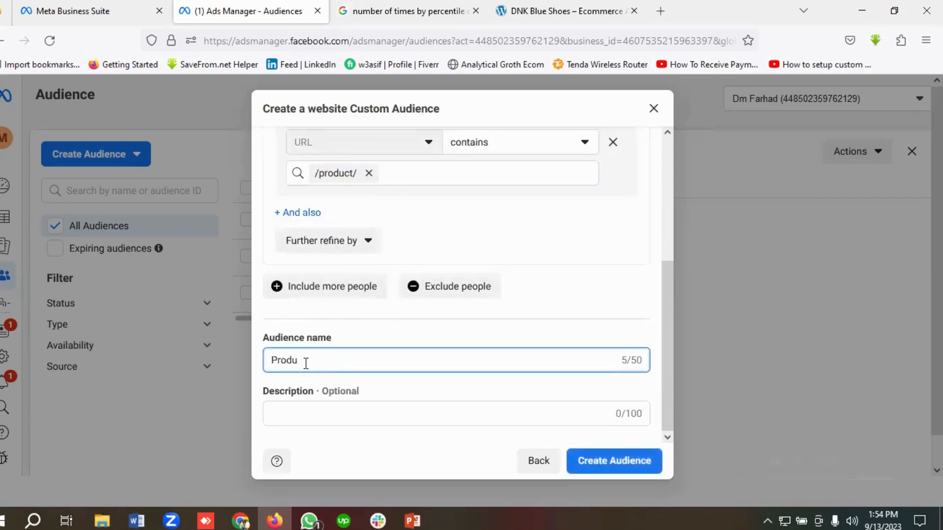
text(ct Page Visitors | Last 90)
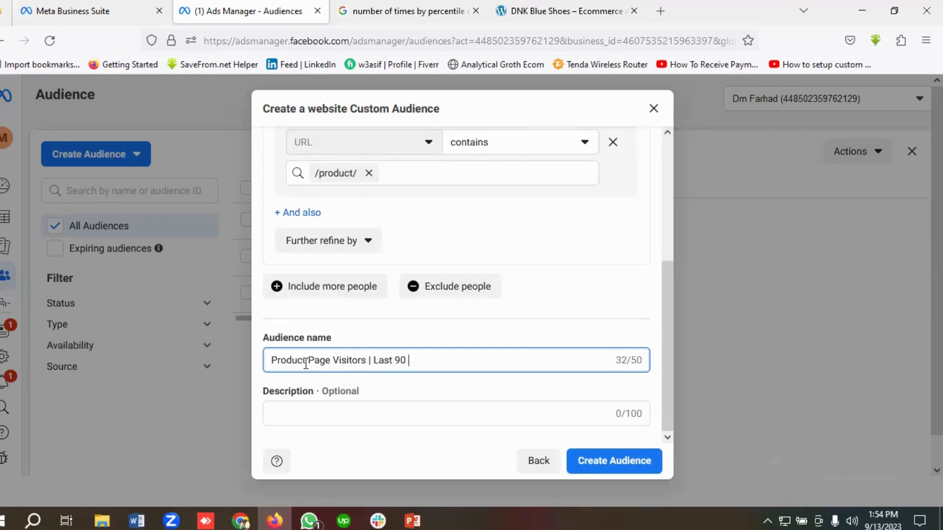
text( Days)
click(611, 469)
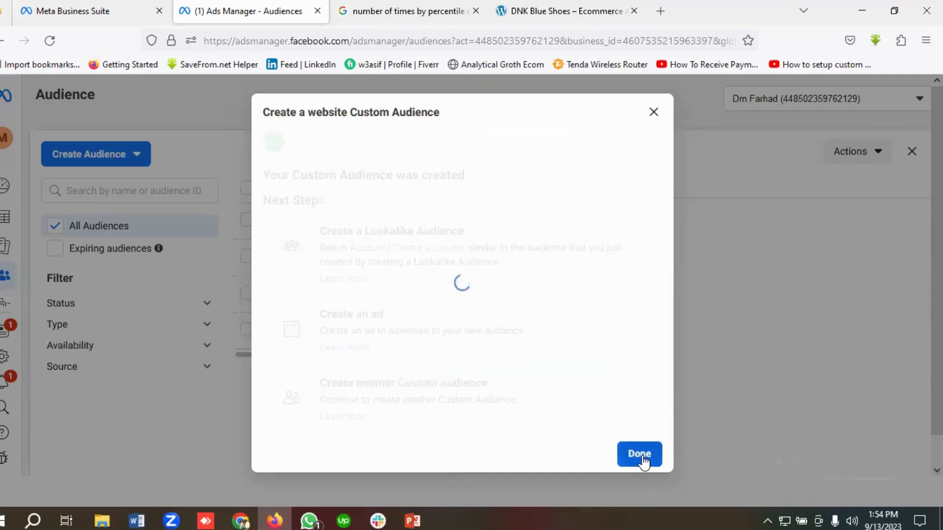
click(640, 454)
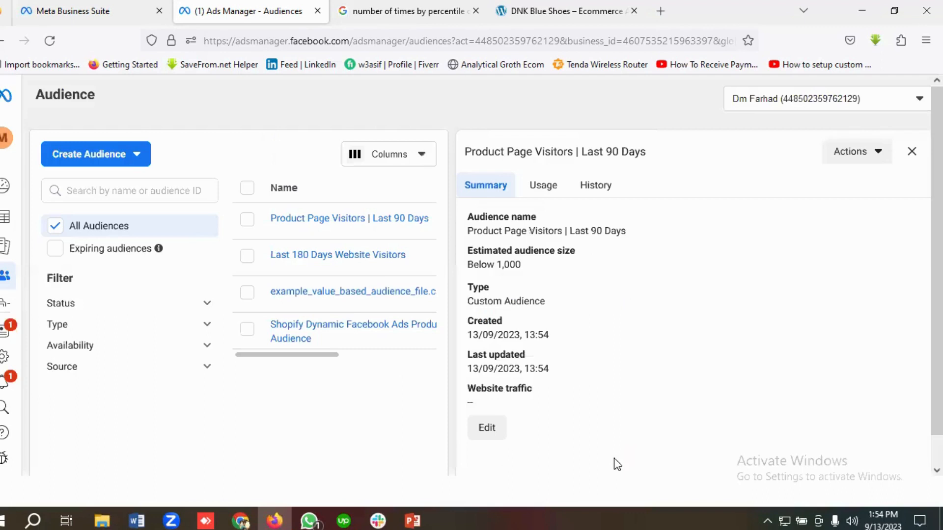
Step: Start another custom audience with Website as its source and set its event to Visitors by time spent
click(113, 157)
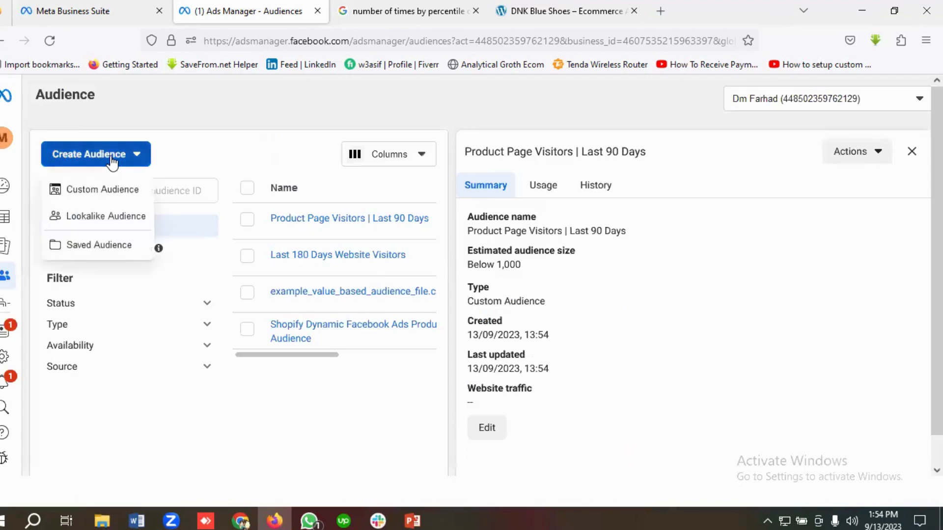
click(114, 191)
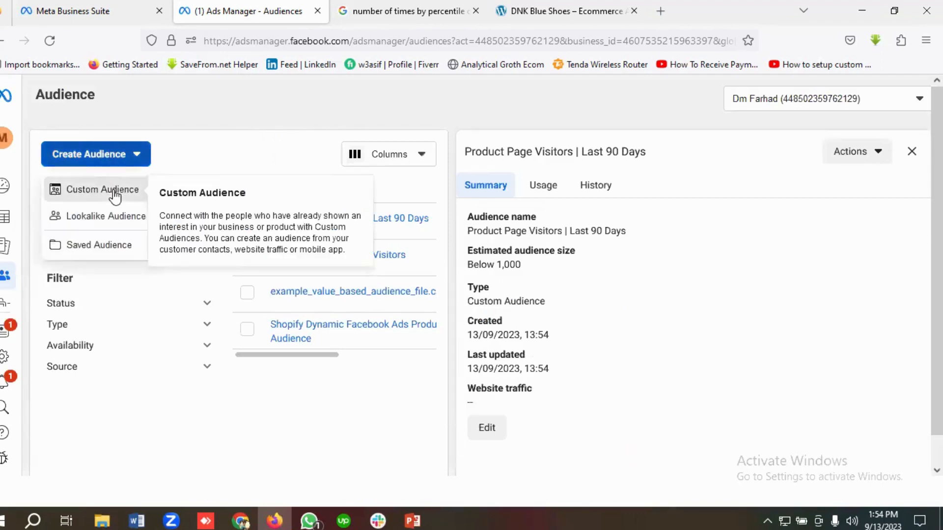
click(337, 192)
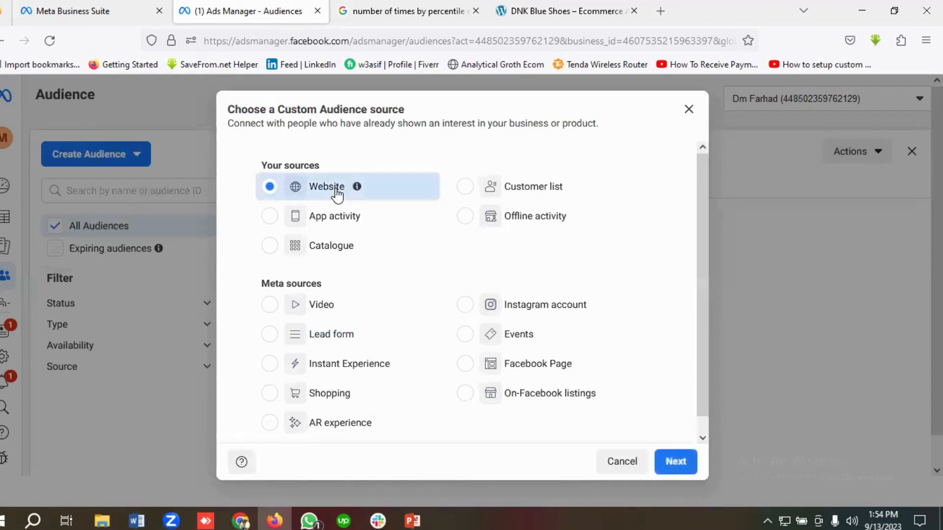
click(676, 461)
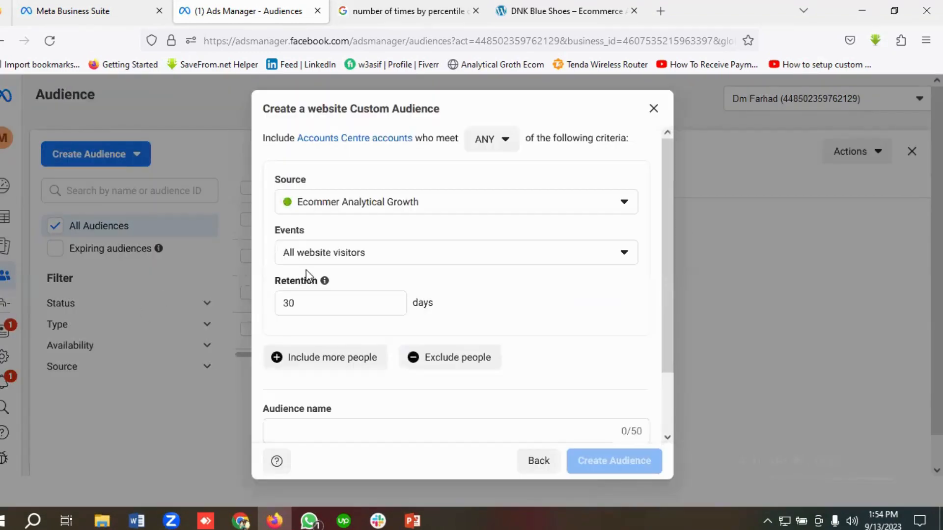
click(355, 257)
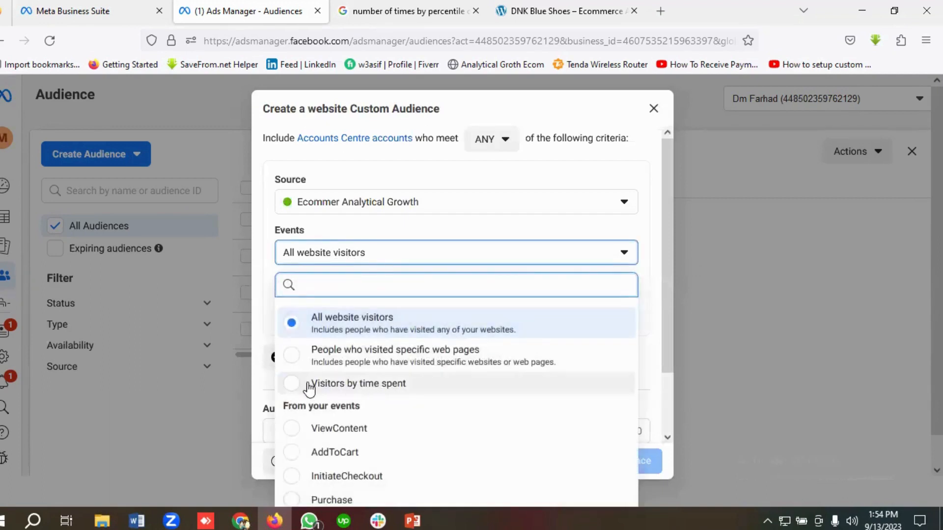
click(369, 390)
scroll(388, 268, down, 2)
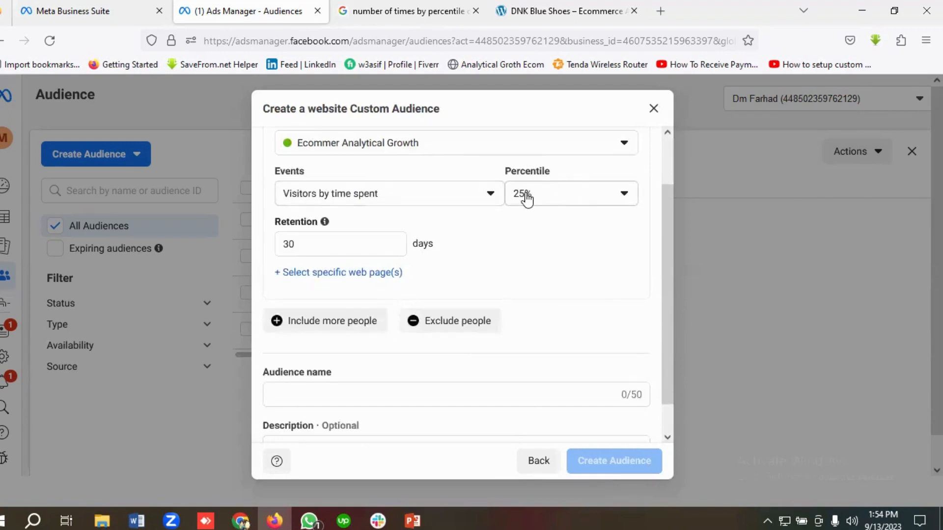
Step: Open the percentile choices, read Google's answer on what visitors by time spent percentile means on Facebook, and return to Ads Manager
click(559, 197)
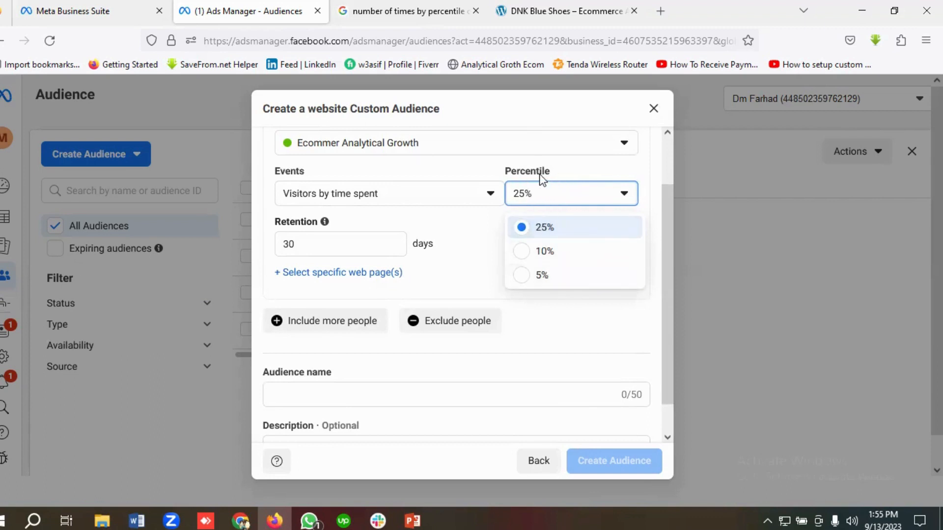
click(423, 7)
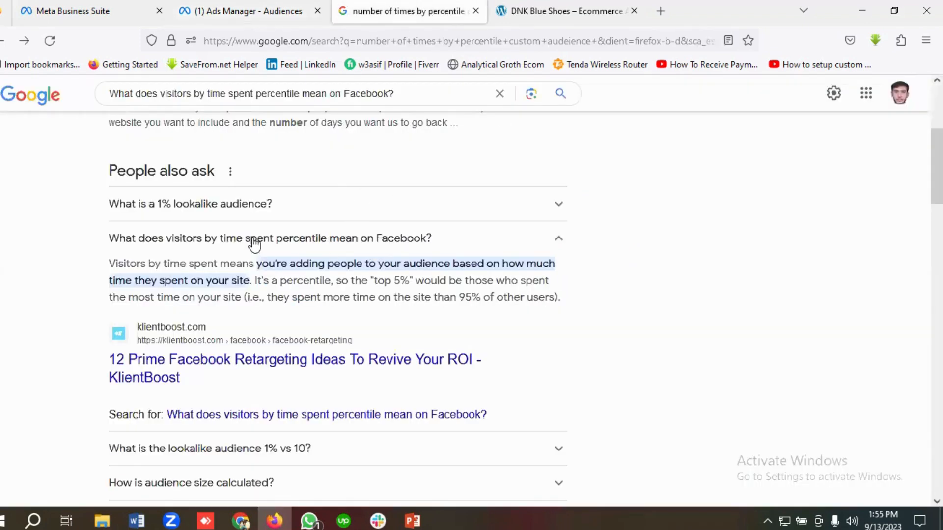
scroll(254, 242, down, 2)
scroll(253, 241, up, 2)
click(230, 11)
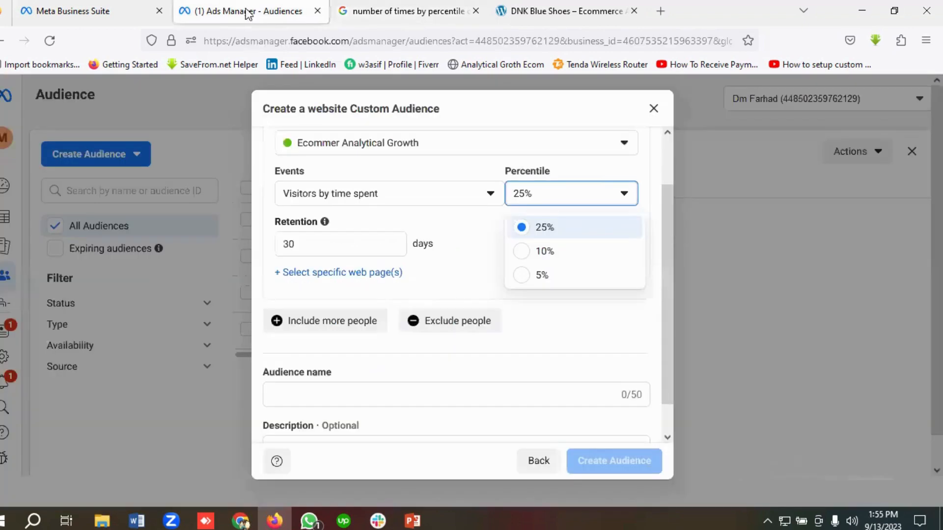
Step: Set the percentile for visitors by time spent to 5%
click(538, 276)
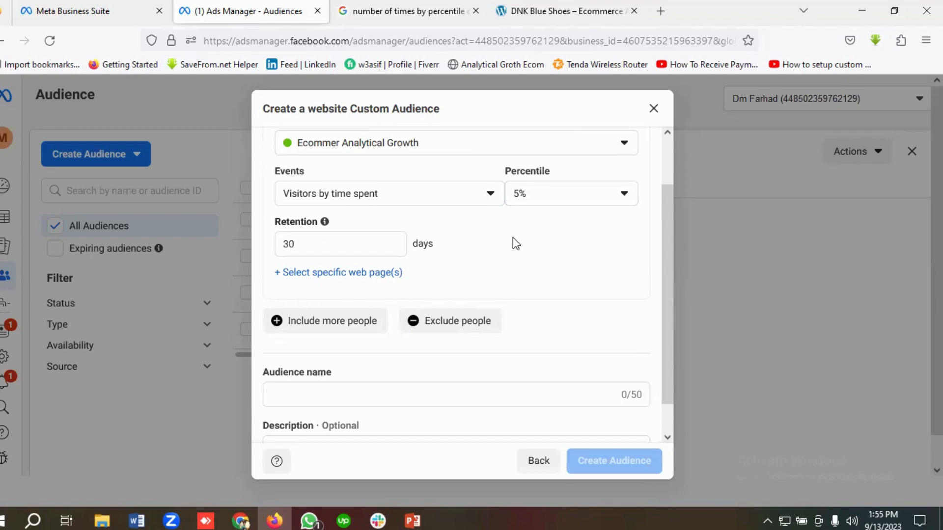
click(538, 202)
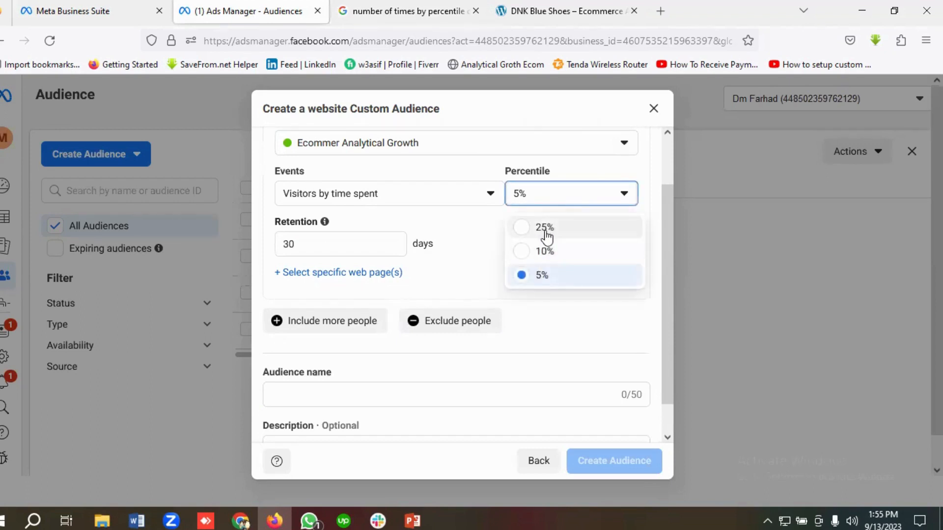
click(532, 277)
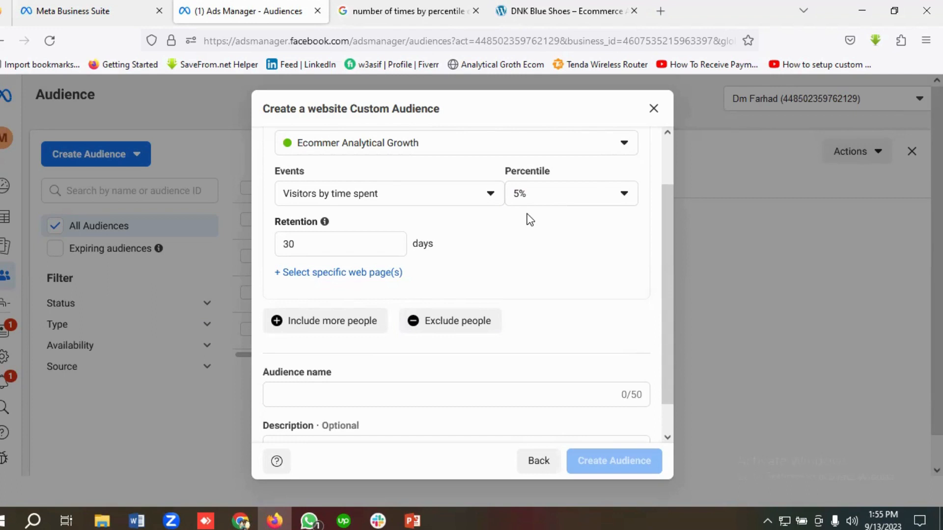
Step: Set the retention for the time-spent audience to 180 days
scroll(477, 249, up, 2)
click(445, 282)
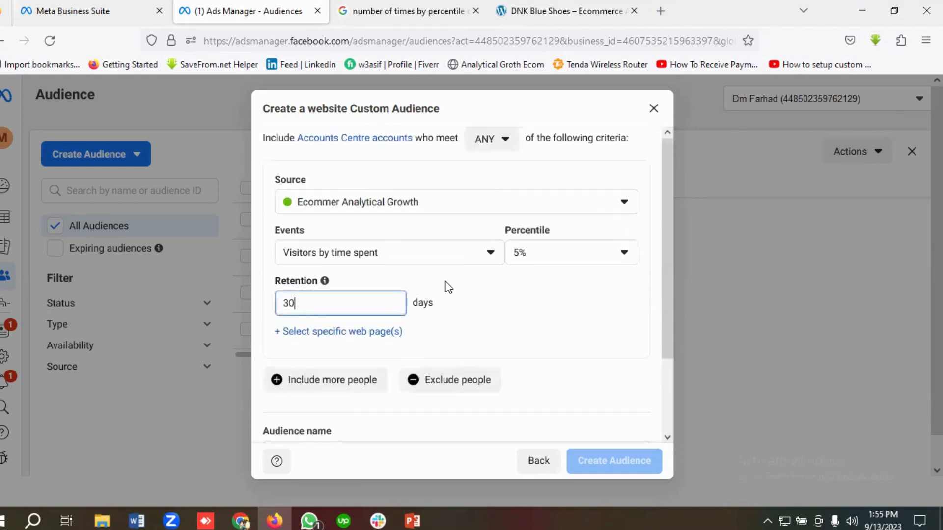
key(BackSpace)
text(80)
scroll(373, 271, down, 2)
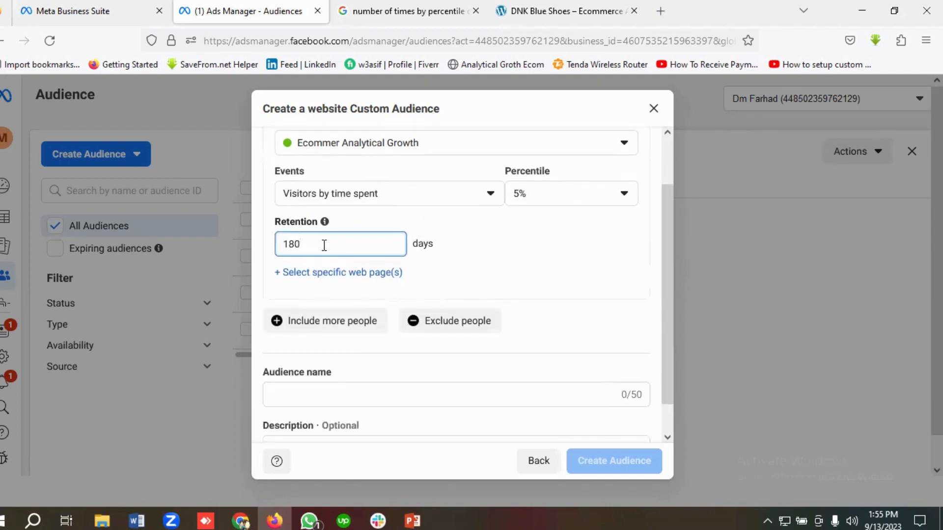
scroll(328, 267, down, 1)
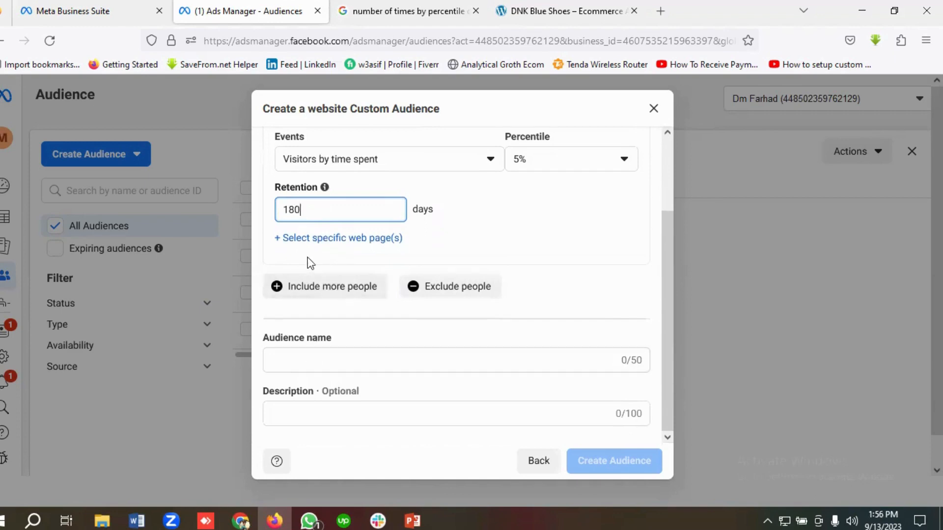
scroll(310, 263, up, 3)
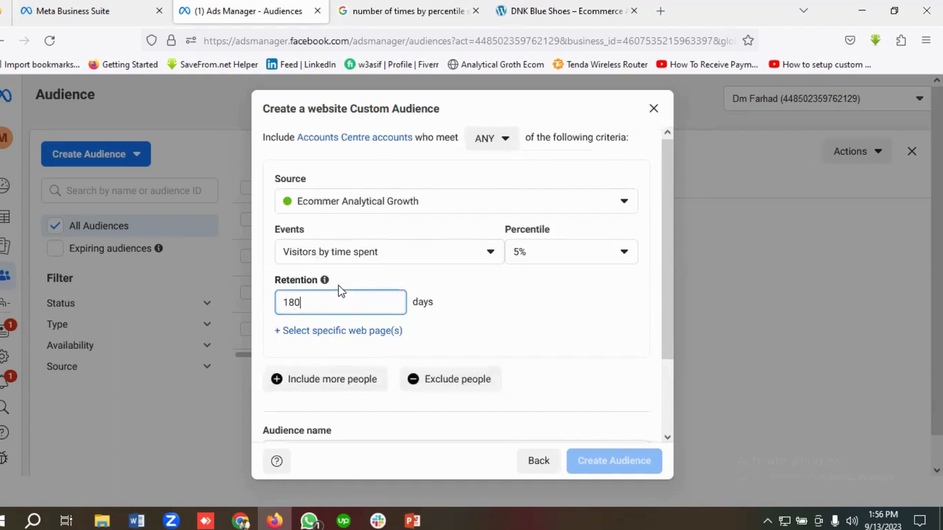
scroll(342, 291, down, 3)
Step: Name the audience "Top 5% Time Spenders On My Site | Last 180 Days" and create it, closing the completion dialog
click(305, 355)
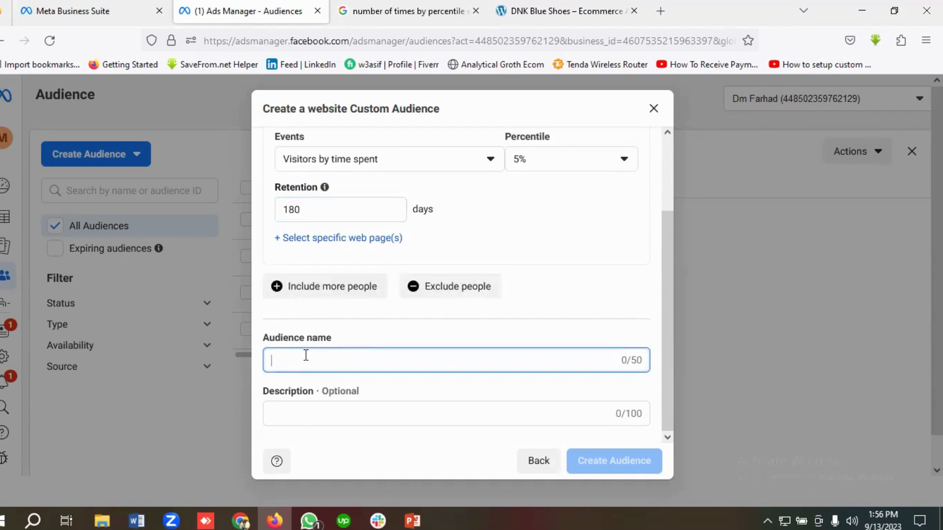
text(Top 5)
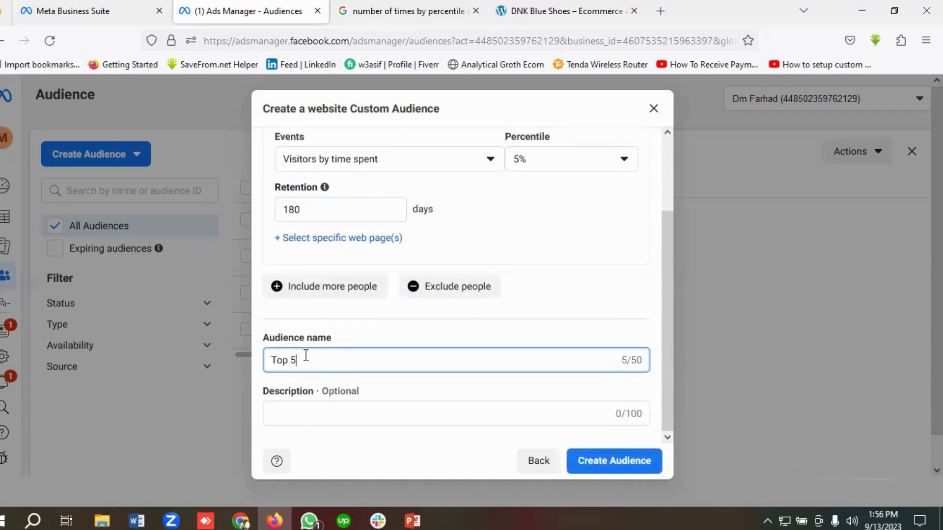
text(% Time Spenders On My Site )
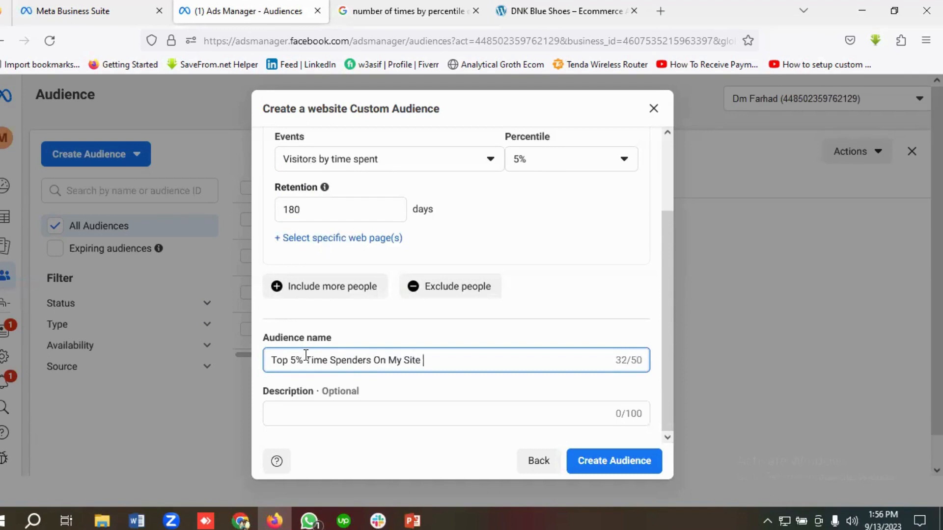
text(| Last 180 Days)
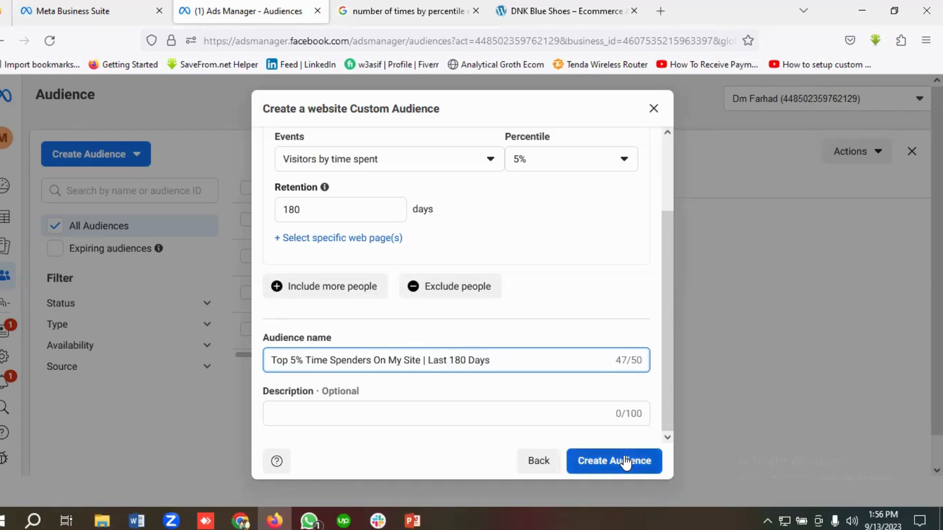
click(625, 463)
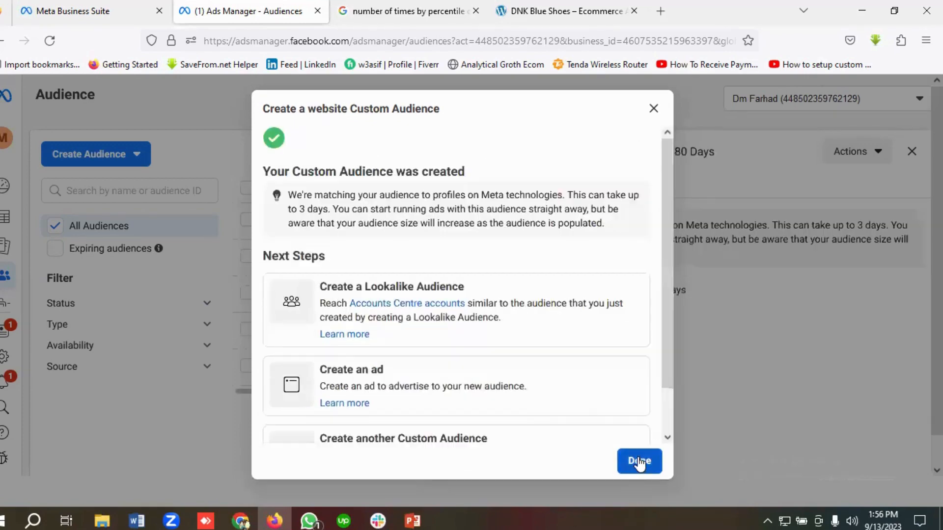
click(639, 462)
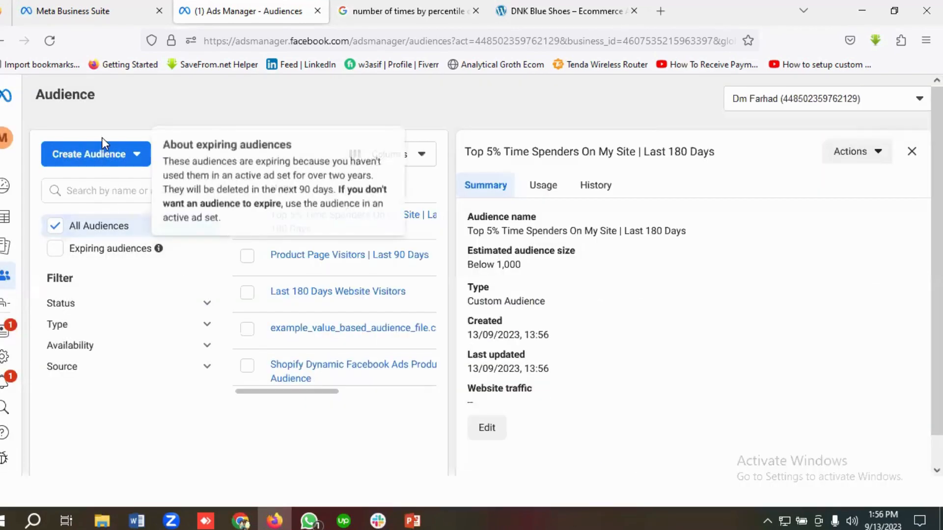
Step: Start a new custom audience with Website as its source and set its event to ViewContent
click(103, 159)
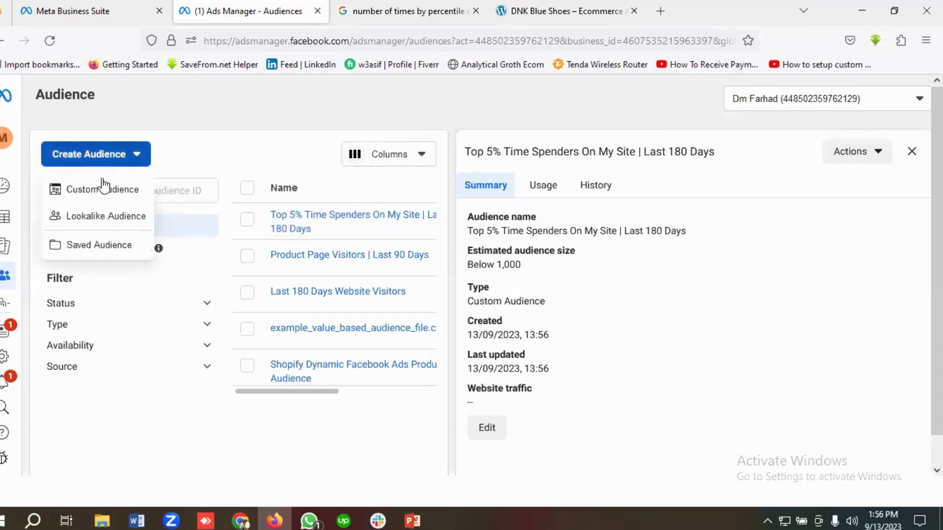
click(101, 191)
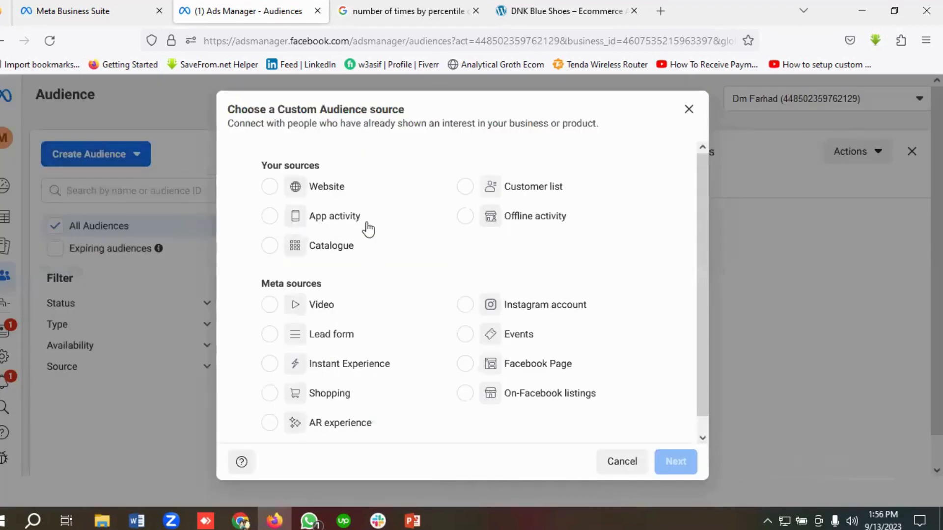
click(321, 192)
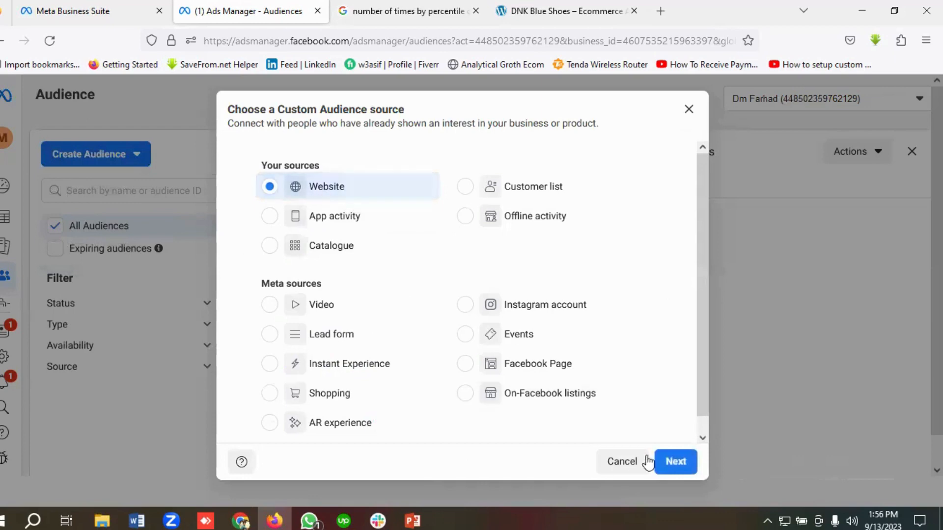
click(676, 463)
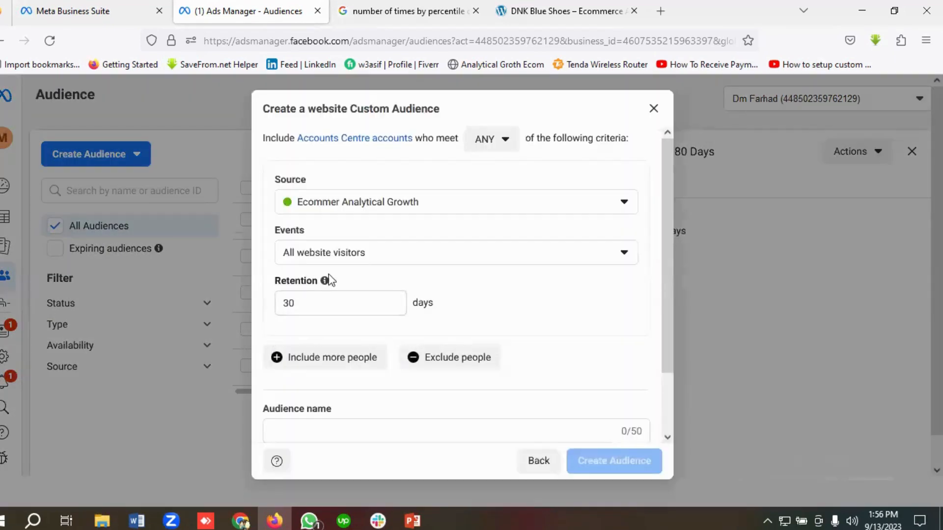
click(387, 261)
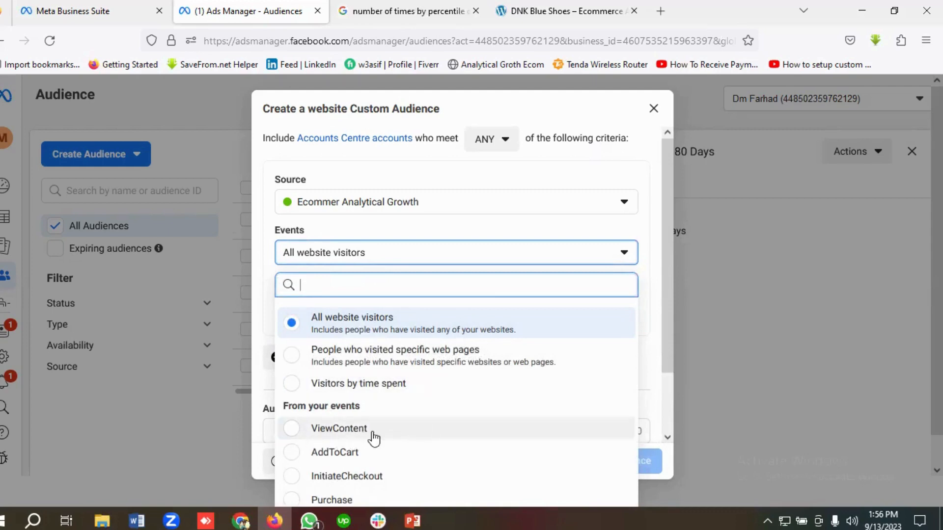
click(332, 430)
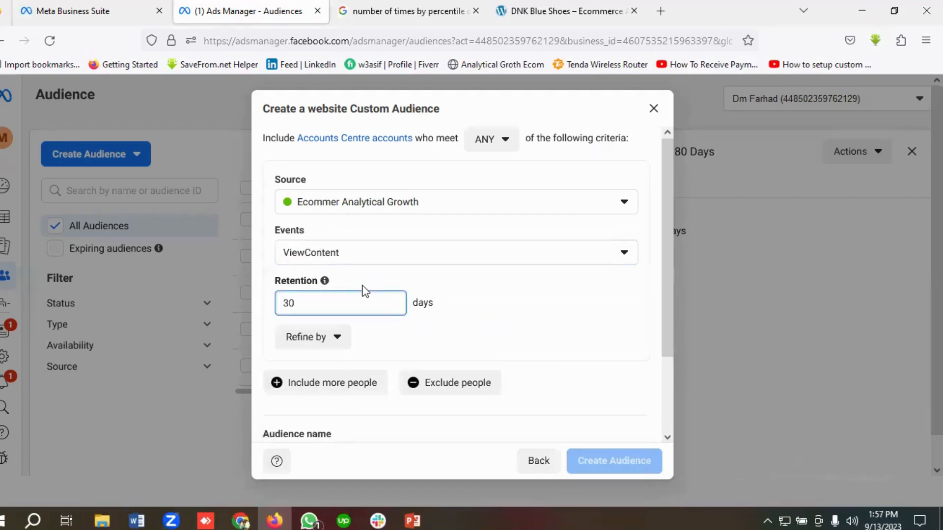
Step: Set the retention for the ViewContent audience to 90 days
key(BackSpace)
key(BackSpace)
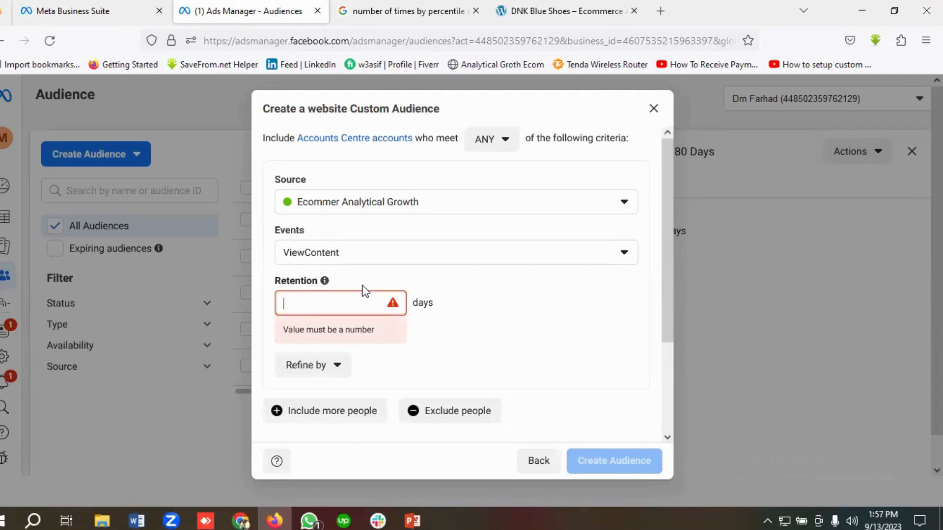
text(90)
Step: Name the audience "Last 90 Days View Content Users" and create it, closing the completion dialog
scroll(363, 291, down, 3)
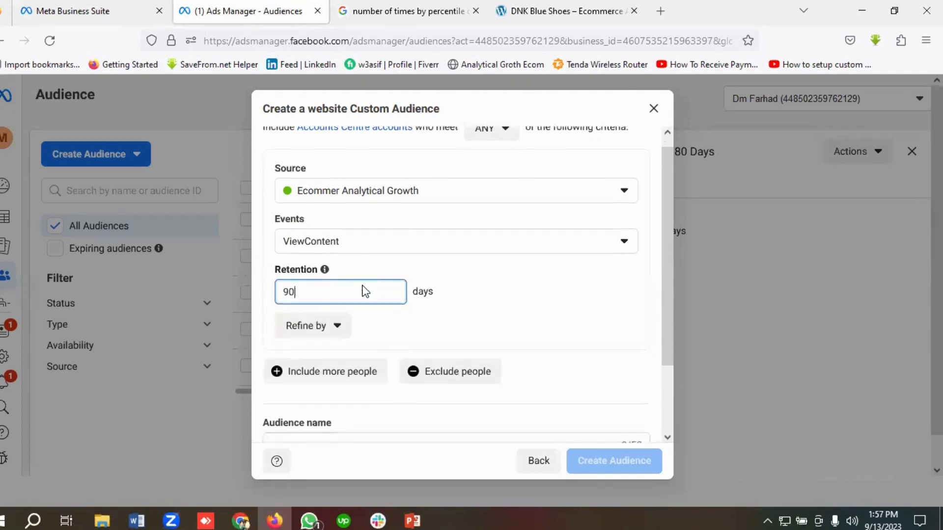
click(295, 364)
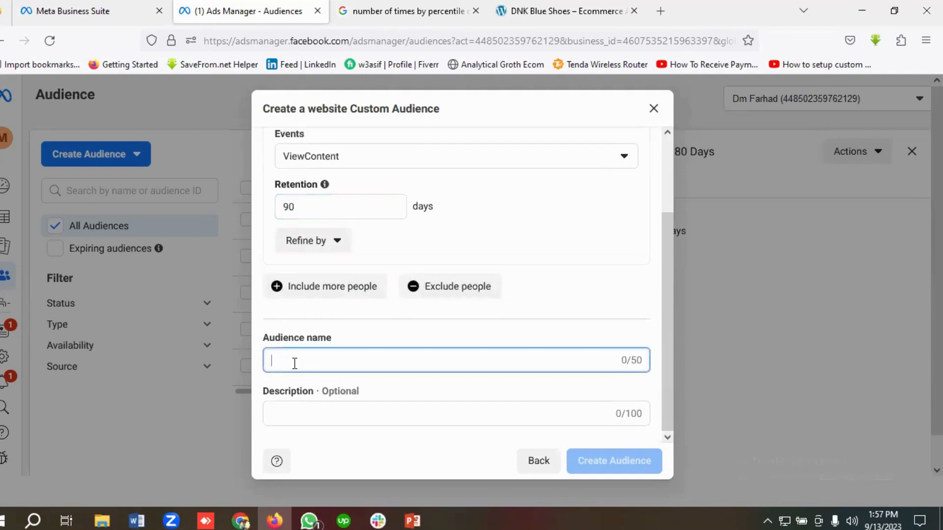
text(Last )
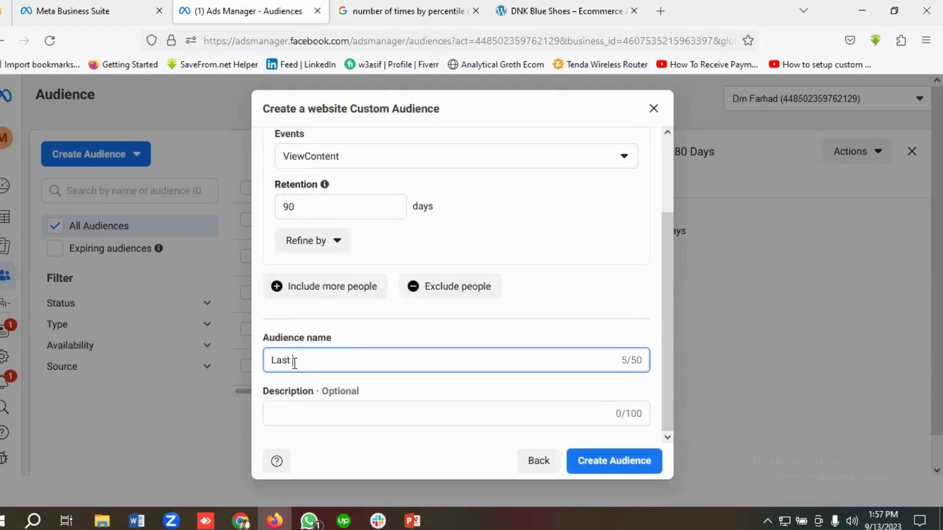
text(90 Days View Content Users)
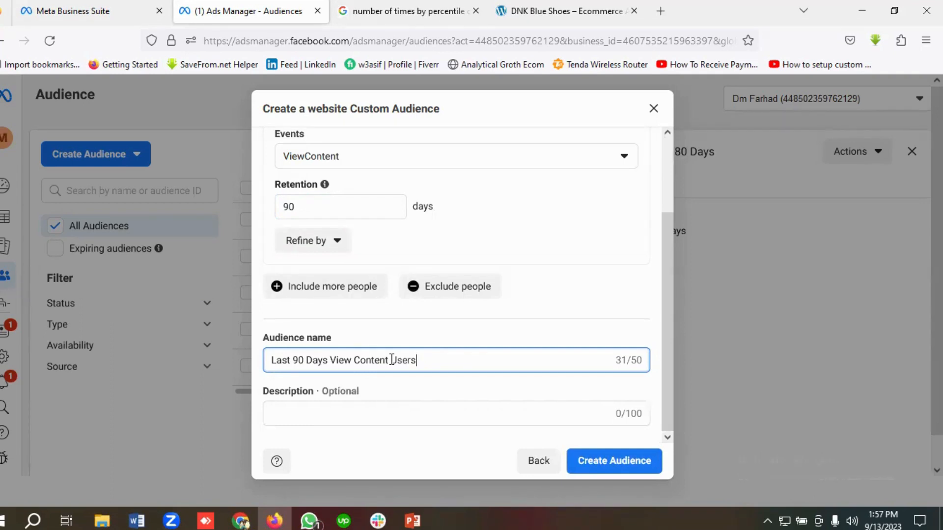
click(613, 464)
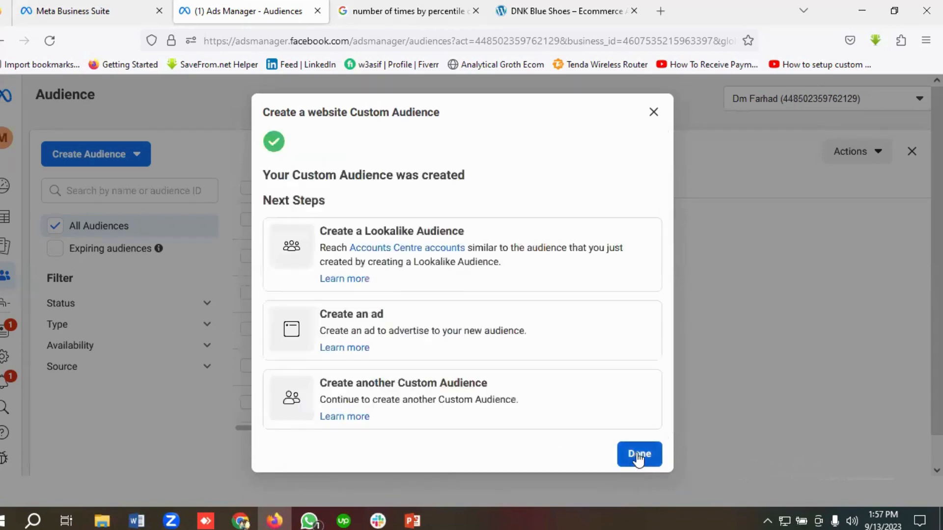
click(638, 460)
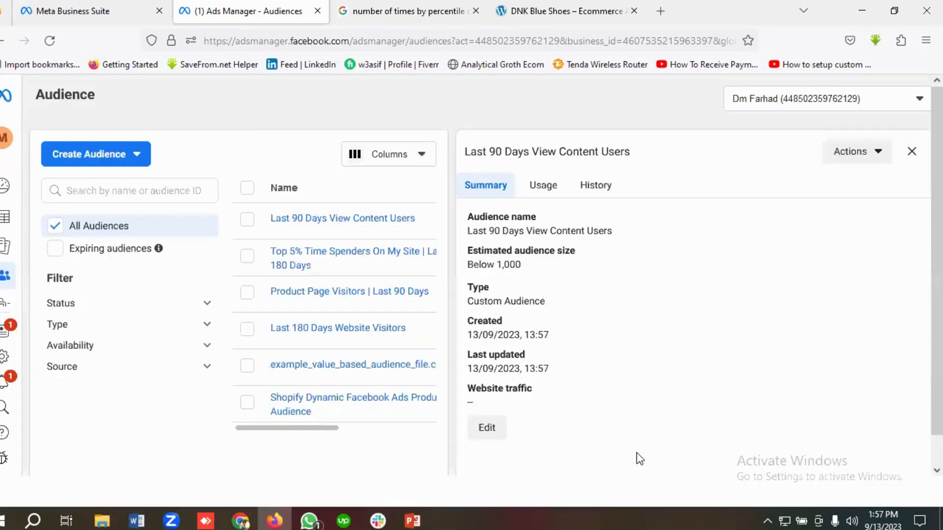
Step: Start a new custom audience with Website as its source and set its event to AddToCart
click(98, 159)
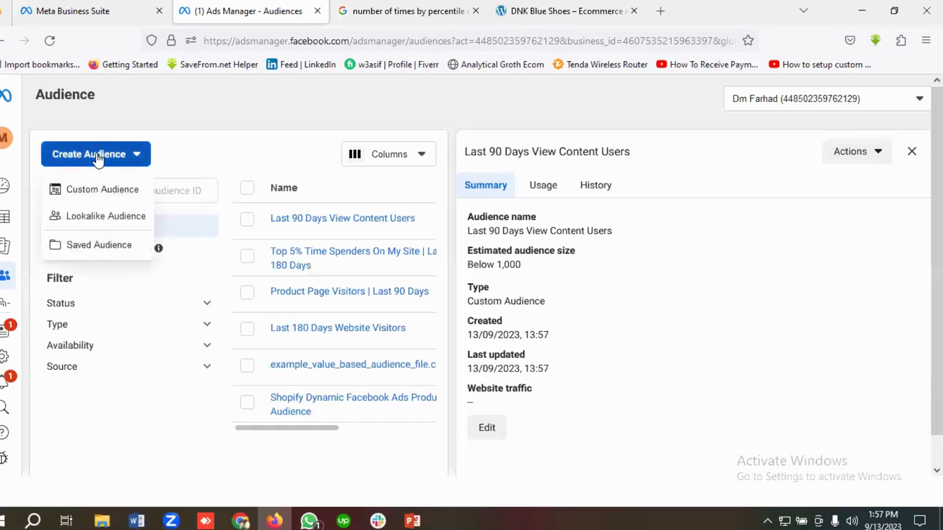
click(102, 192)
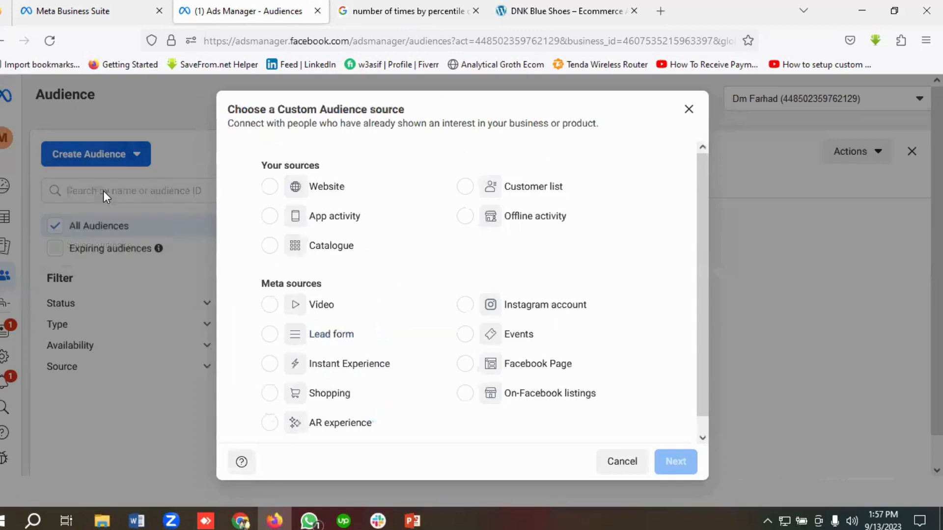
click(342, 199)
click(677, 461)
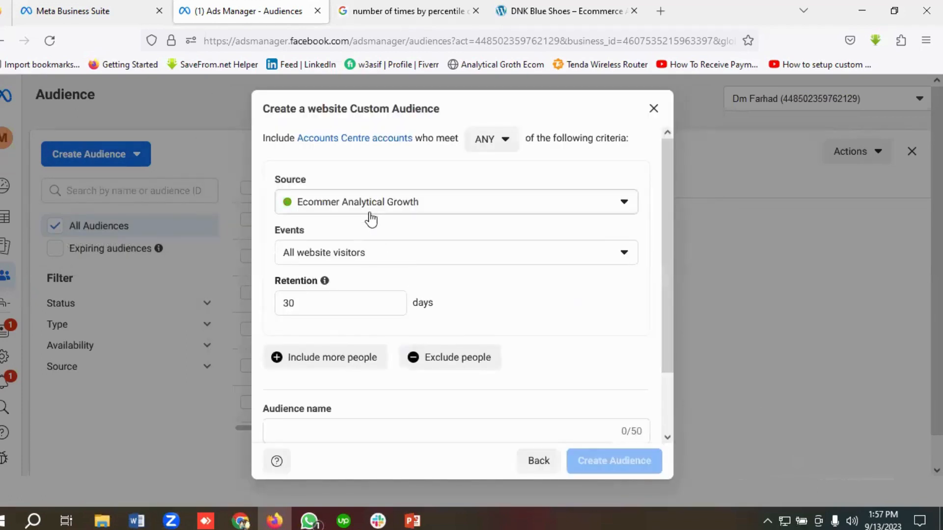
click(381, 261)
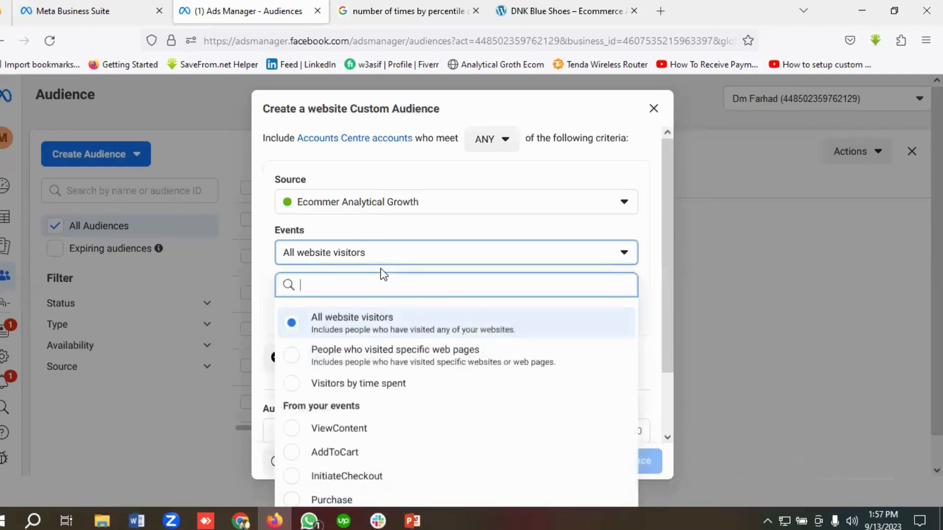
click(351, 454)
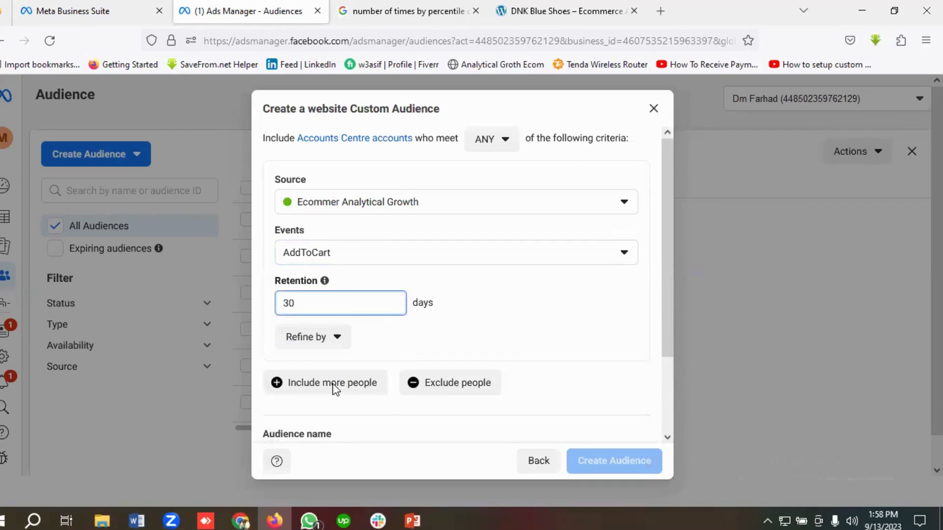
Step: Set the retention for the AddToCart audience to 60 days
key(BackSpace)
key(BackSpace)
text(60)
Step: Name the audience "Last 60 Days Add To Cart Users" and create it, closing the completion dialog
scroll(332, 384, down, 2)
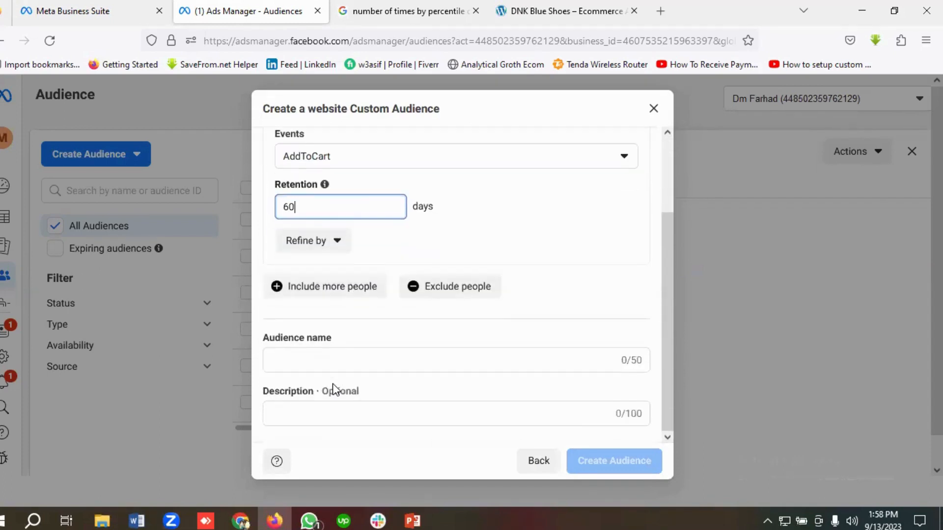
click(310, 358)
text(L)
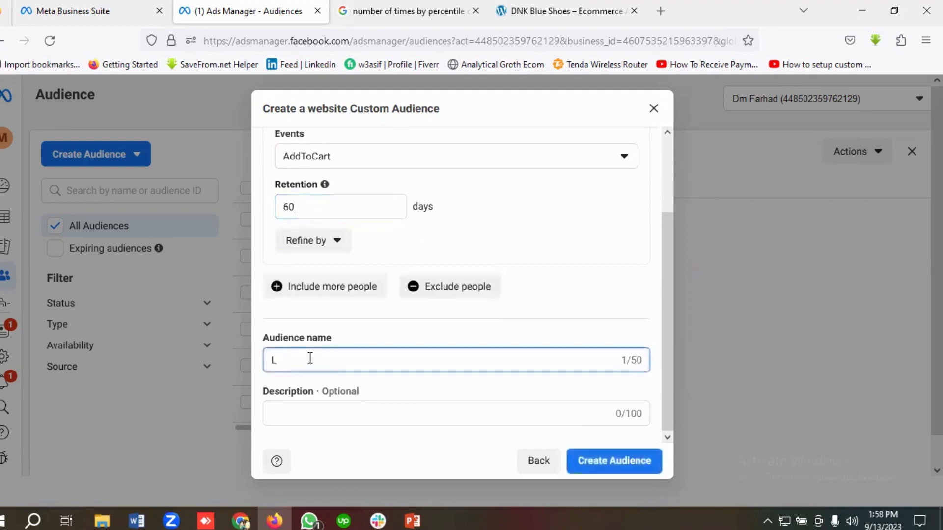
text(ast 60 Days Add To Cart Users)
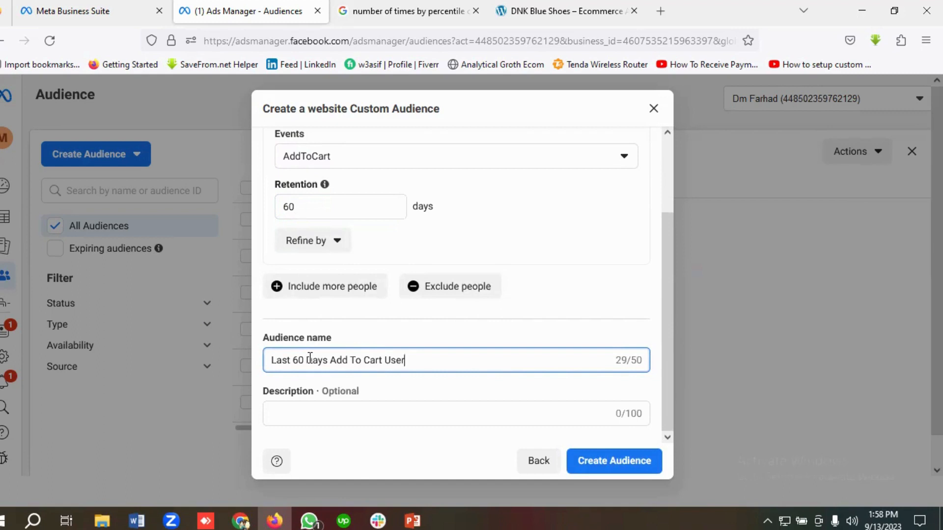
click(613, 464)
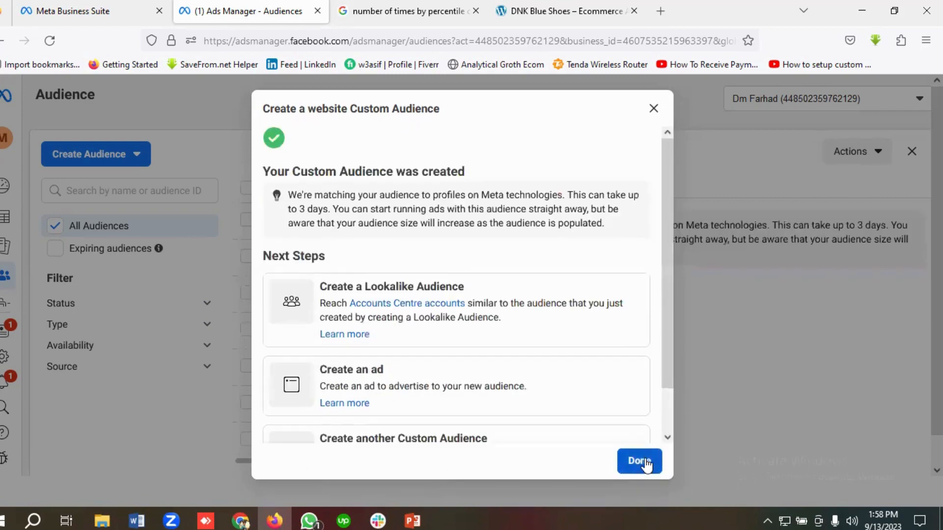
click(648, 464)
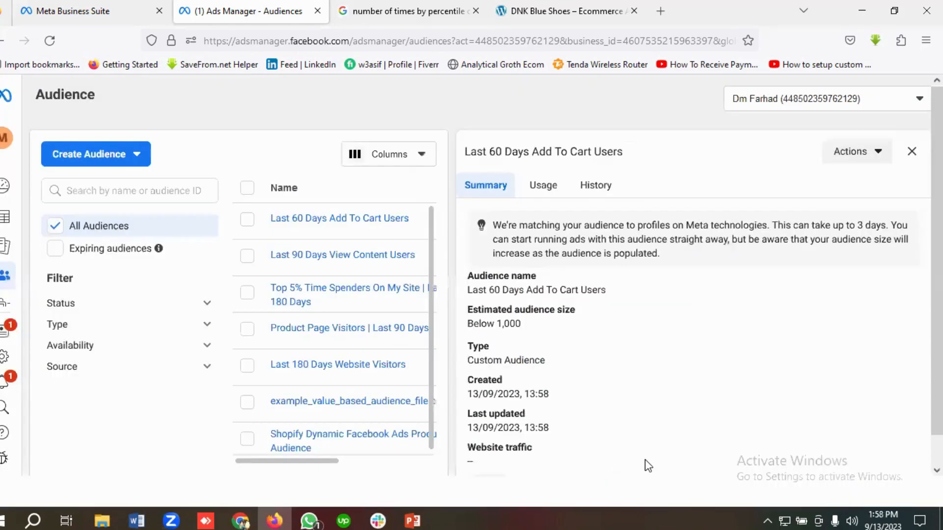
Step: Start a new custom audience with Website as its source and set its event to InitiateCheckout
click(119, 163)
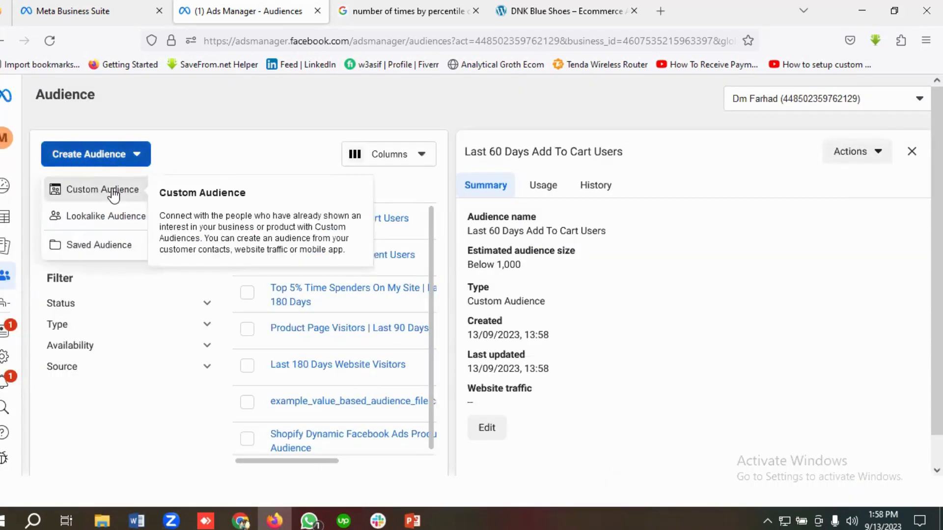
click(112, 190)
click(316, 189)
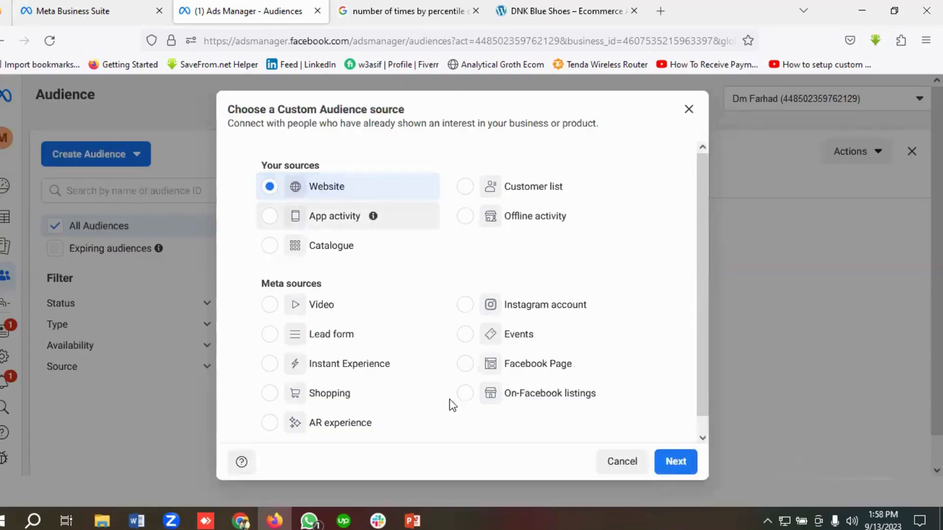
click(674, 463)
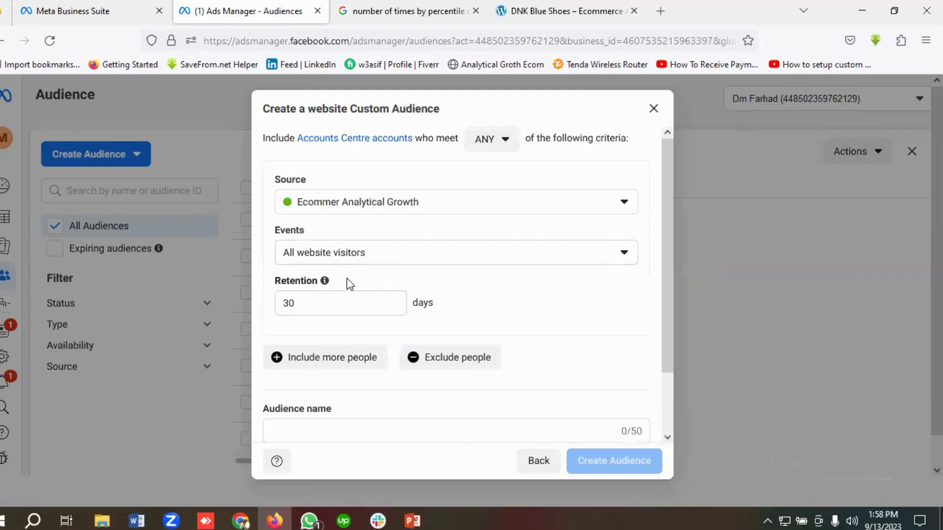
scroll(347, 278, down, 2)
click(364, 196)
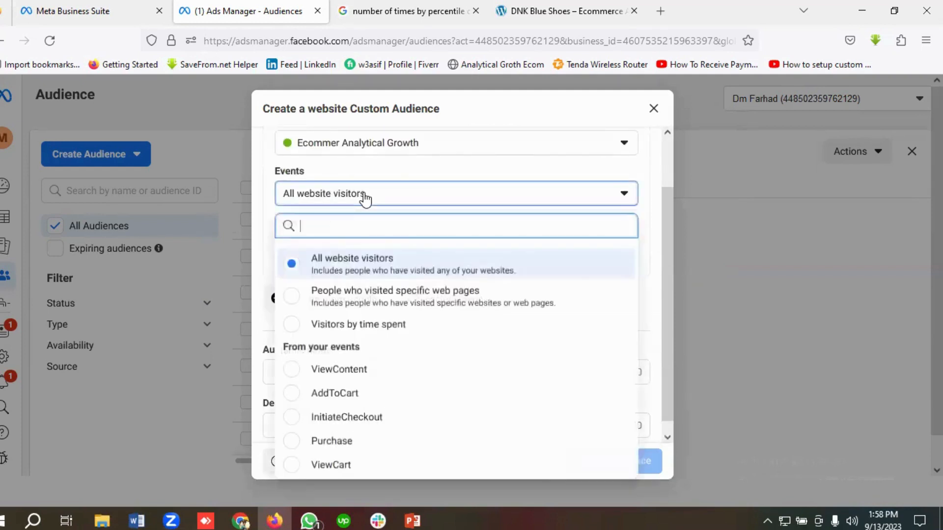
click(327, 418)
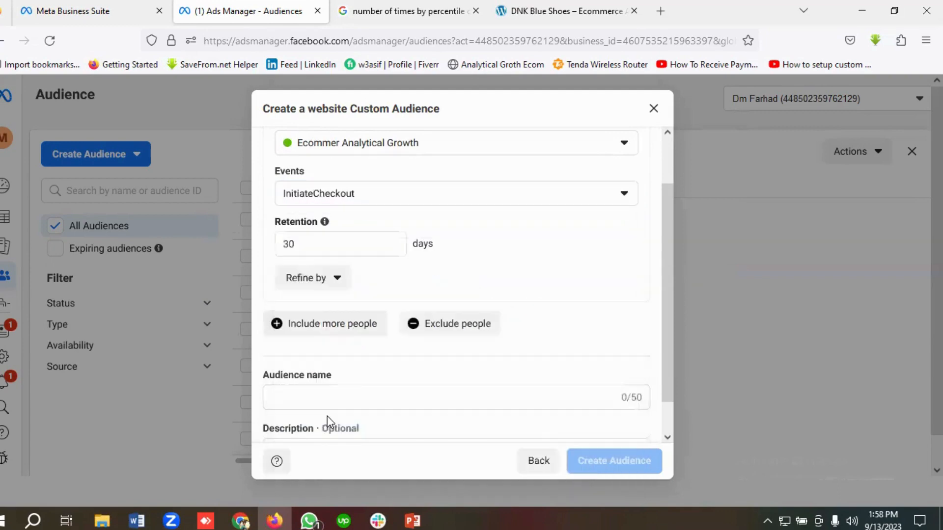
Step: Set the retention for the InitiateCheckout audience to 45 days
click(323, 248)
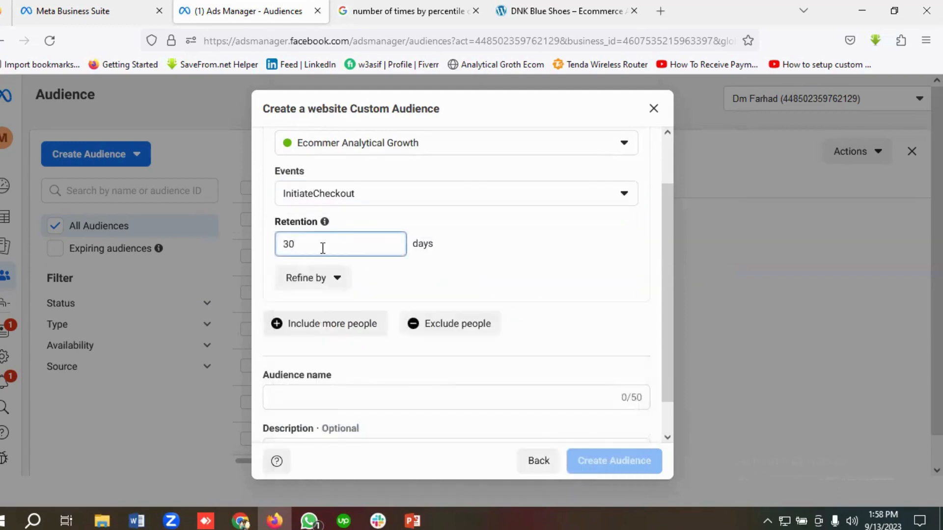
key(BackSpace)
key(BackSpace)
text(4)
Step: Name the audience "Last 45 Days Initiate Checkout Users" and create it, closing the completion dialog
scroll(297, 376, down, 1)
click(294, 362)
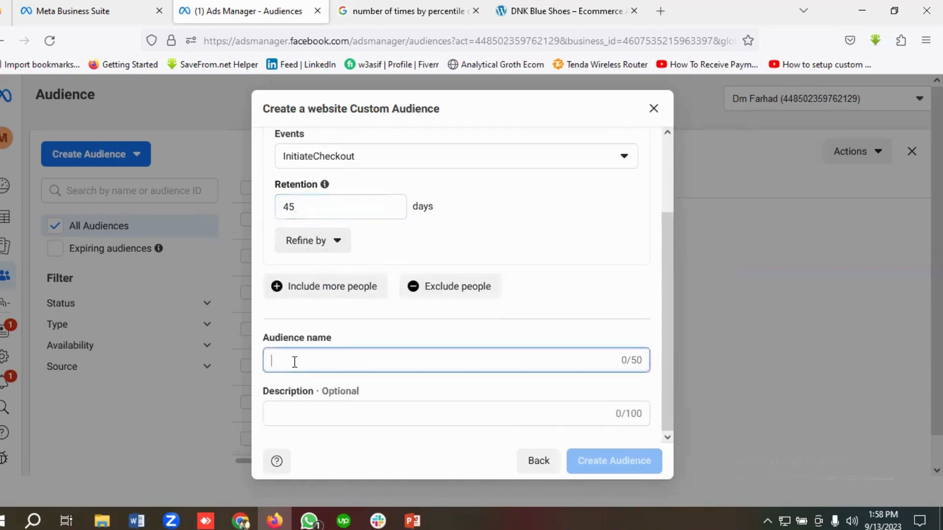
text(Last )
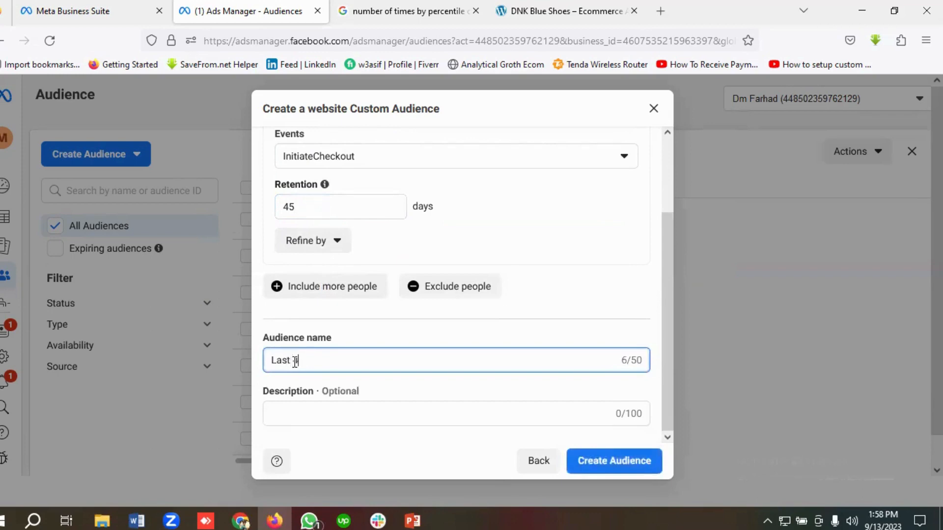
text(45 Days Initiate Check)
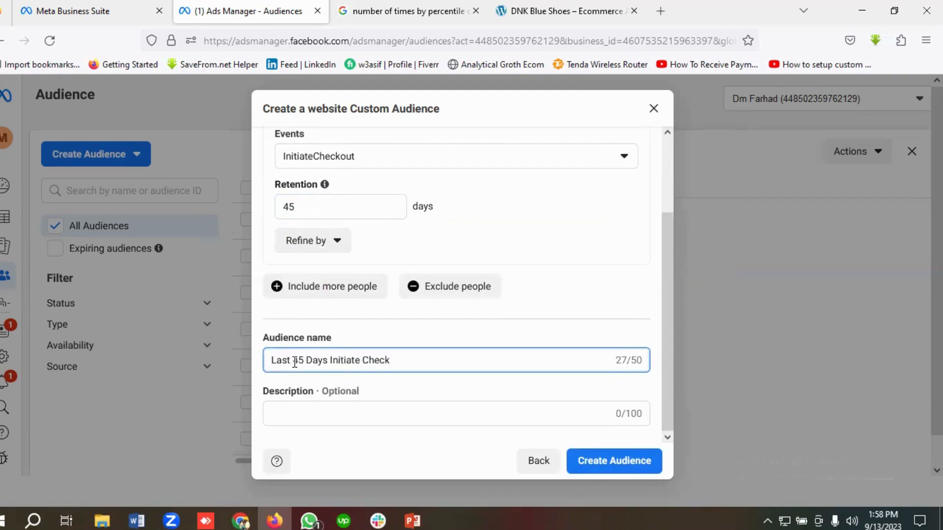
text(out Users)
click(599, 469)
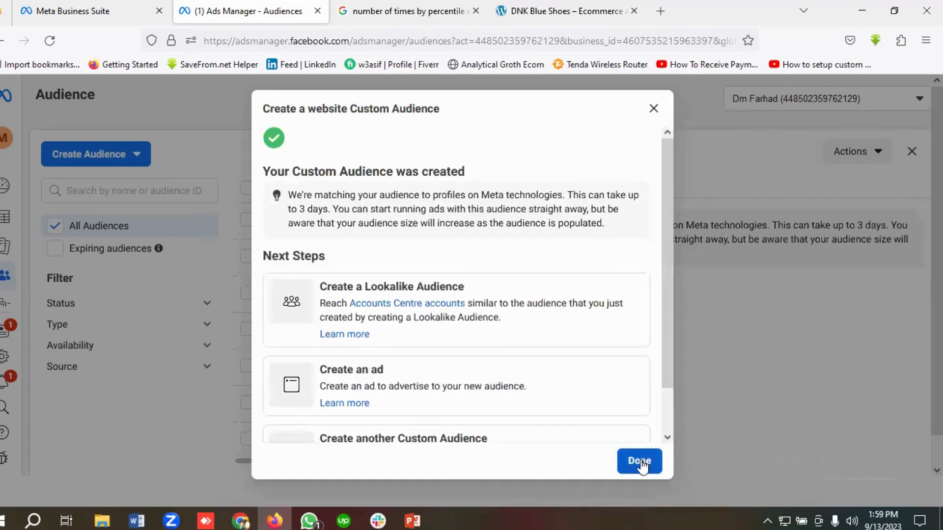
click(639, 462)
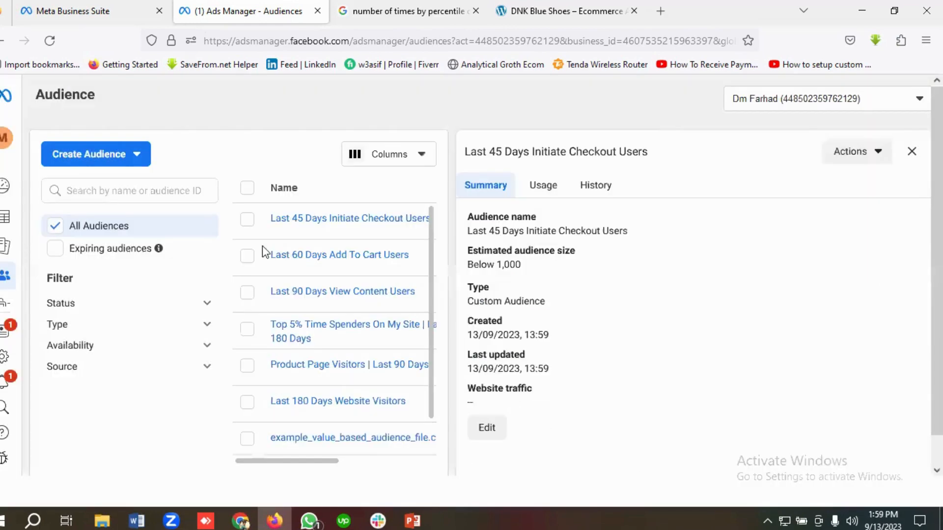
Step: Start a new custom audience with Website as its source and set its event to ViewCart
click(83, 156)
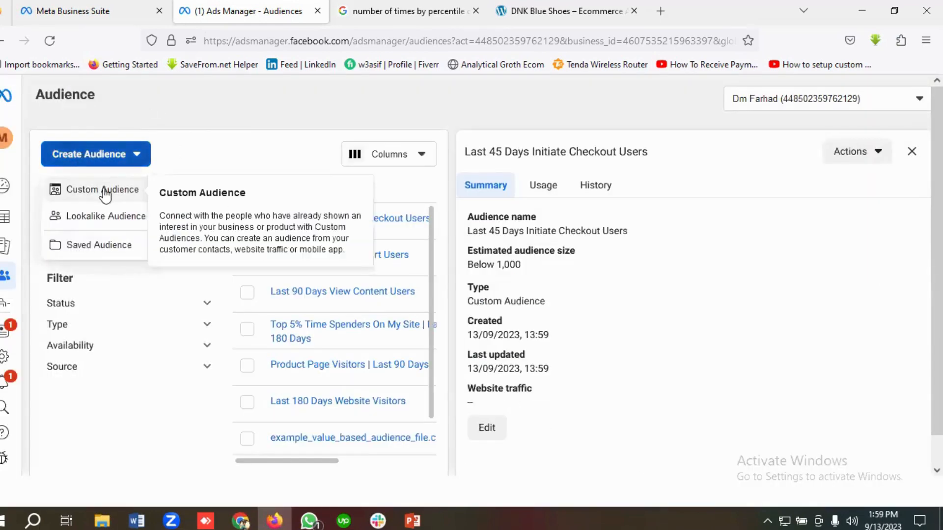
click(103, 190)
click(323, 195)
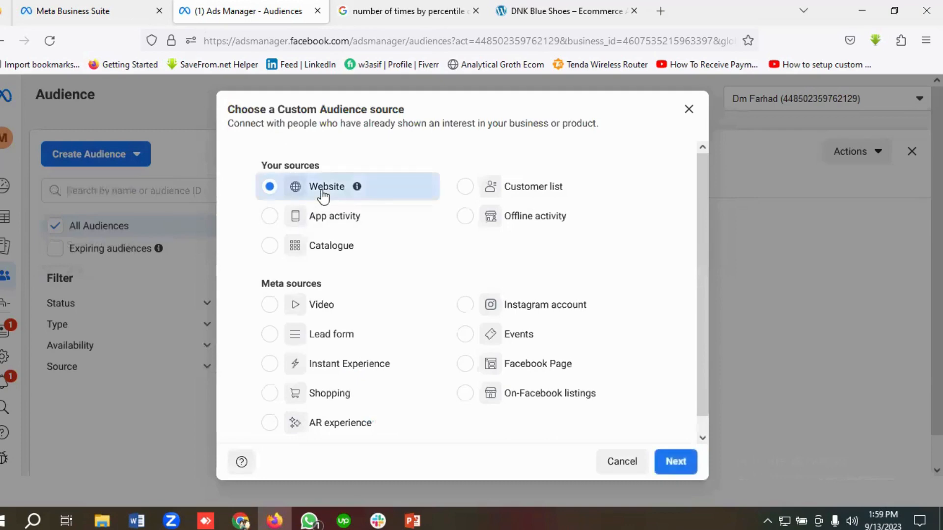
click(677, 462)
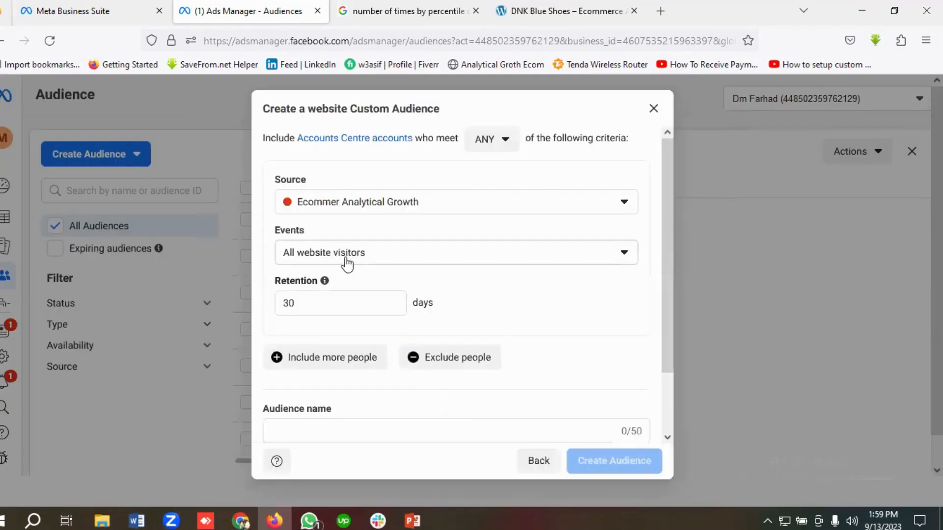
click(348, 255)
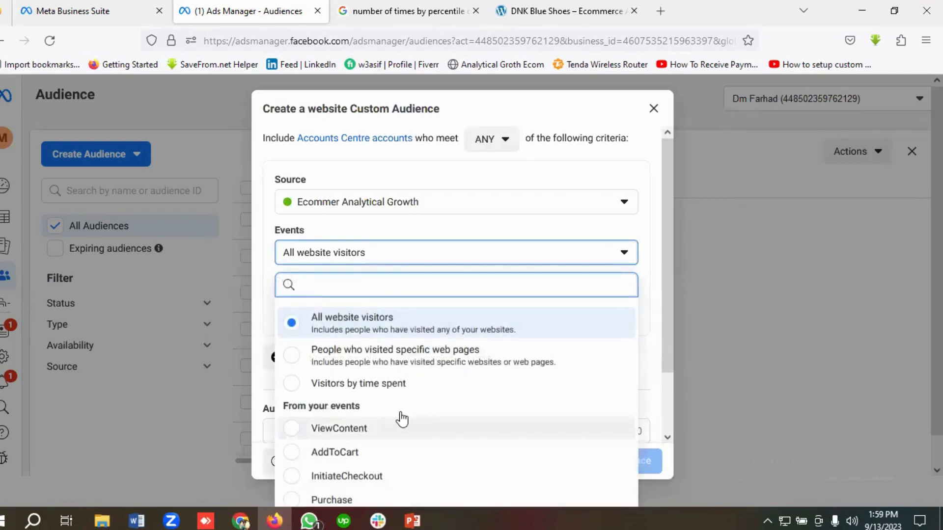
click(926, 40)
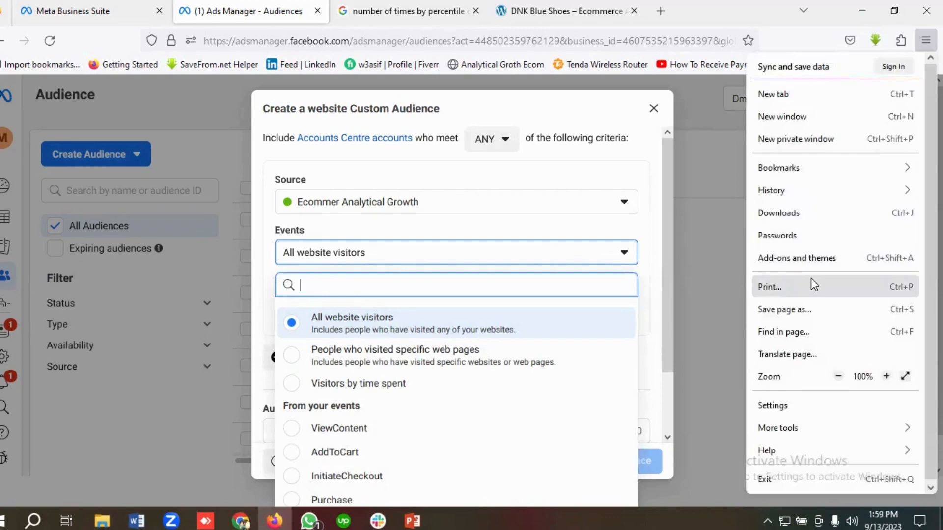
click(838, 376)
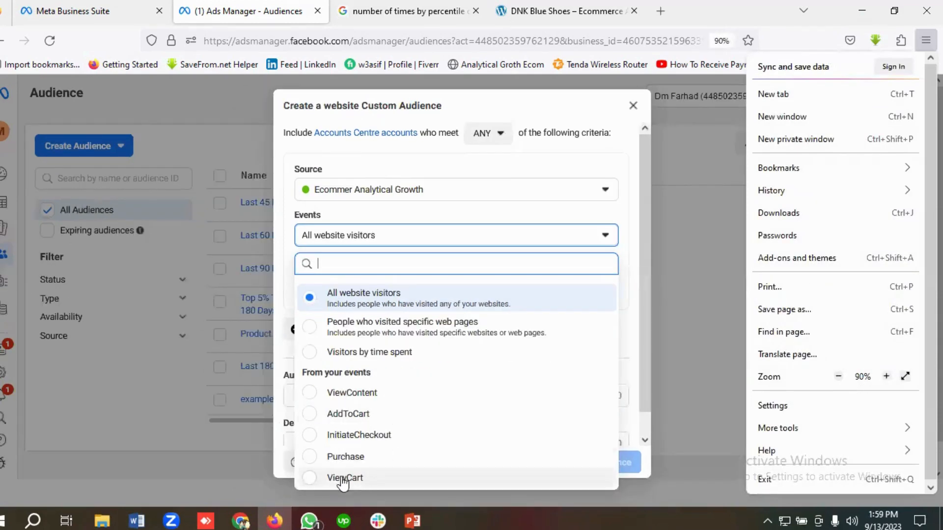
click(340, 479)
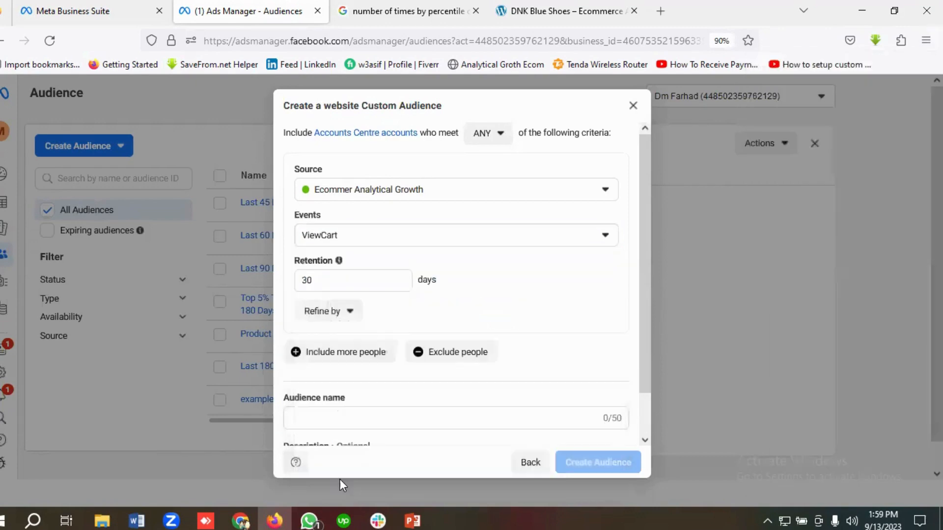
Step: Set the retention for the ViewCart audience to 45 days
click(363, 283)
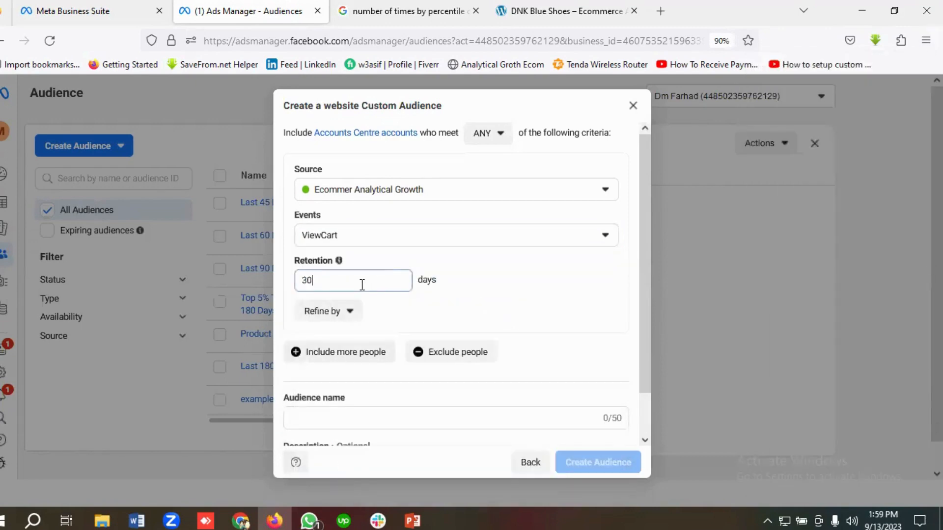
key(BackSpace)
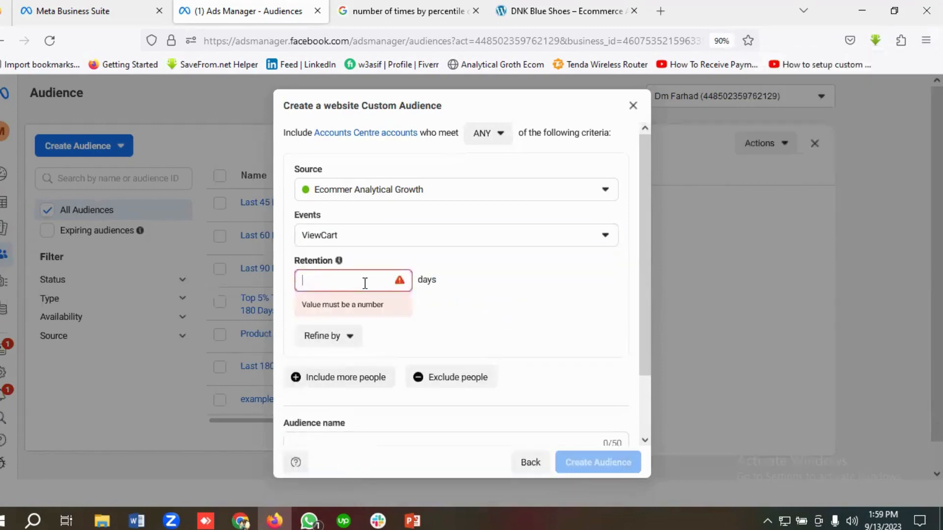
text(45)
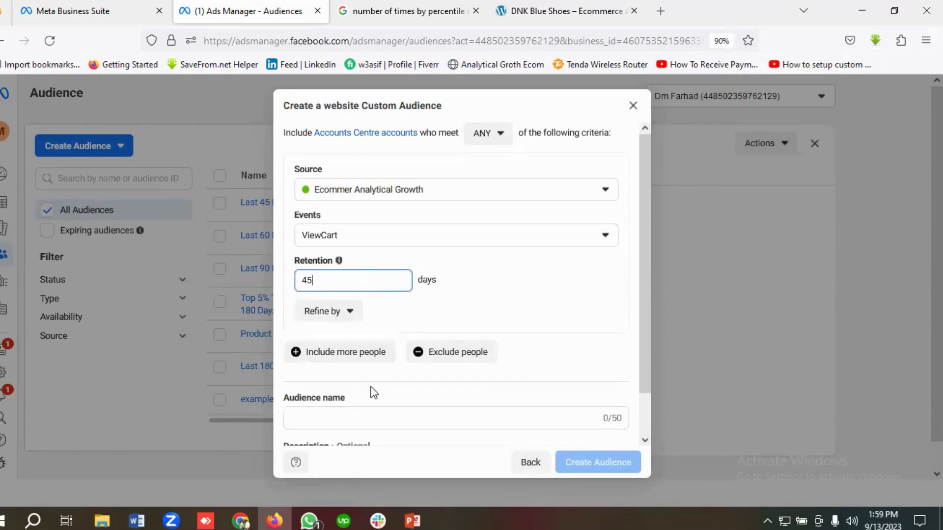
Step: Name the audience "Last 45 days View Cart Users" and create it, closing the completion dialog
scroll(369, 383, down, 1)
click(356, 373)
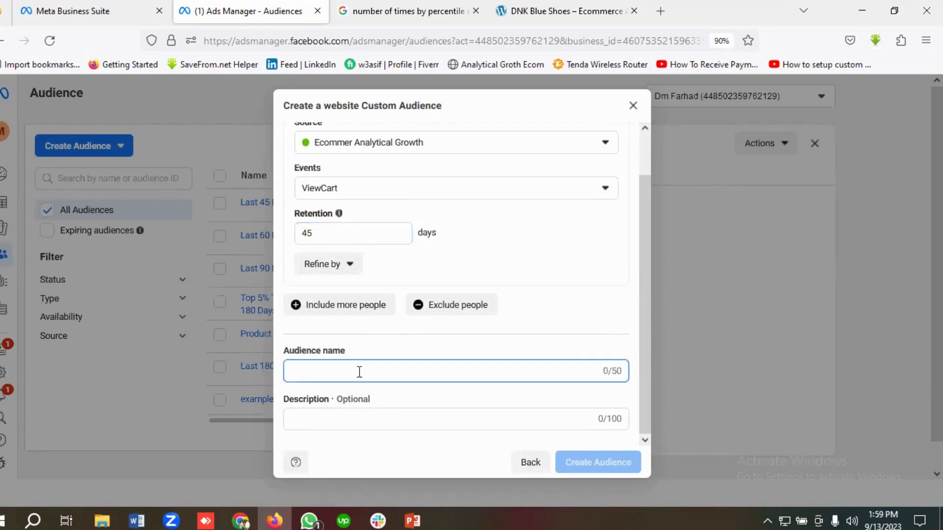
text(Last 45 days View)
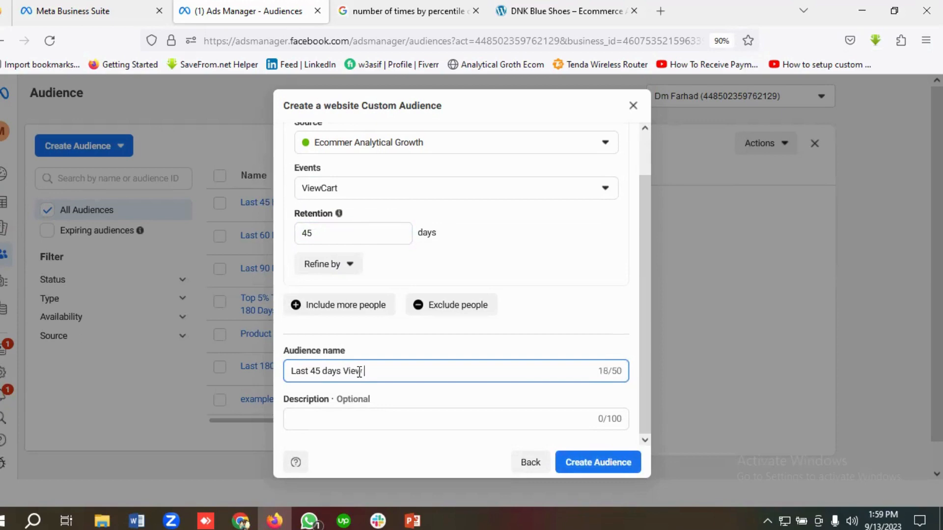
text( Cart Users)
click(597, 471)
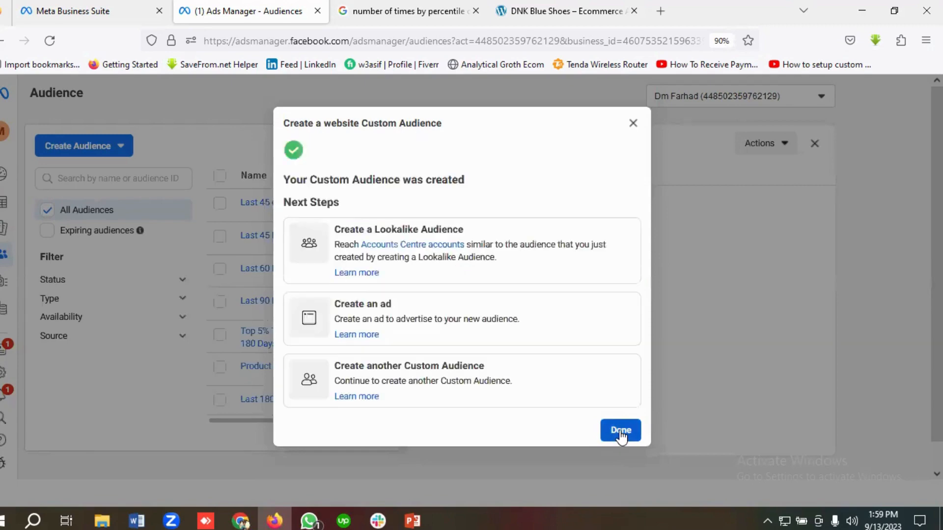
click(622, 459)
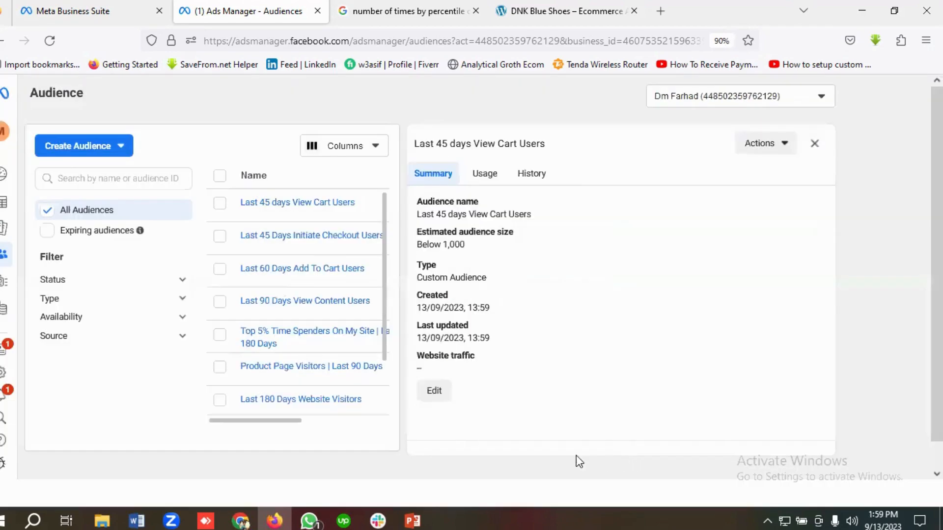
Step: Set the browser page zoom to 100%
click(926, 40)
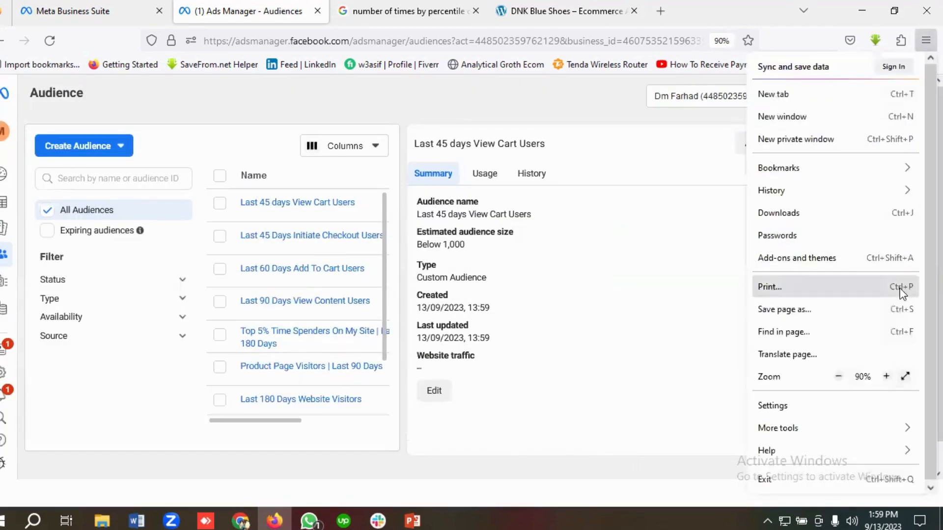
click(886, 376)
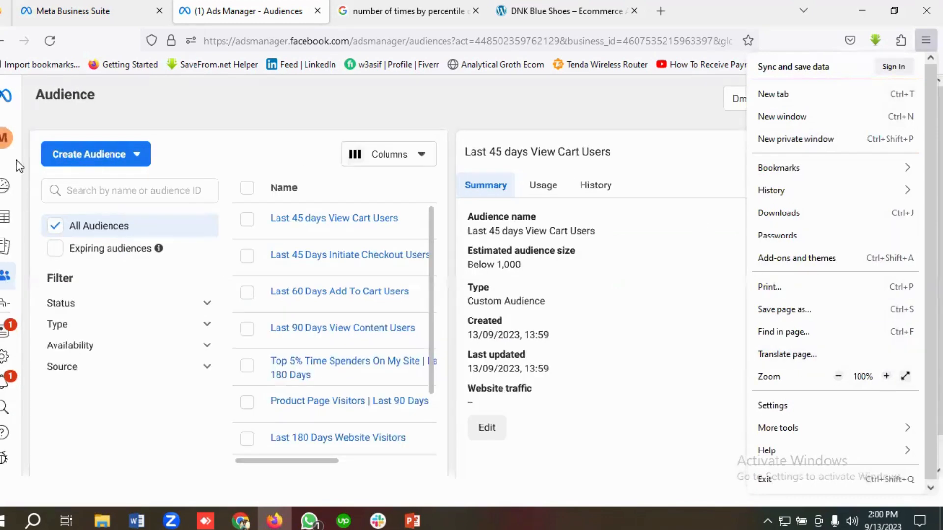
click(128, 156)
Step: Start a new custom audience with Website as its source and set its event to ViewContent
click(128, 156)
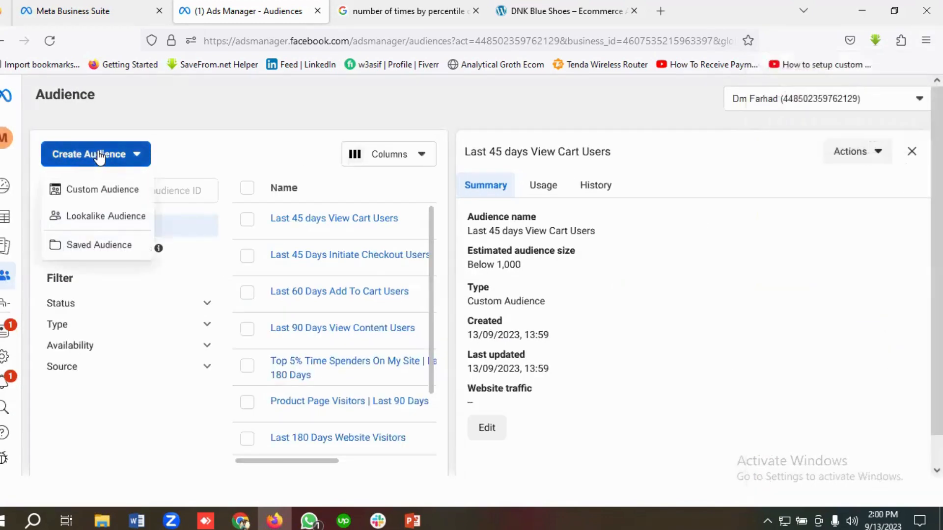
click(93, 193)
click(320, 198)
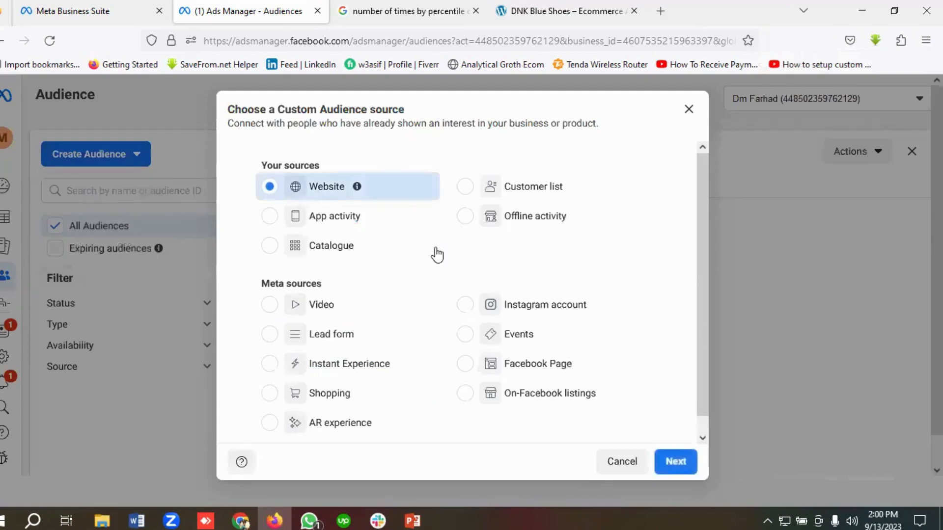
click(676, 463)
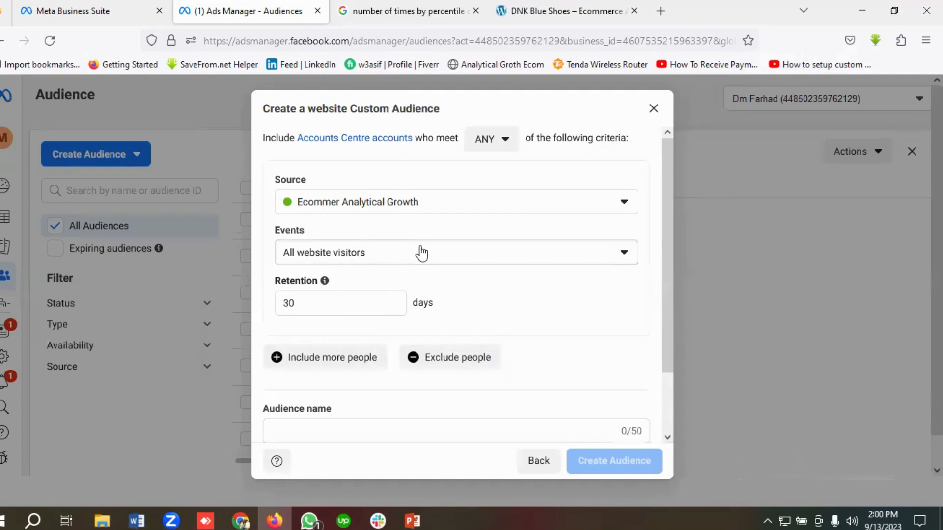
click(387, 259)
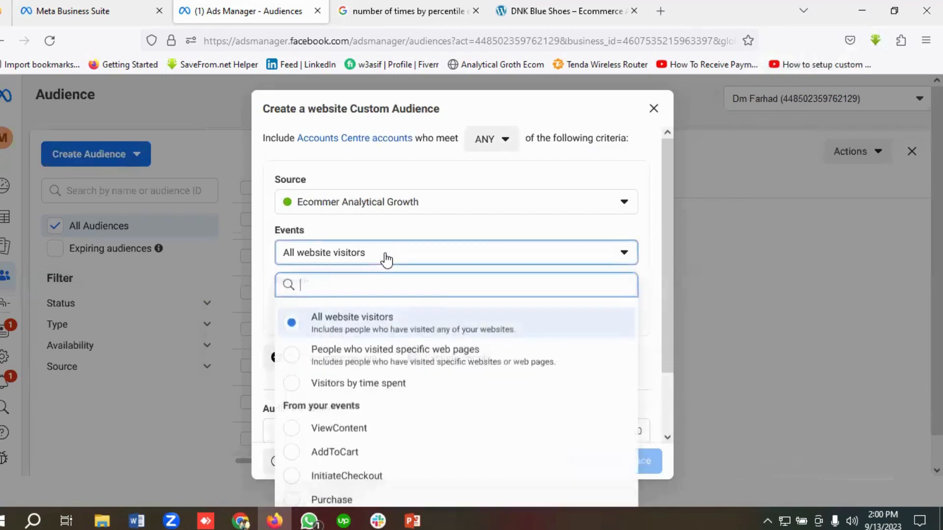
scroll(386, 259, down, 2)
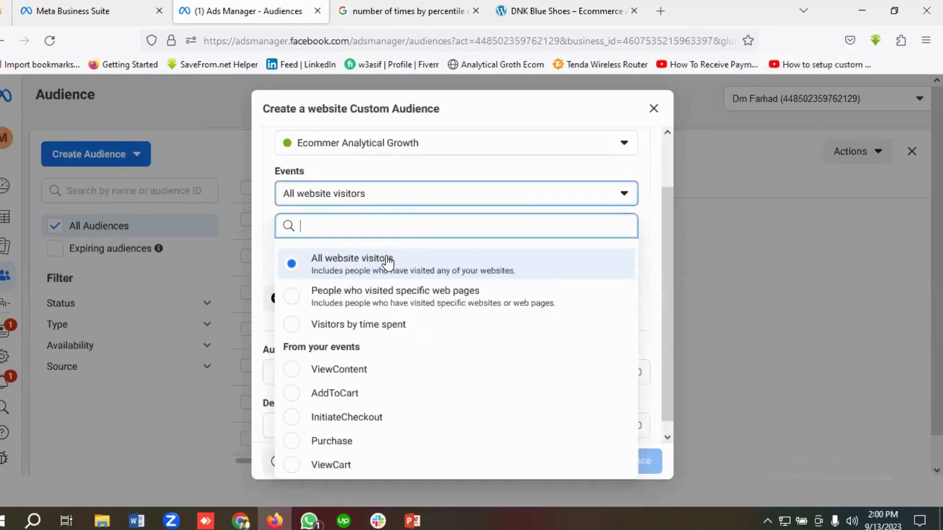
click(340, 373)
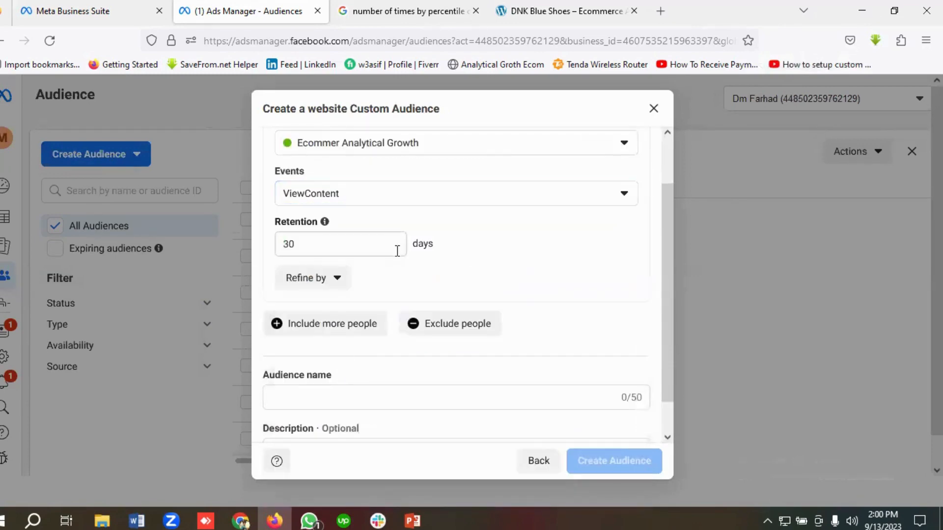
Step: Include more people through a second criterion in the audience and set its event to AddToCart
scroll(390, 282, down, 1)
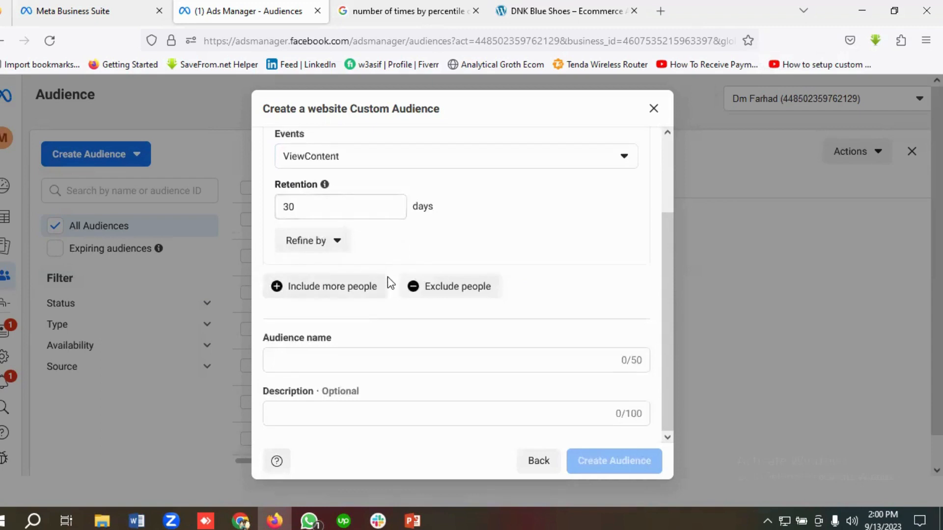
click(325, 294)
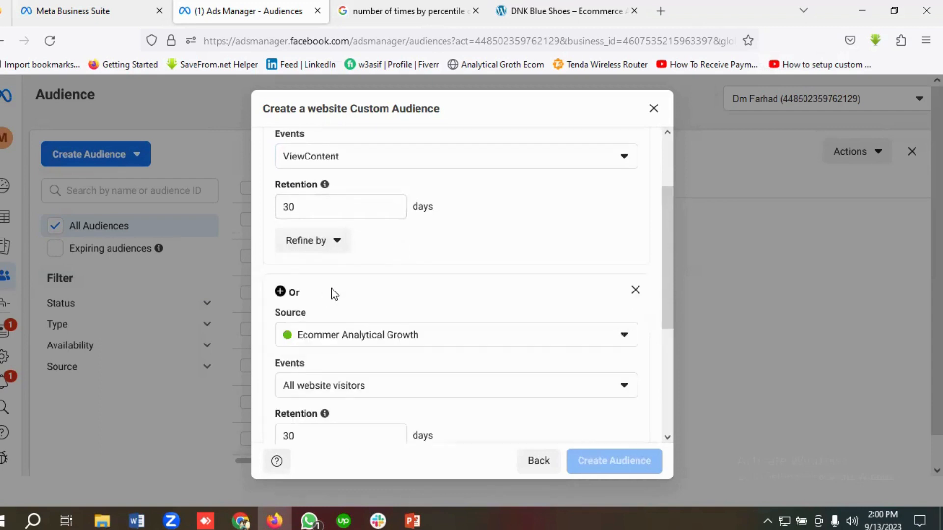
scroll(330, 294, up, 3)
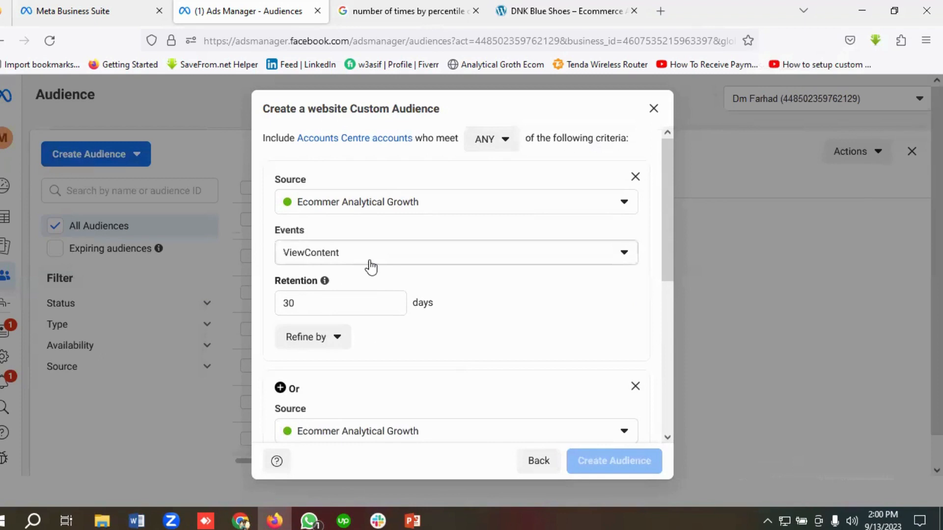
scroll(376, 265, down, 1)
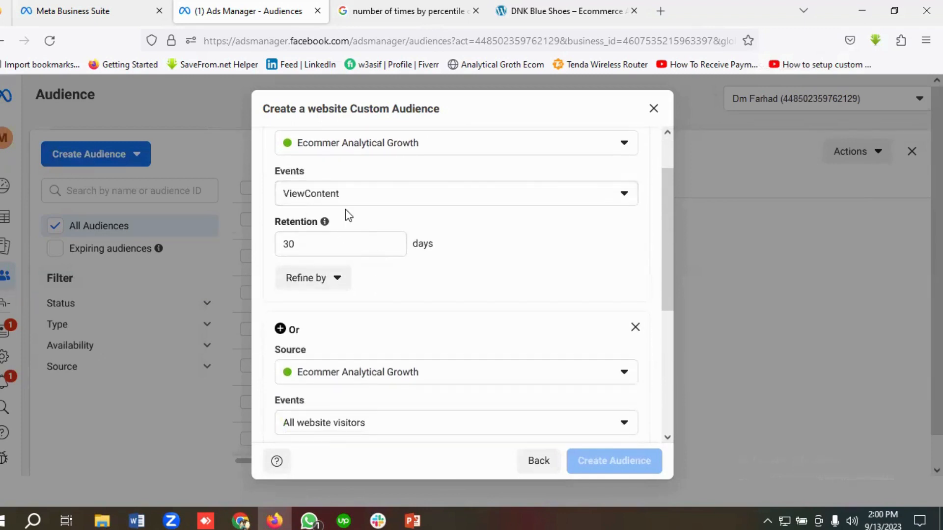
scroll(356, 277, up, 1)
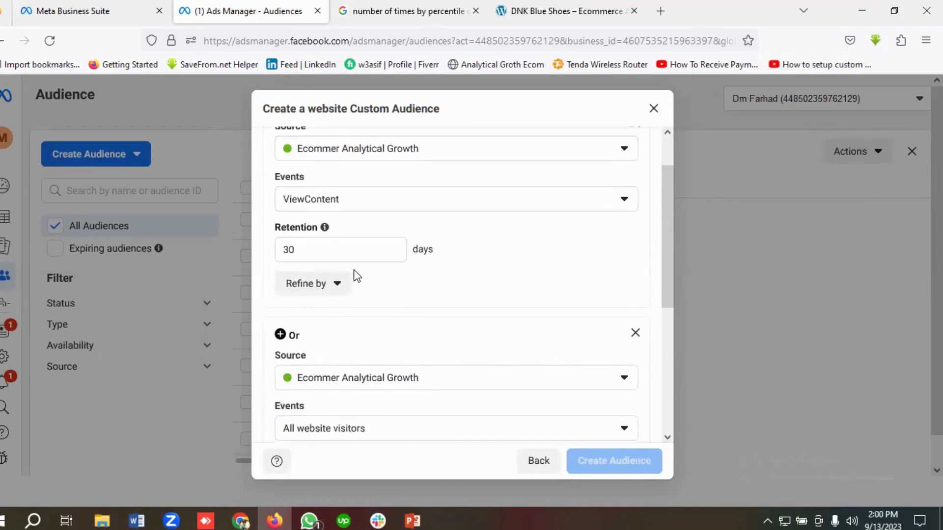
scroll(344, 270, down, 2)
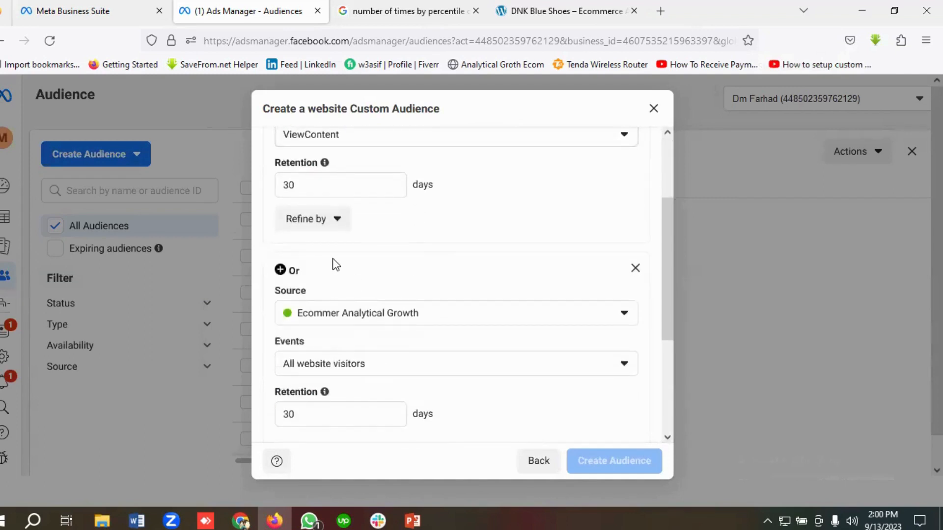
scroll(344, 257, up, 2)
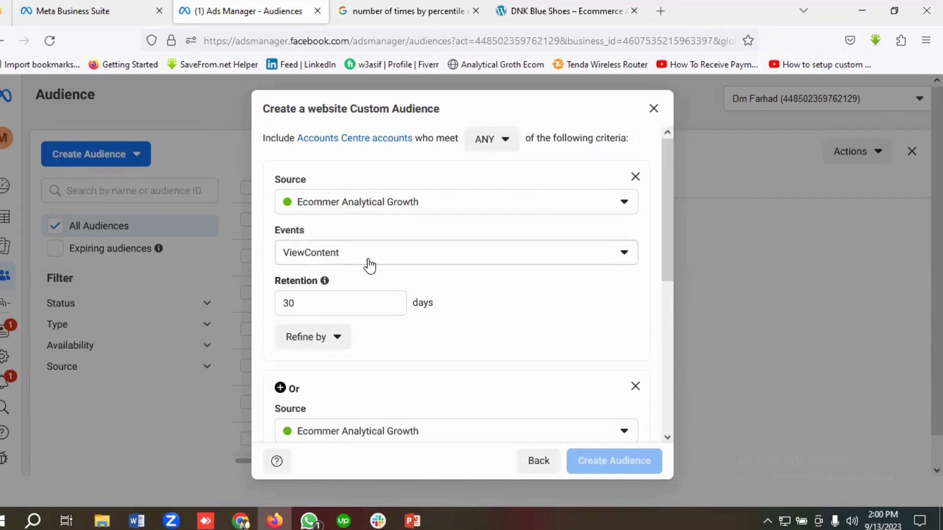
scroll(370, 264, down, 3)
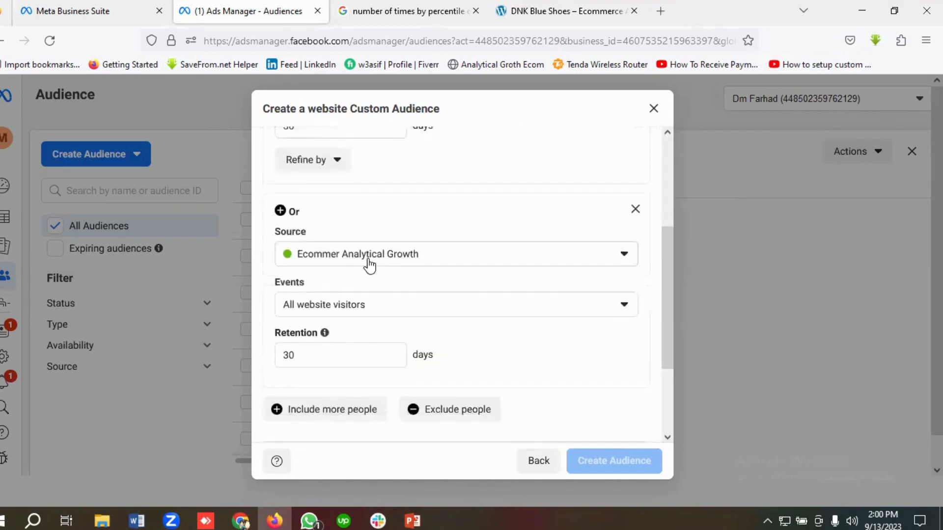
scroll(369, 264, up, 2)
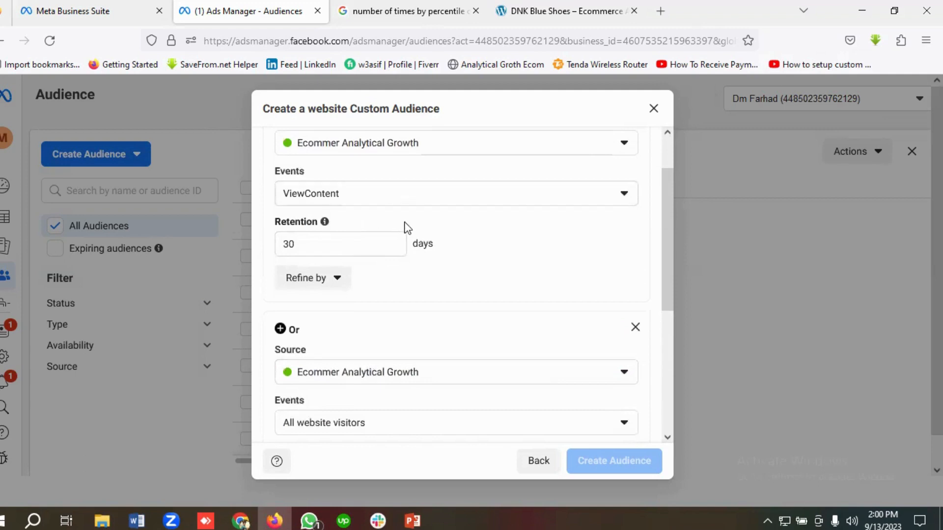
scroll(389, 235, down, 2)
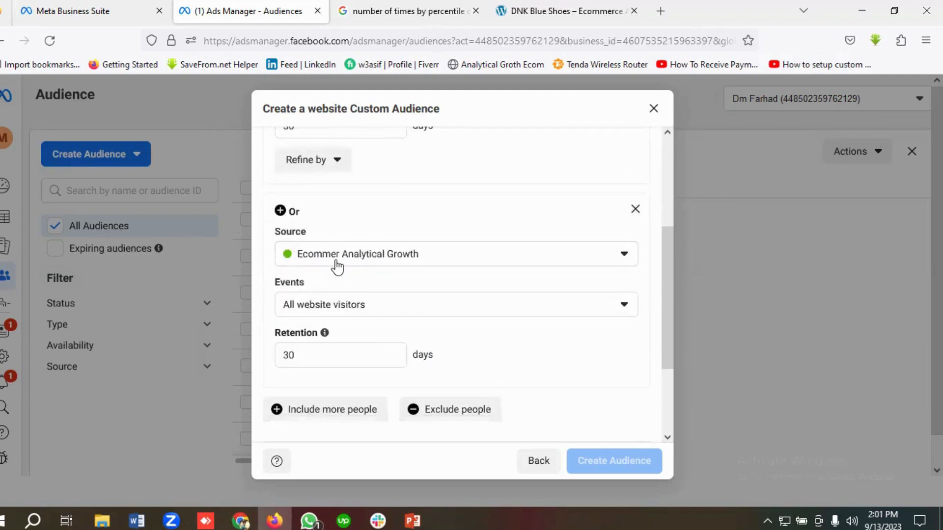
click(344, 304)
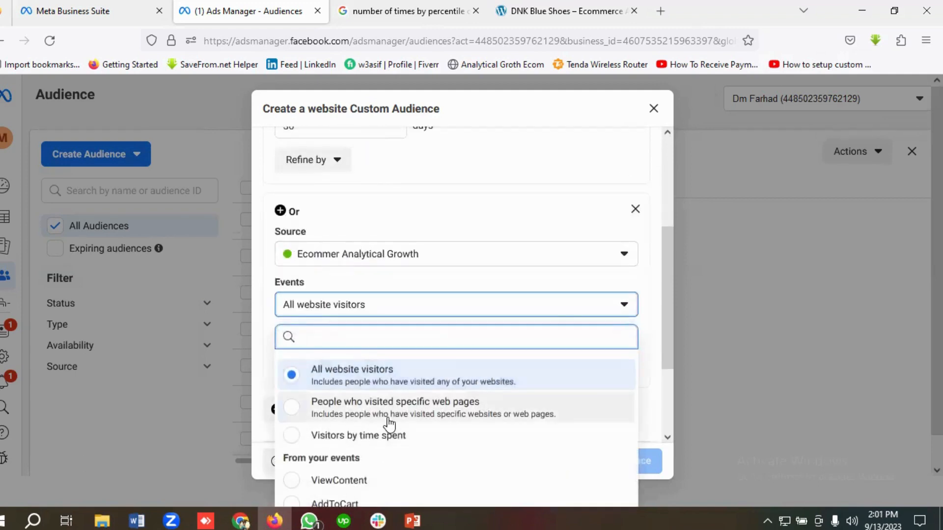
click(347, 497)
Step: Include more people through a third criterion in the audience and set its event to ViewCart
scroll(343, 406, down, 3)
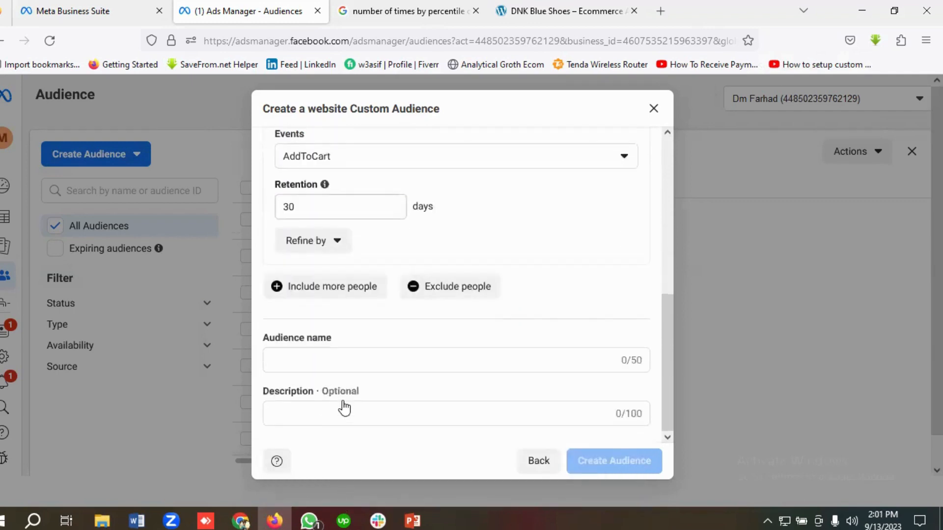
click(329, 295)
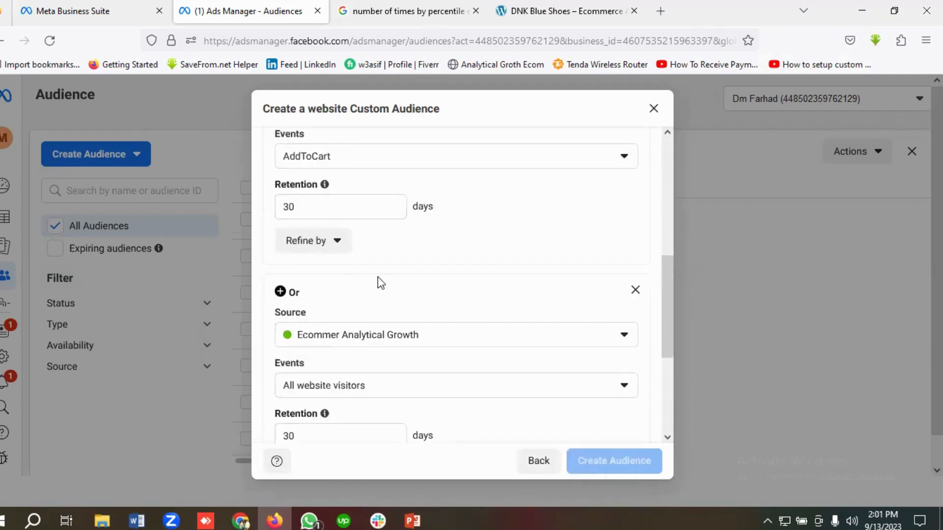
scroll(379, 276, down, 1)
scroll(386, 284, down, 2)
click(362, 209)
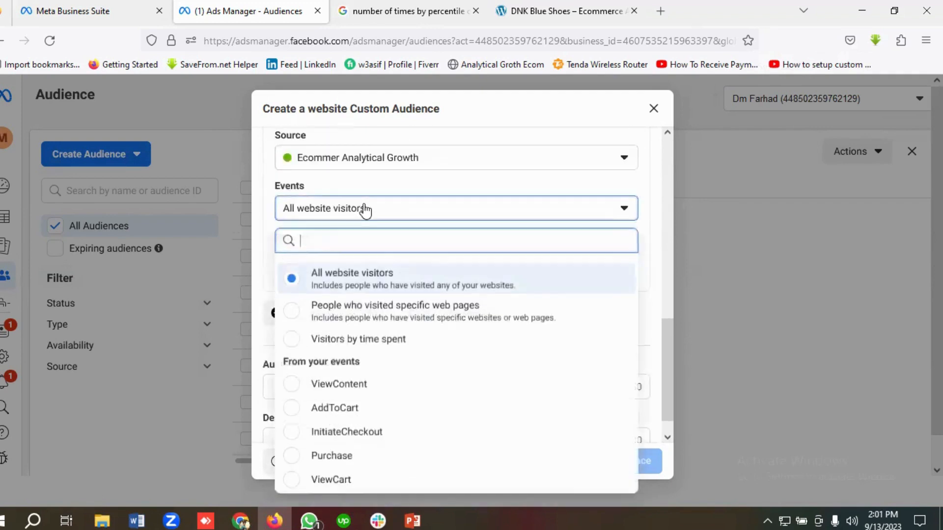
click(346, 486)
Step: Include more people through a fourth criterion in the audience and set its event to InitiateCheckout
scroll(359, 360, down, 1)
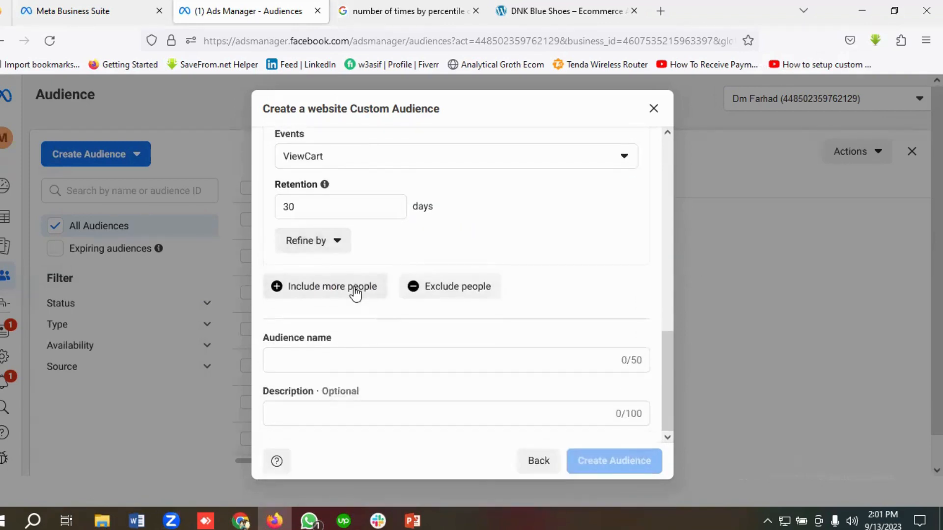
click(337, 288)
scroll(337, 288, down, 1)
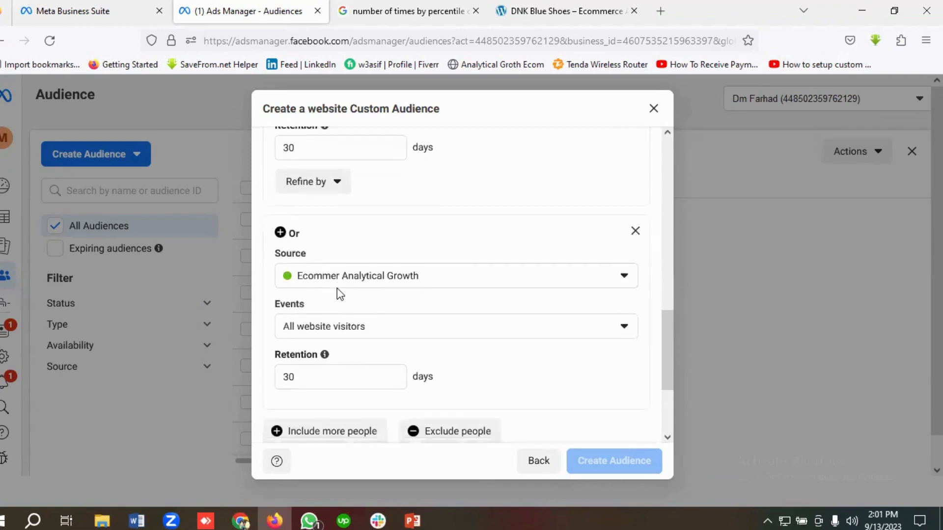
scroll(371, 272, down, 1)
click(372, 277)
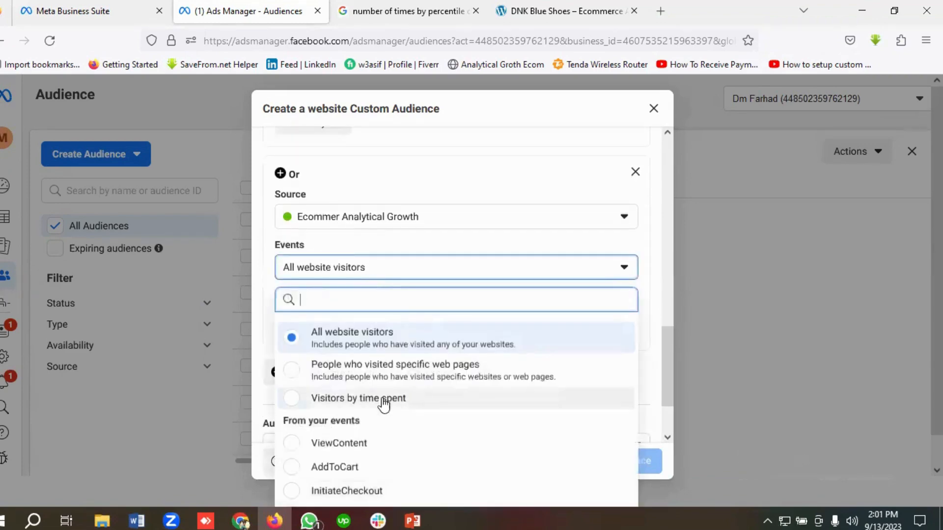
click(357, 497)
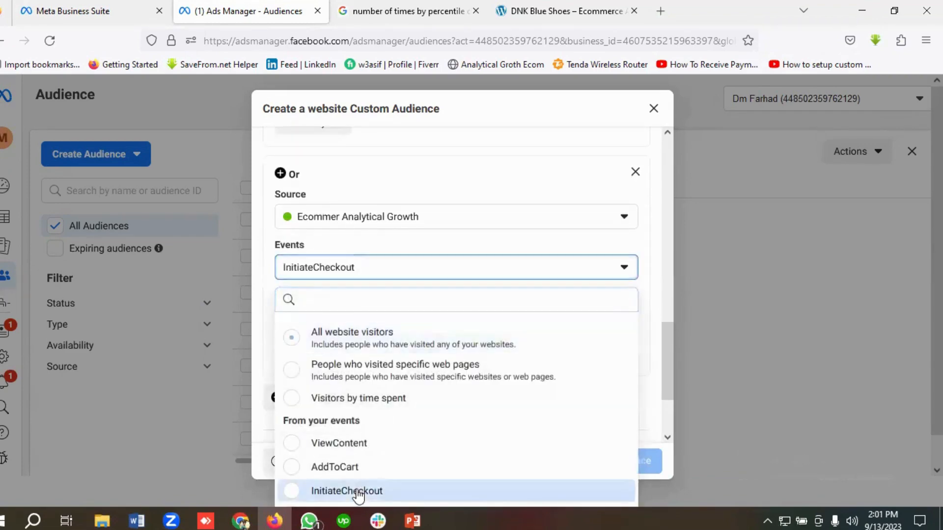
Step: Exclude people from the audience through a criterion on the Ecommer Analytical Growth source with its event set to Purchase
scroll(355, 369, down, 2)
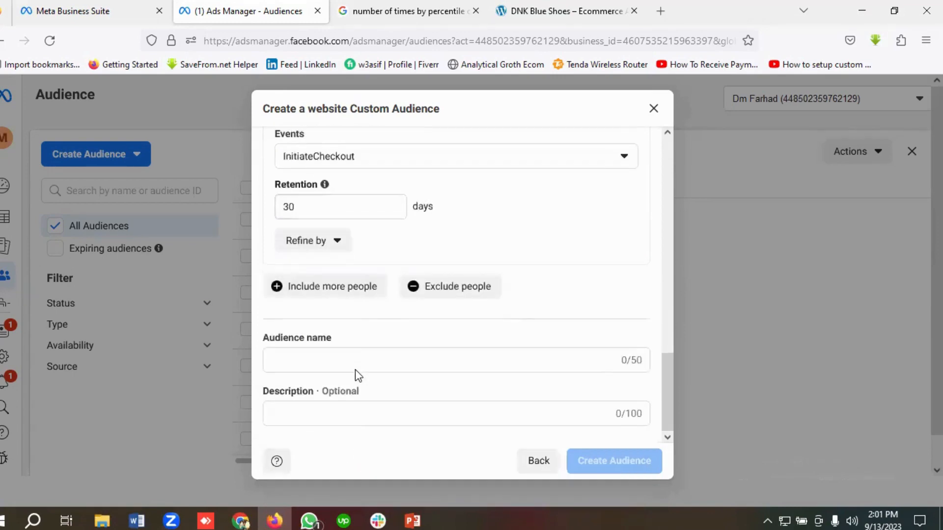
click(434, 287)
scroll(434, 288, down, 1)
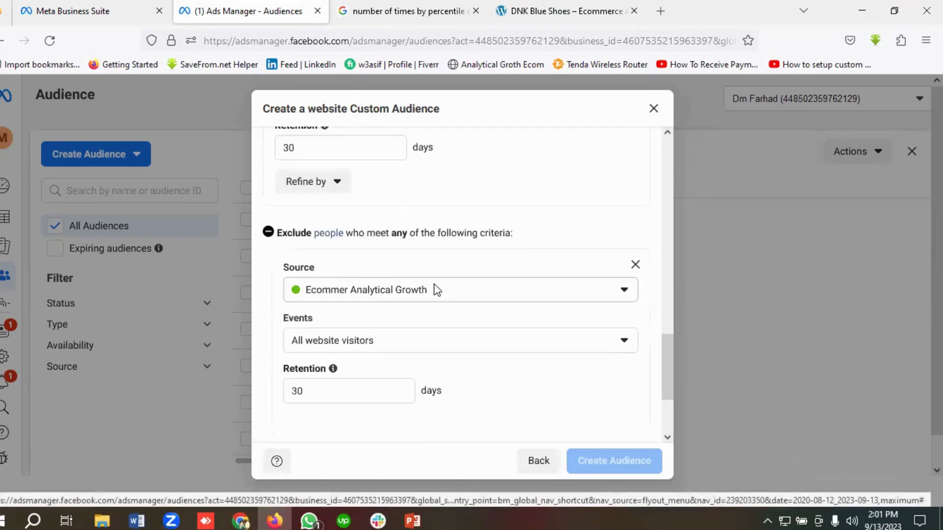
click(373, 340)
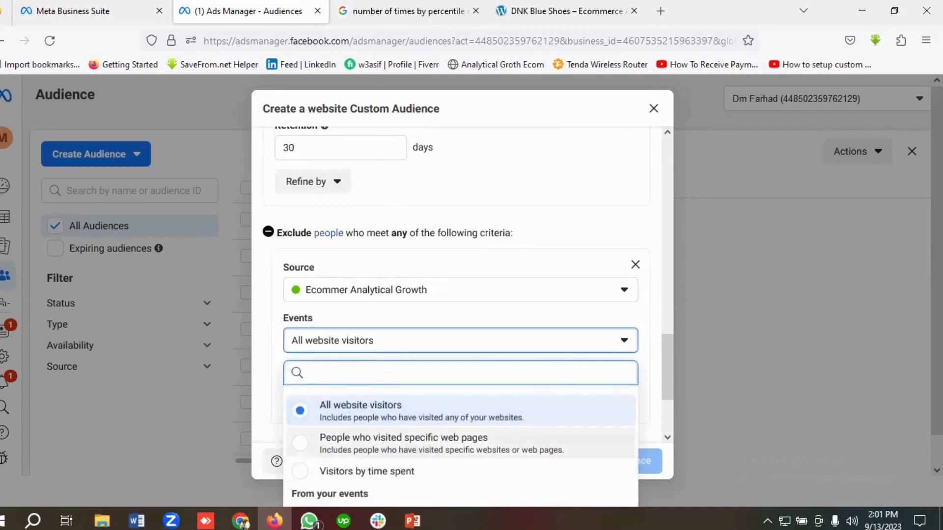
click(926, 40)
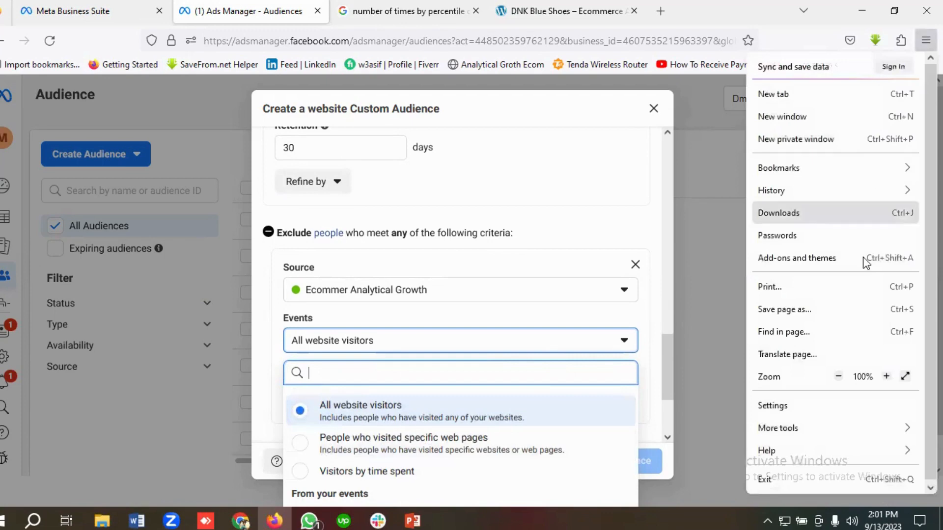
click(838, 376)
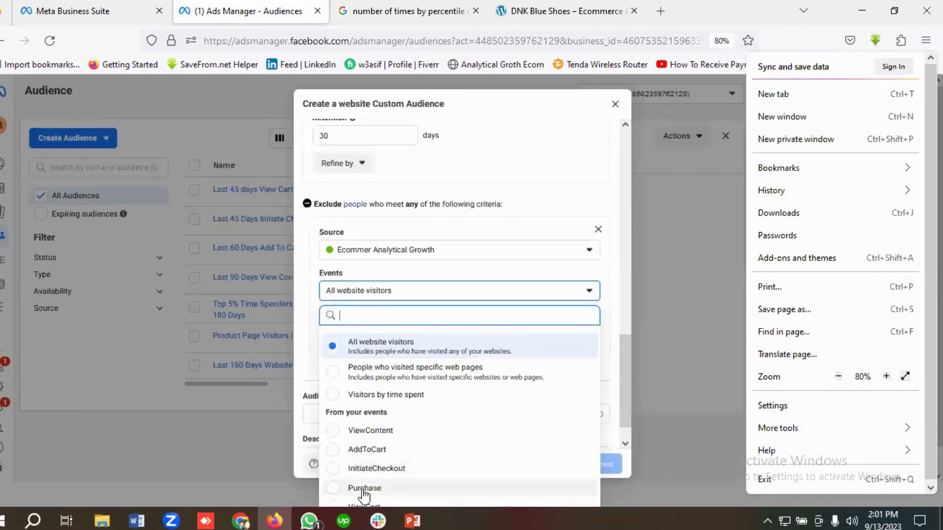
click(364, 488)
scroll(399, 390, up, 2)
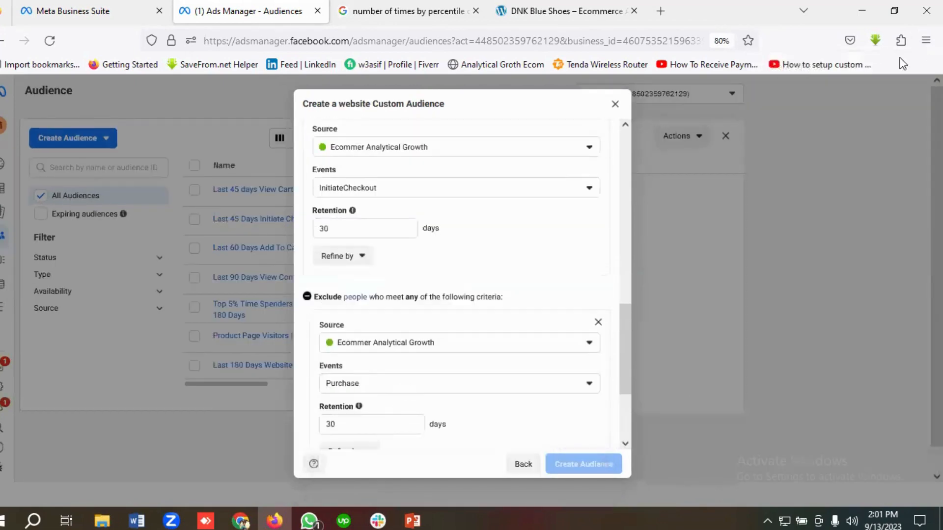
click(926, 40)
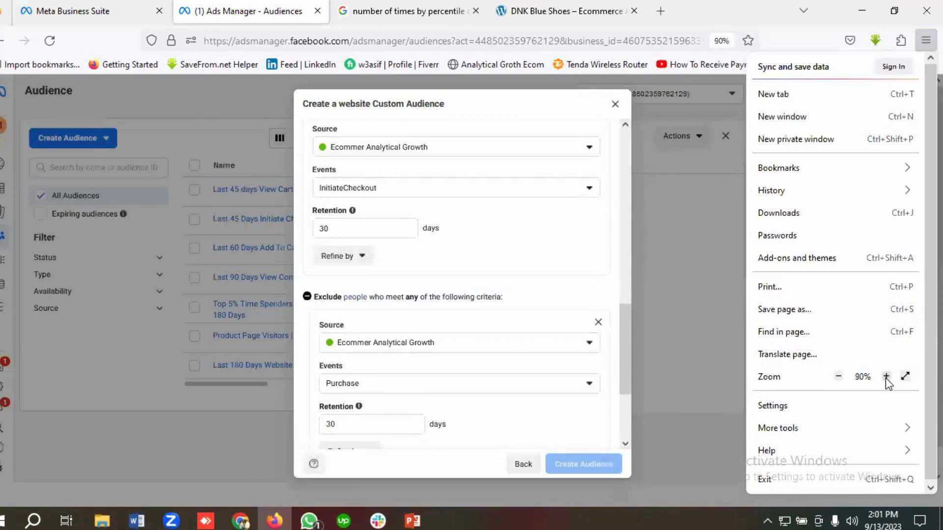
click(886, 377)
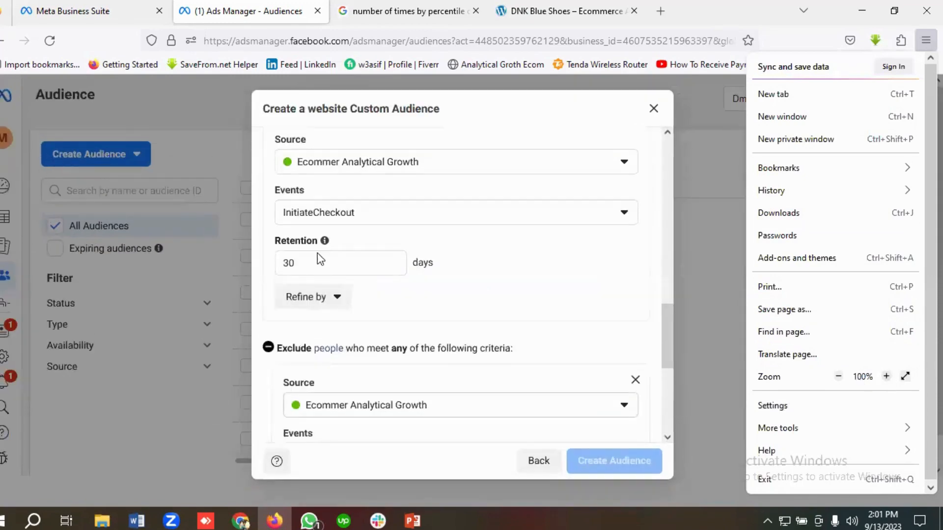
Step: Review the events and retention of all the include criteria and the exclude criterion in the audience
scroll(415, 403, up, 10)
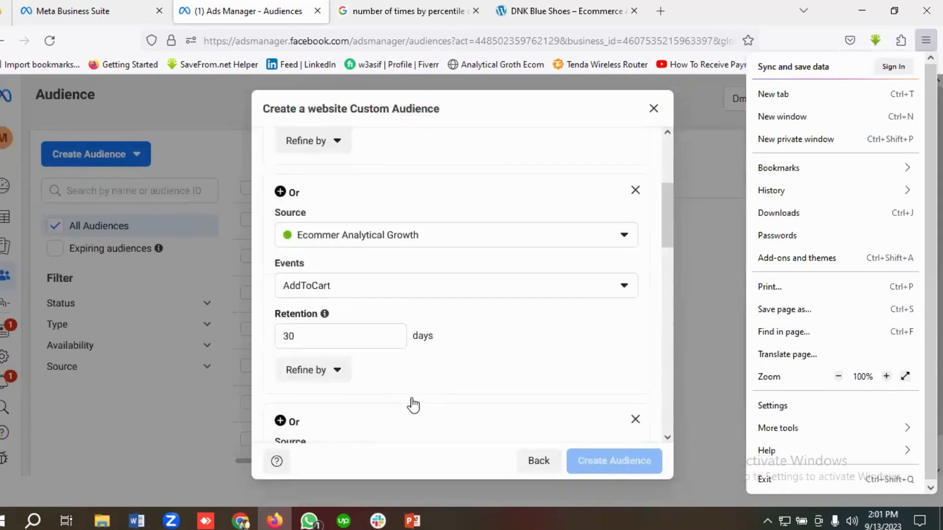
scroll(413, 405, up, 5)
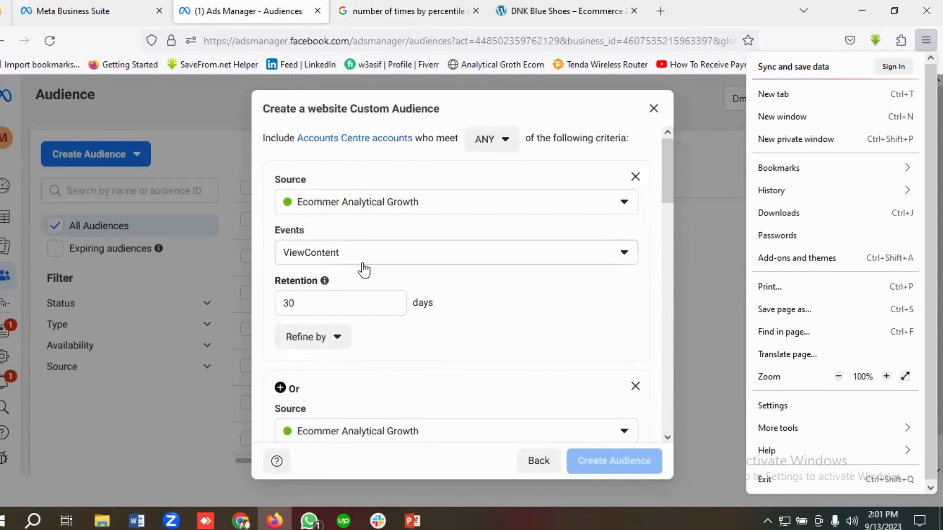
scroll(373, 272, down, 5)
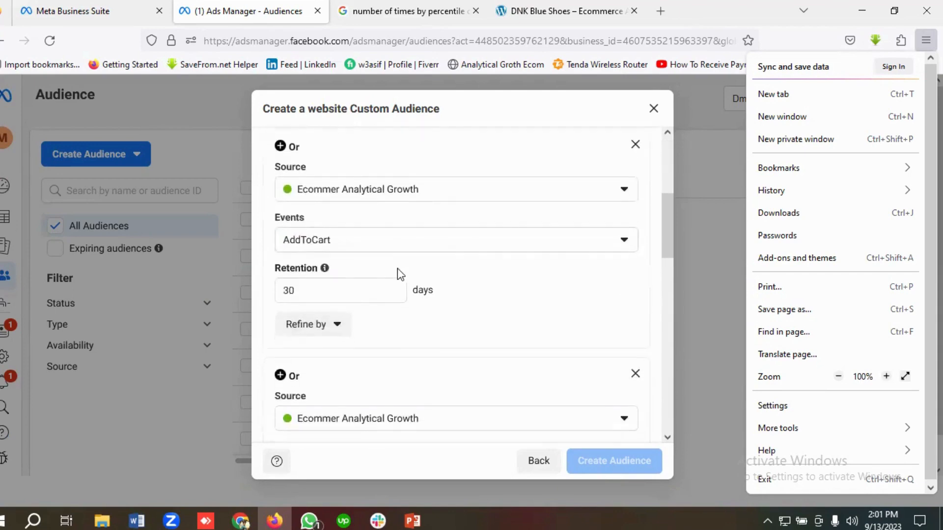
scroll(388, 270, down, 3)
scroll(364, 270, down, 2)
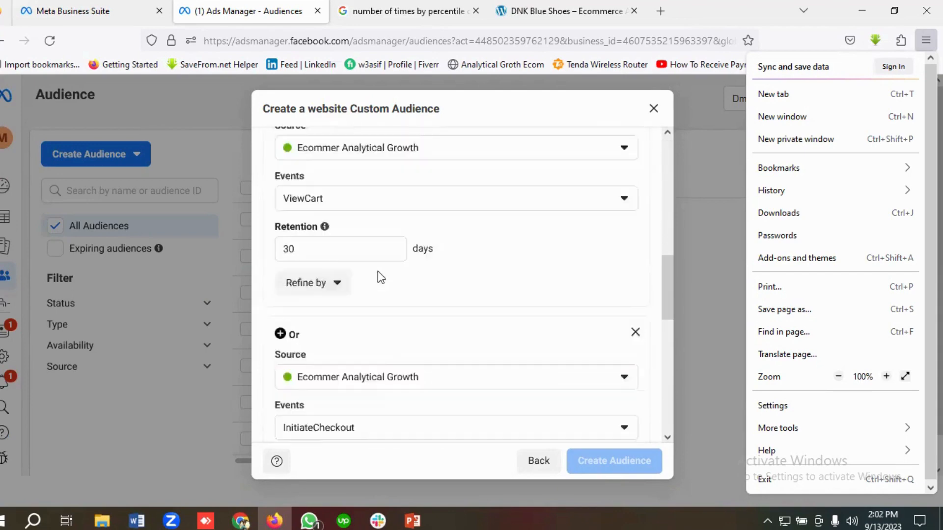
scroll(402, 241, down, 3)
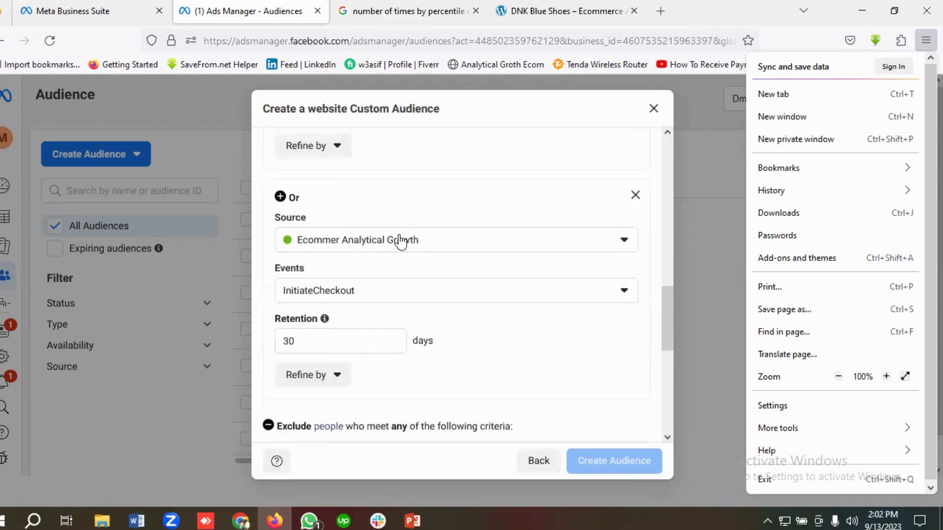
scroll(457, 259, down, 2)
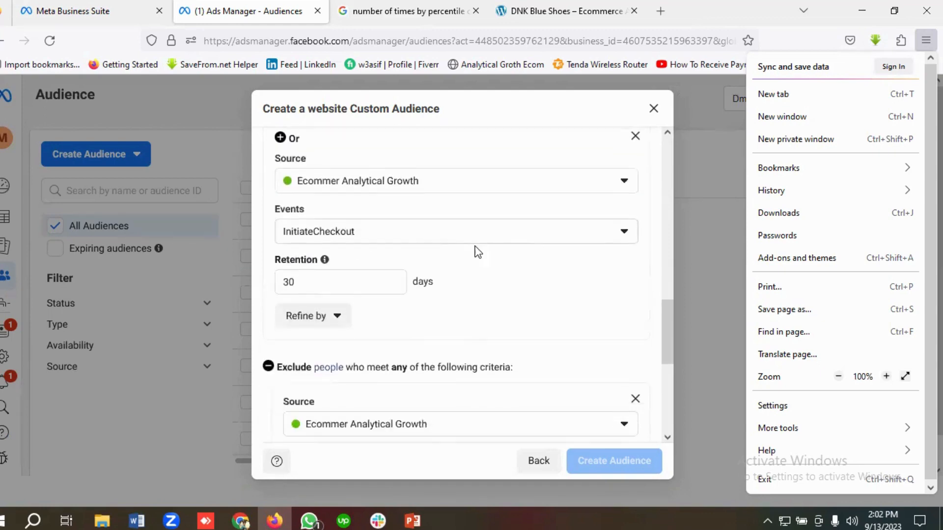
scroll(389, 229, down, 4)
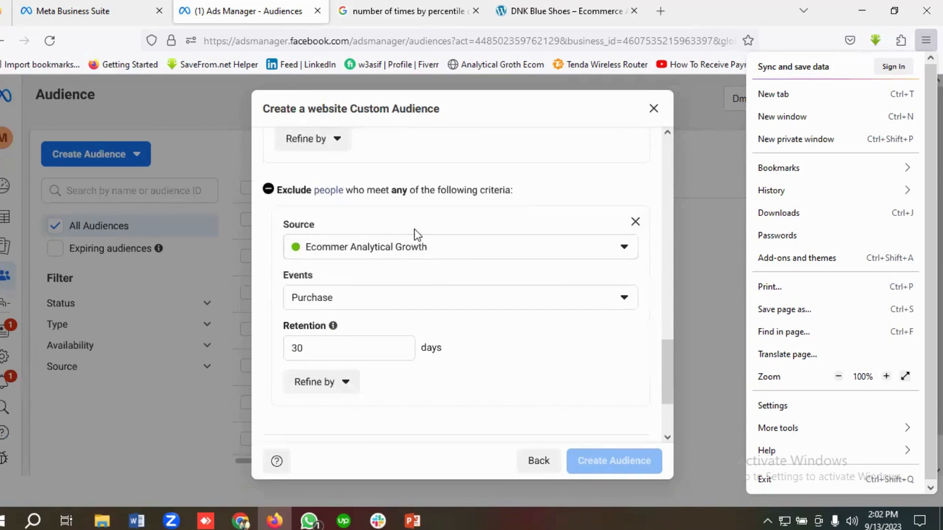
scroll(415, 235, down, 2)
scroll(415, 236, up, 3)
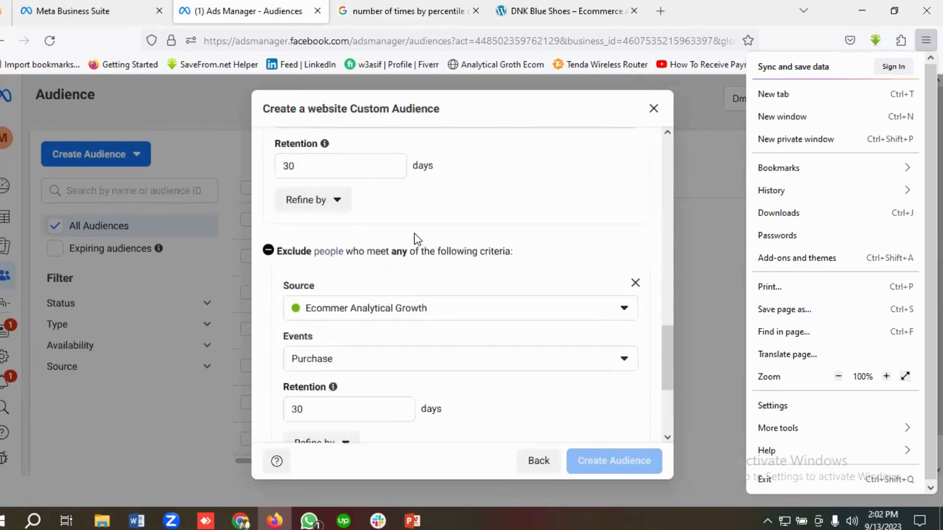
scroll(414, 238, down, 1)
scroll(429, 263, down, 1)
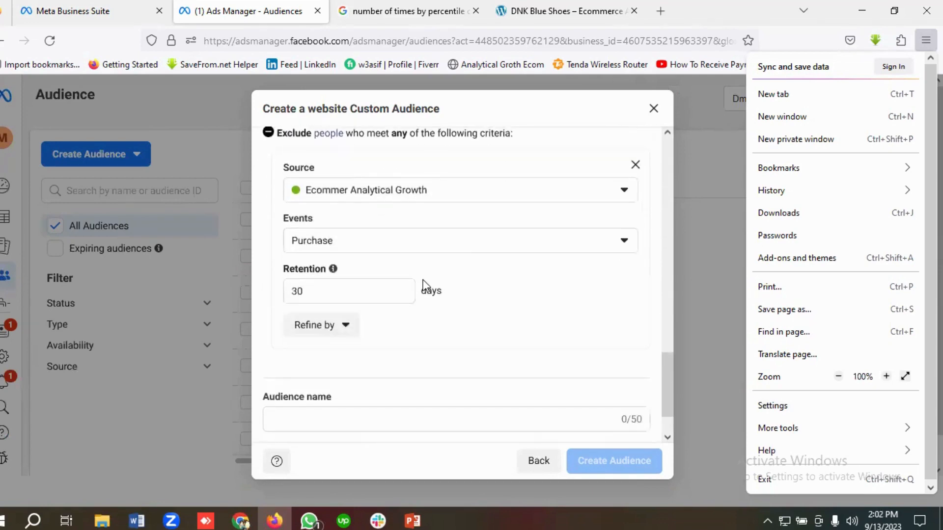
scroll(422, 285, up, 6)
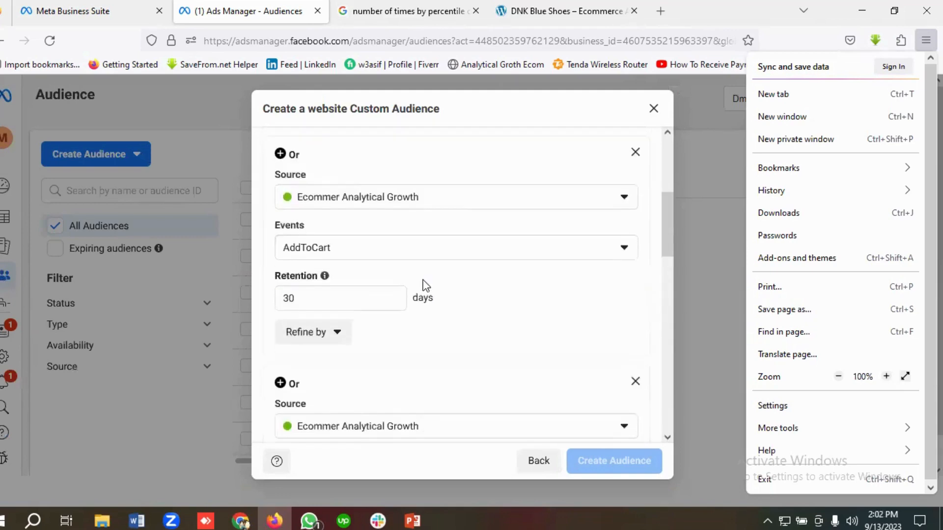
scroll(423, 285, down, 5)
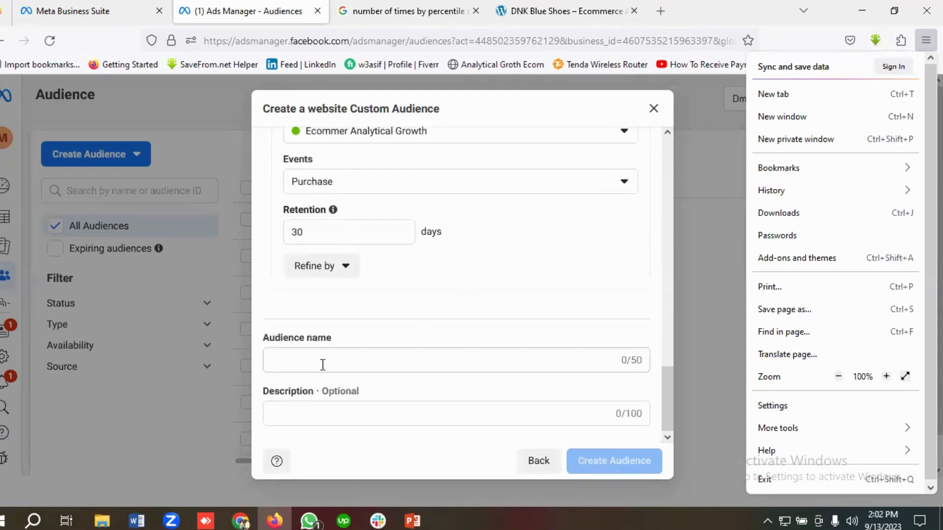
click(323, 365)
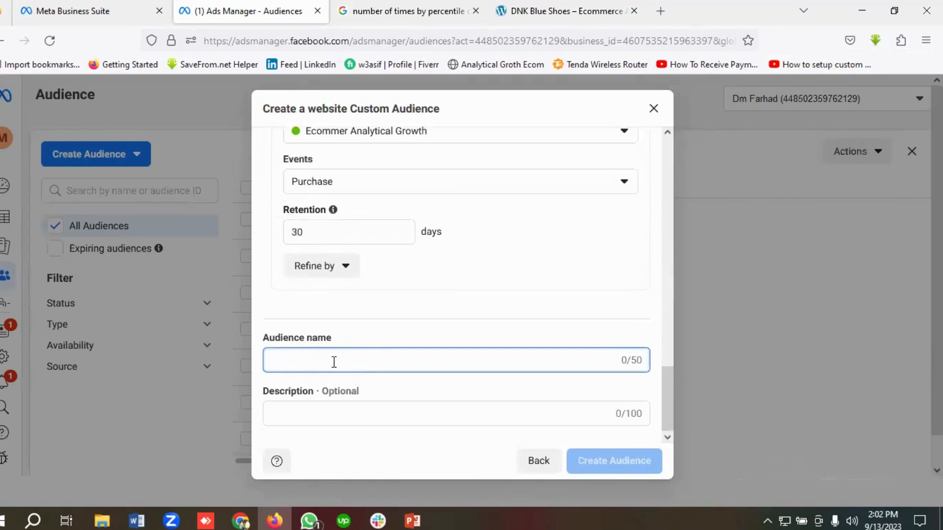
text(Pe)
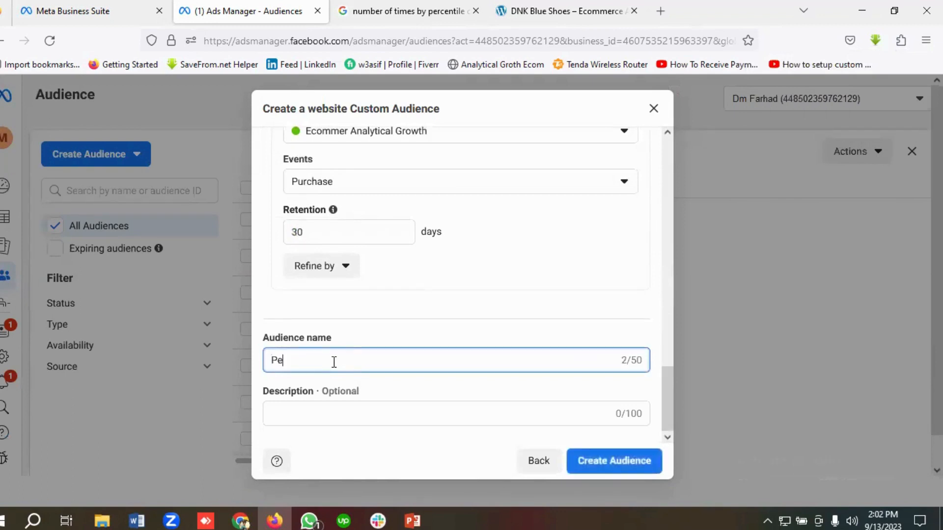
text(ople Who view the product added)
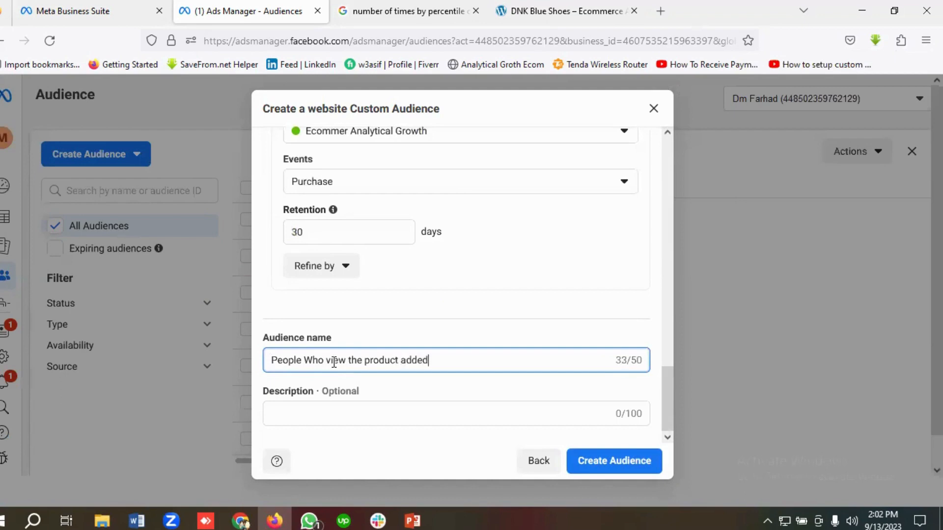
text(e cart view)
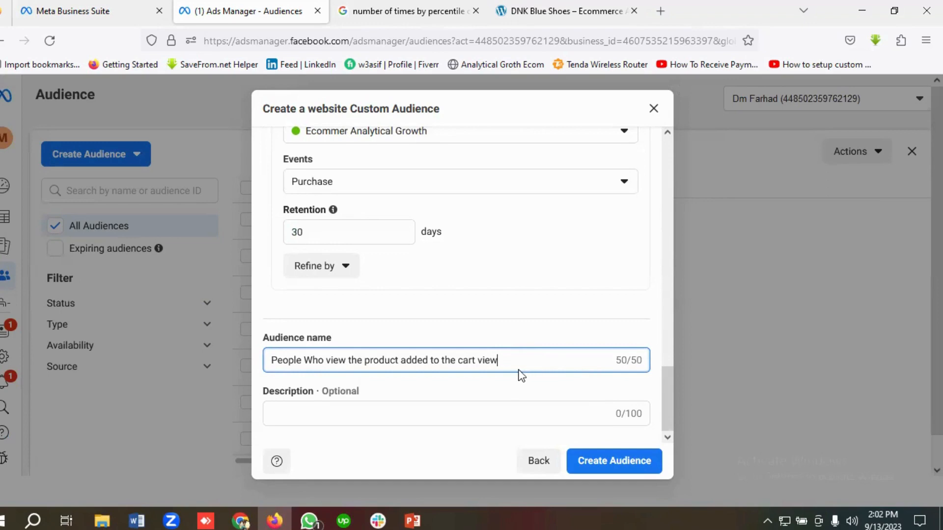
key(BackSpace)
key(BackSpace)
key(BackSpace)
key(BackSpace)
key(BackSpace)
key(BackSpace)
text(cart but)
key(BackSpace)
key(BackSpace)
key(BackSpace)
key(BackSpace)
key(BackSpace)
key(BackSpace)
key(BackSpace)
key(BackSpace)
key(BackSpace)
key(BackSpace)
key(BackSpace)
key(BackSpace)
key(BackSpace)
key(BackSpace)
key(BackSpace)
key(BackSpace)
key(BackSpace)
key(BackSpace)
key(BackSpace)
key(BackSpace)
key(BackSpace)
key(BackSpace)
key(BackSpace)
key(BackSpace)
key(BackSpace)
key(BackSpace)
key(BackSpace)
key(BackSpace)
key(BackSpace)
key(BackSpace)
key(BackSpace)
key(BackSpace)
key(BackSpace)
key(BackSpace)
key(BackSpace)
key(BackSpace)
key(BackSpace)
key(BackSpace)
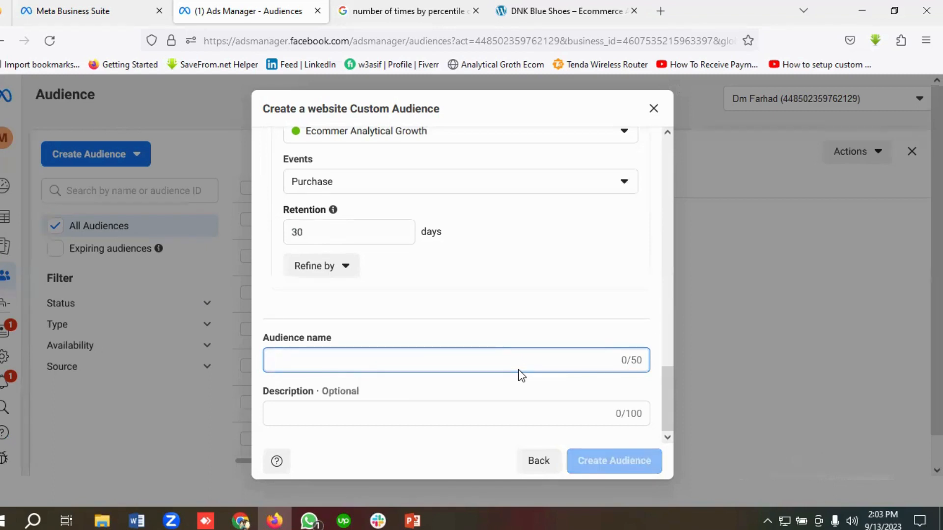
Step: Name the audience "View Content , Add to Cart View Cart but not purch" and create it, closing the completion dialog
text(View)
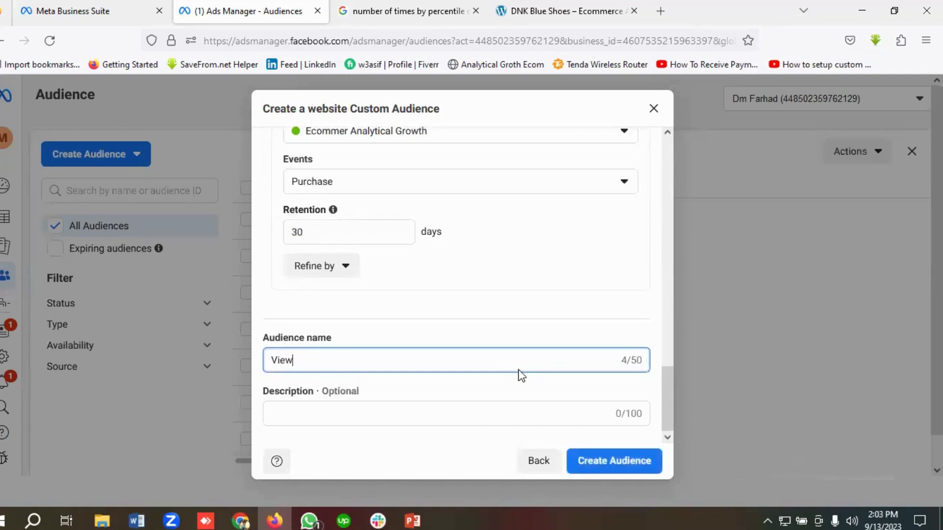
text( Content , Add to Cart )
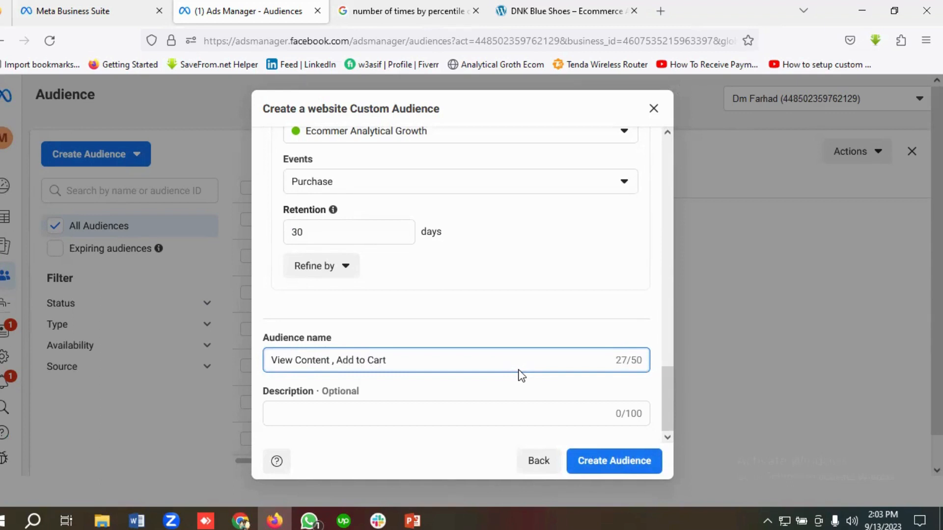
text(View Cart but not purch)
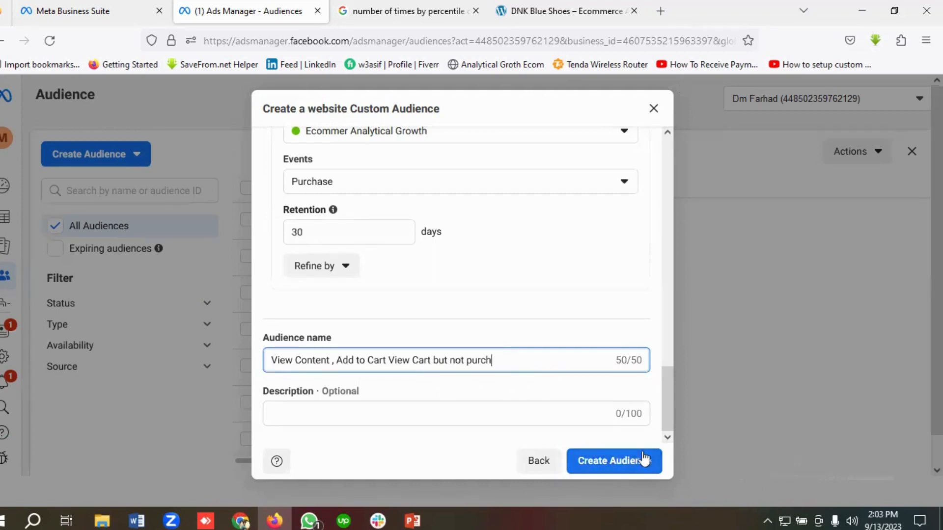
click(621, 473)
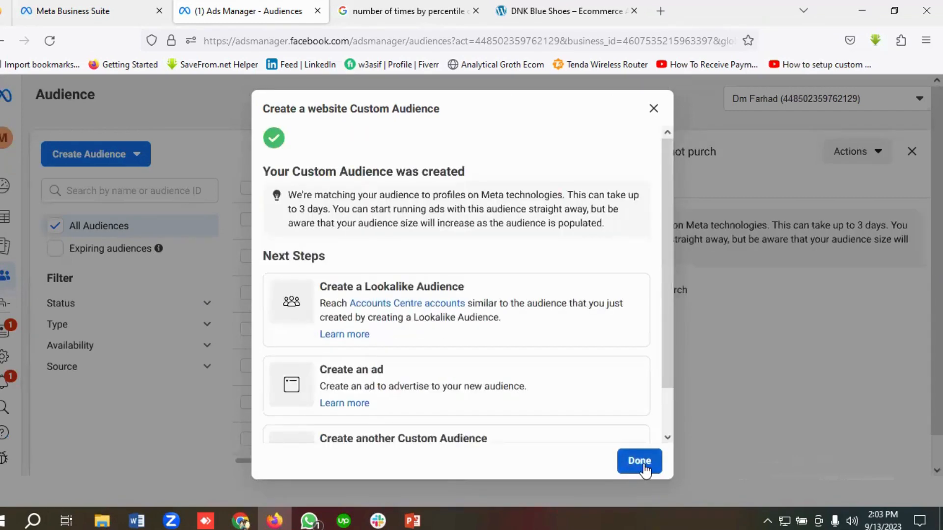
click(638, 461)
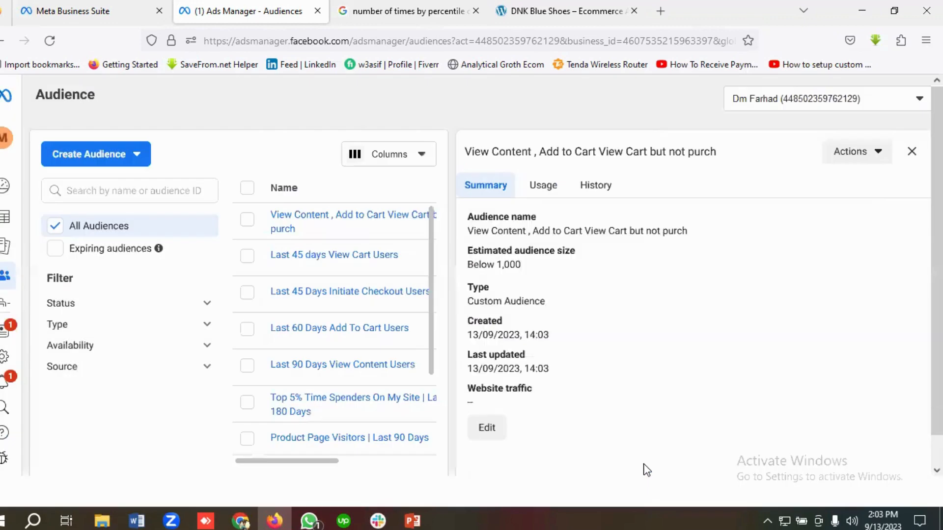
Step: Start a new custom audience with Website as its source and set its event to Purchase
click(125, 158)
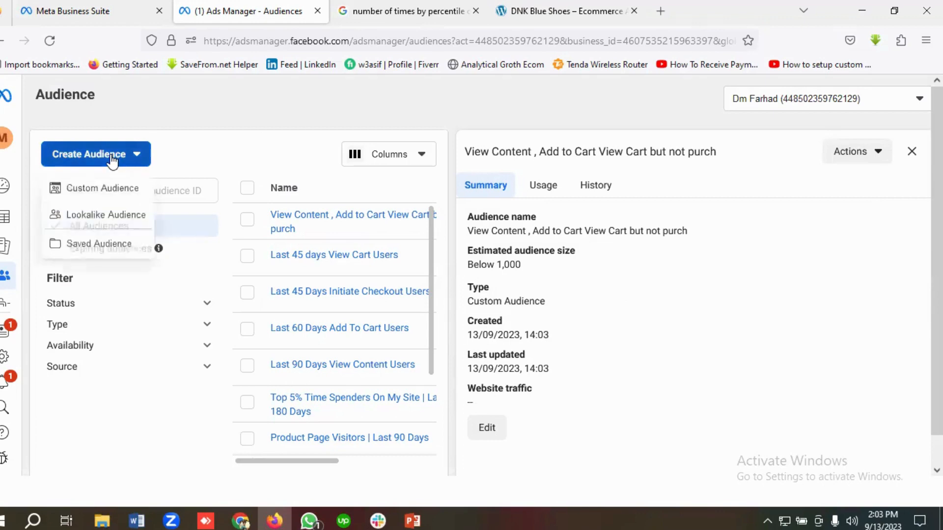
click(93, 192)
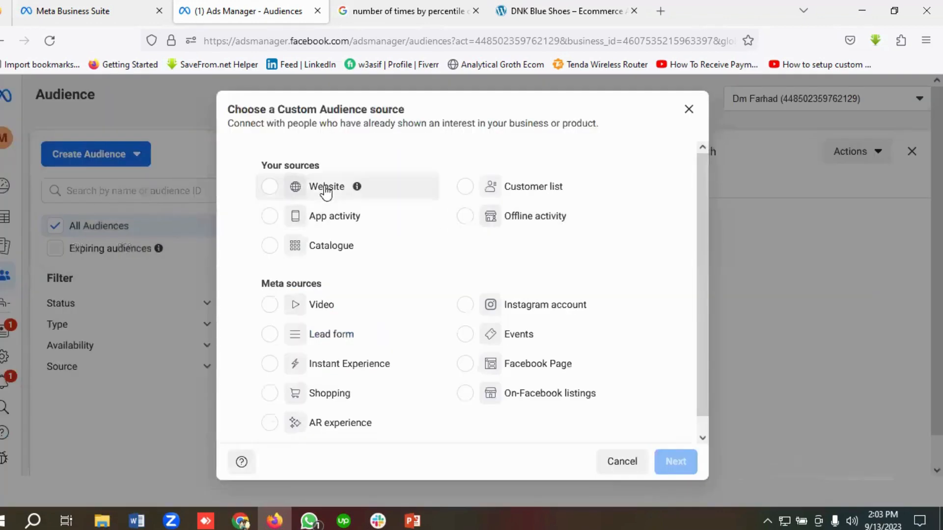
click(350, 191)
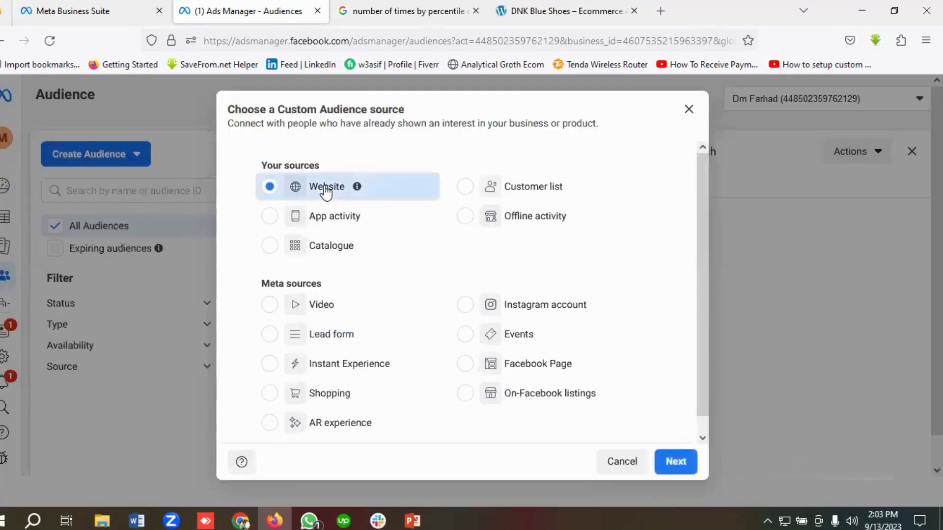
click(679, 458)
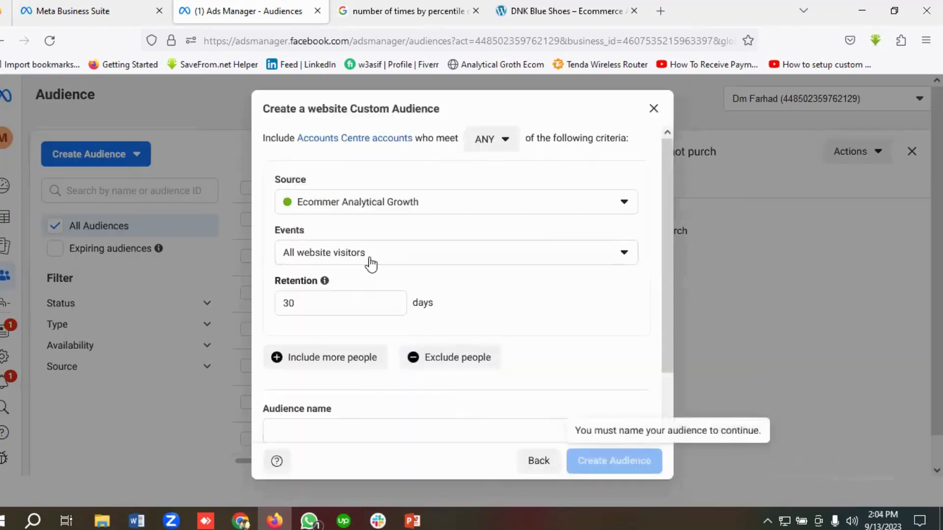
click(371, 262)
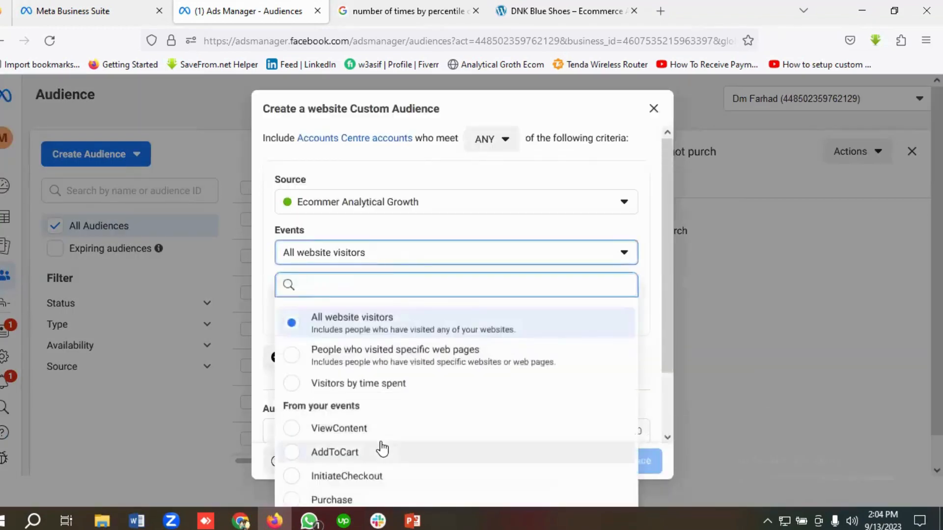
click(332, 500)
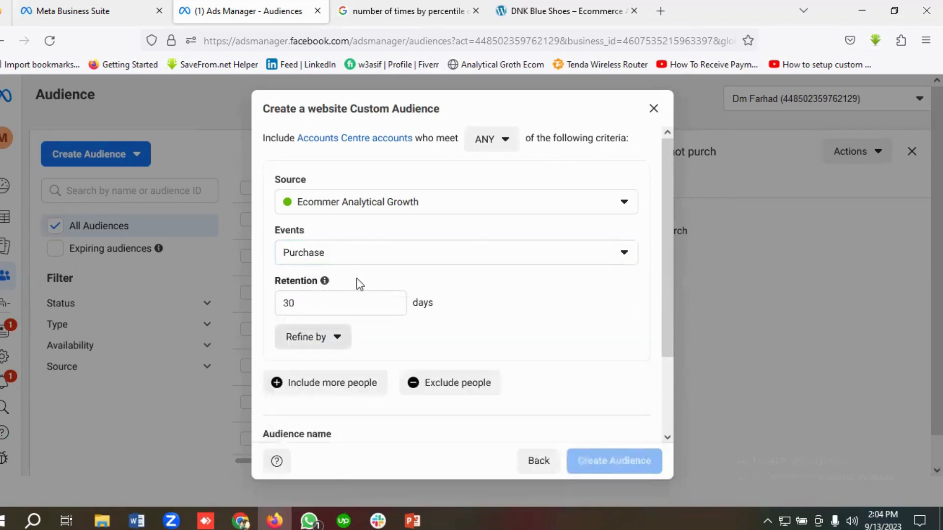
Step: Refine the Purchase criterion by URL/Parameter so that the URL contains "/thank you"
click(339, 333)
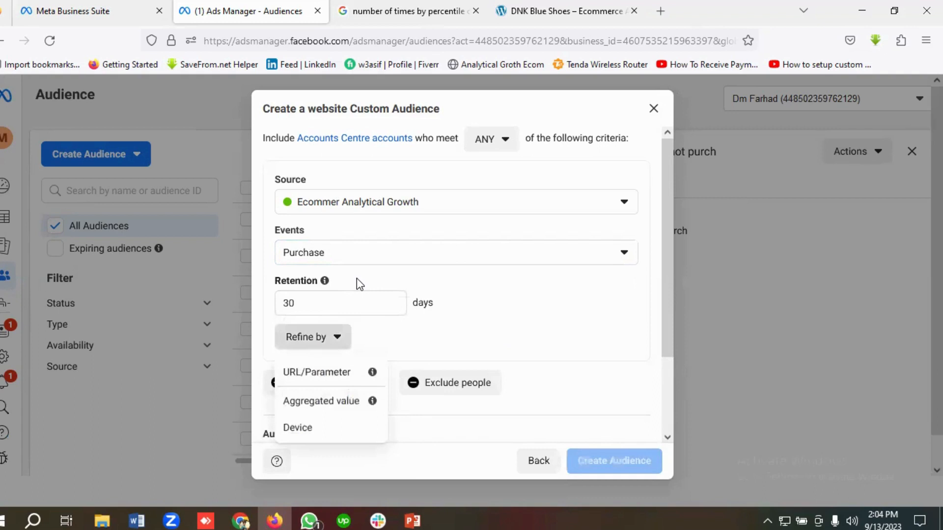
click(330, 374)
scroll(349, 362, down, 2)
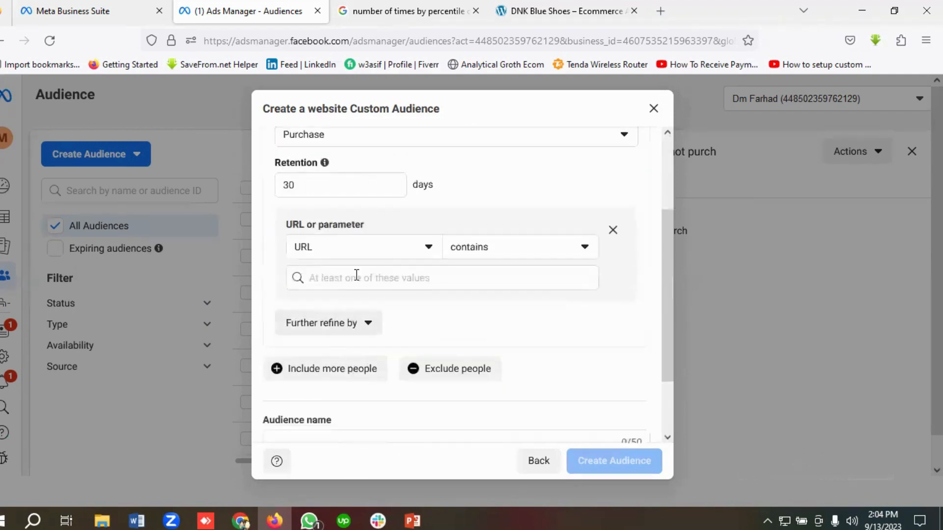
scroll(360, 236, up, 1)
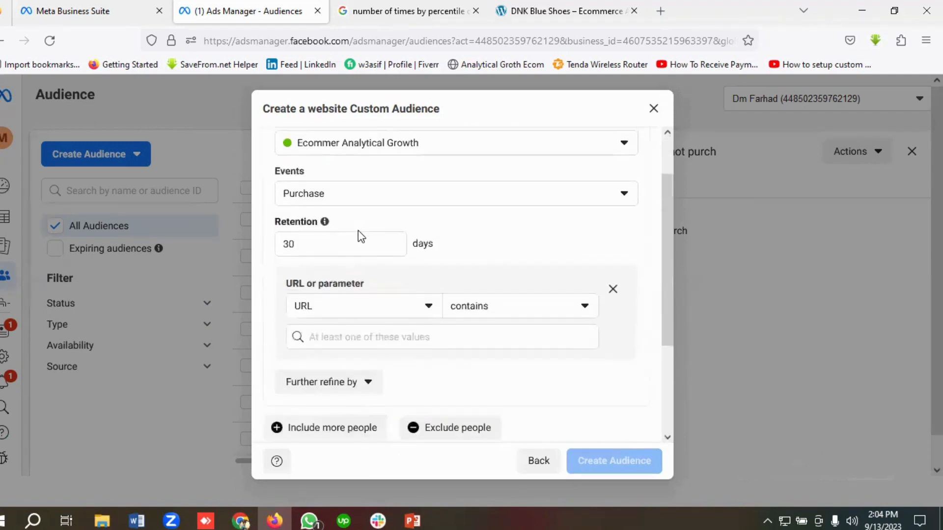
scroll(373, 235, up, 1)
scroll(378, 216, down, 1)
scroll(363, 221, down, 1)
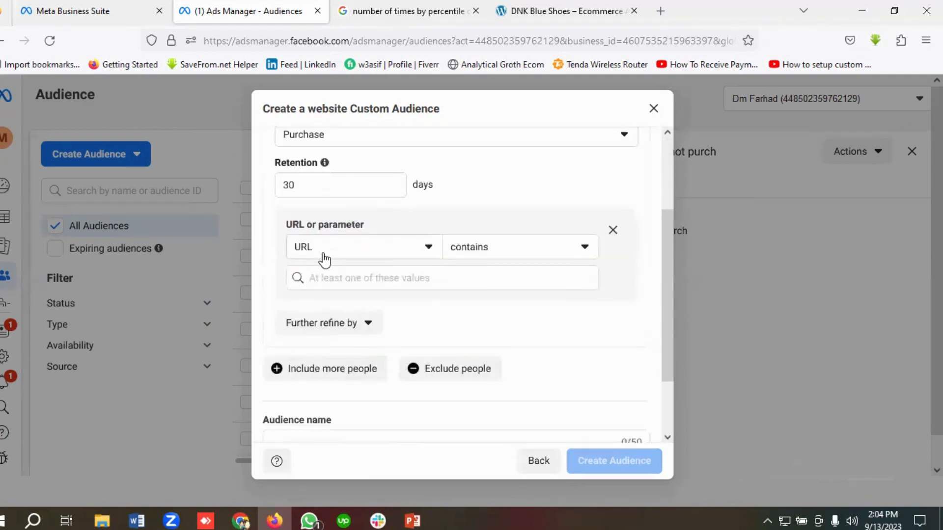
click(371, 281)
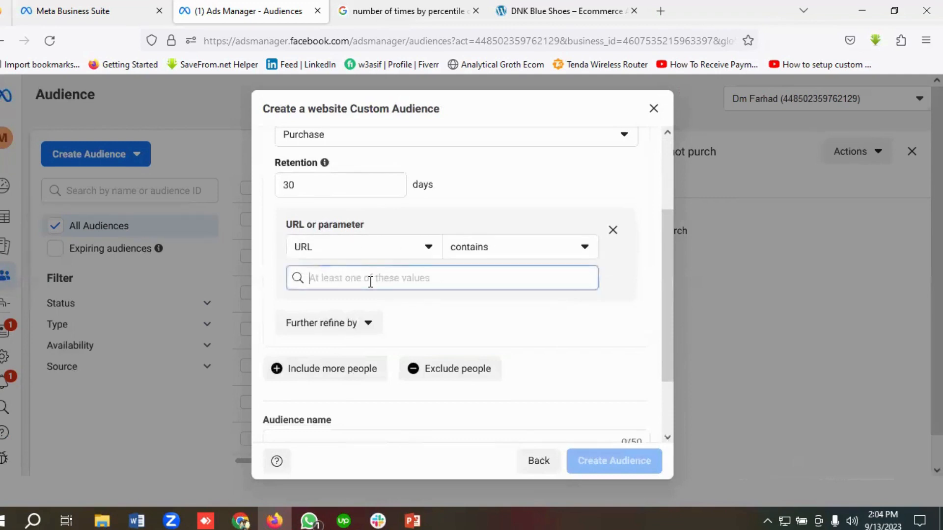
text(/thank)
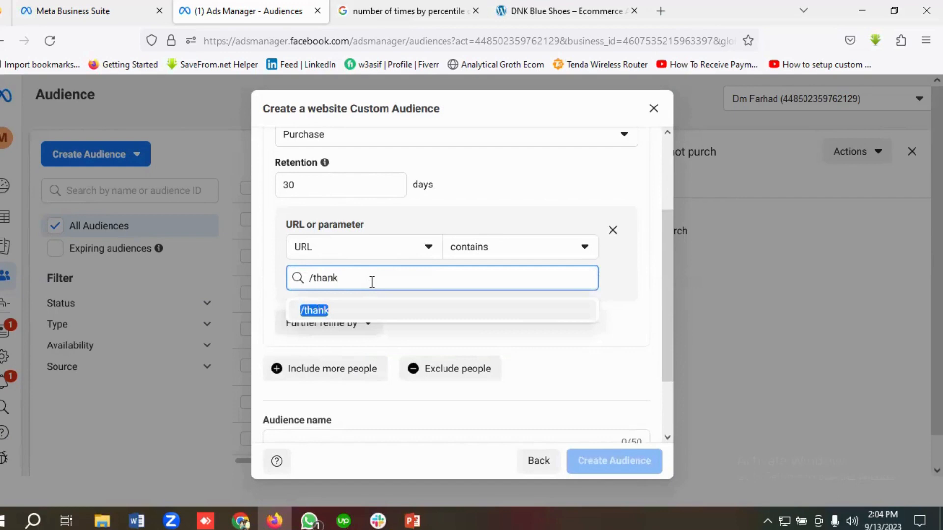
text( you)
key(Return)
scroll(357, 290, up, 3)
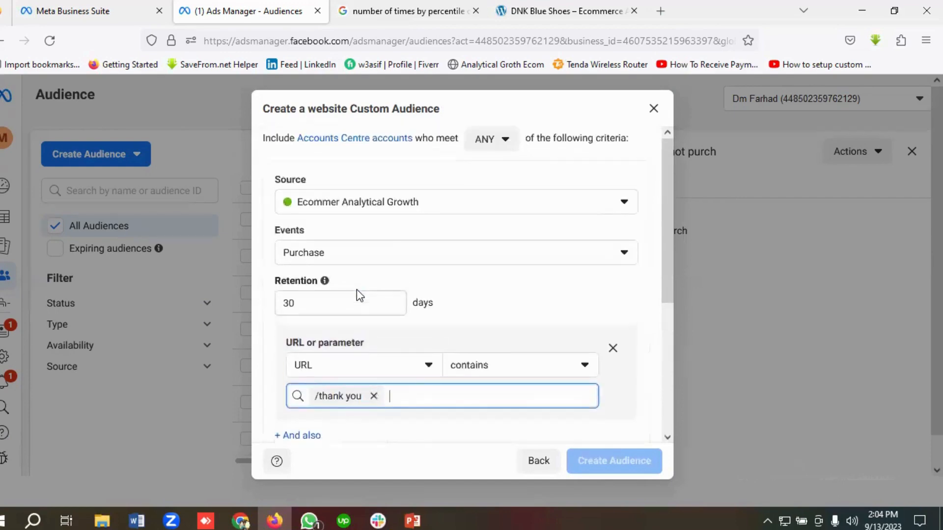
scroll(373, 295, down, 1)
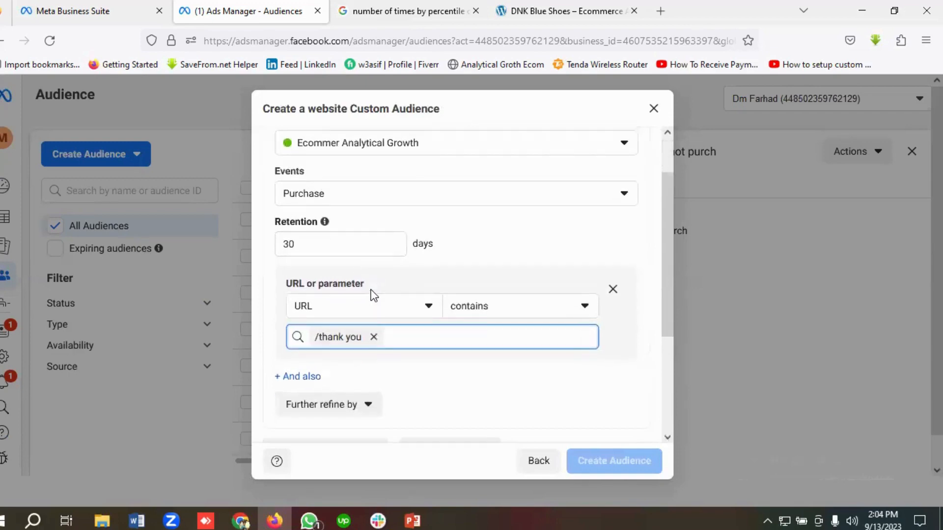
scroll(373, 295, down, 1)
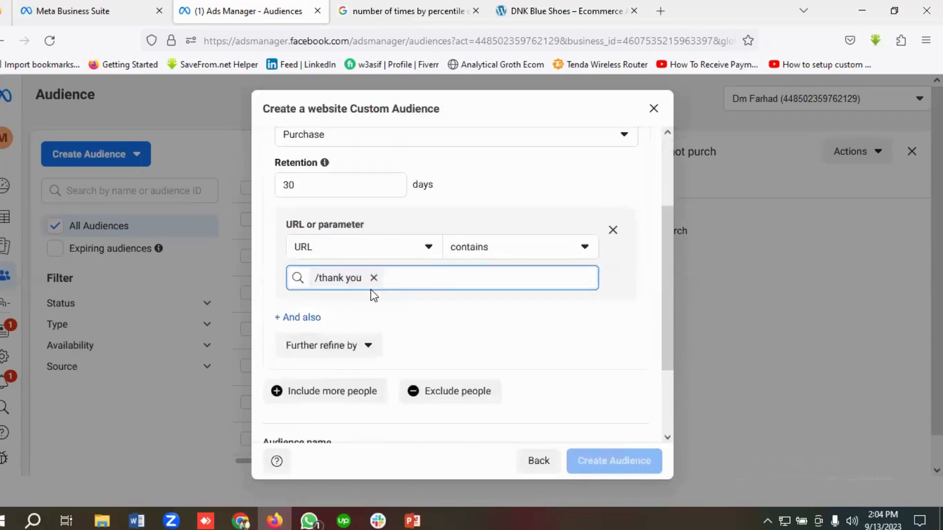
scroll(305, 228, down, 1)
scroll(401, 247, up, 1)
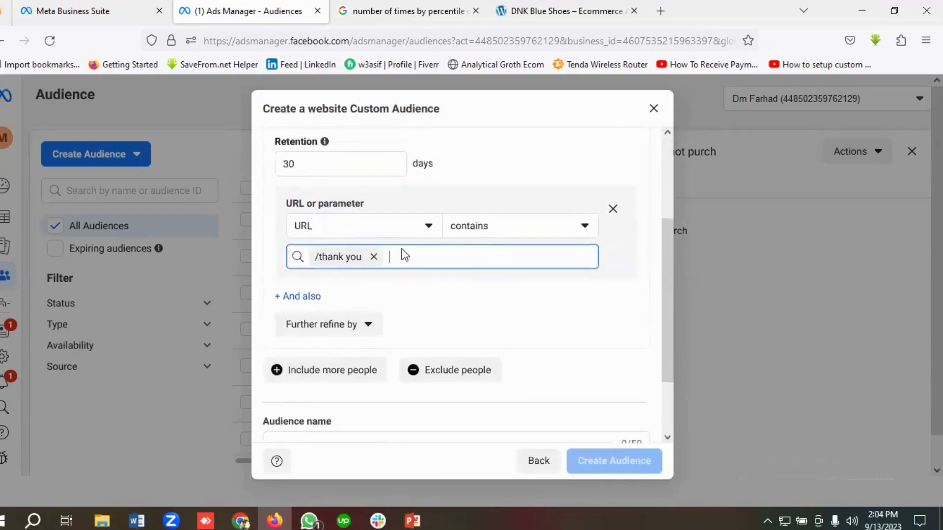
Step: Name the audience "Thank You Page Users" and create it, closing the completion dialog
scroll(401, 247, down, 2)
click(329, 369)
click(325, 360)
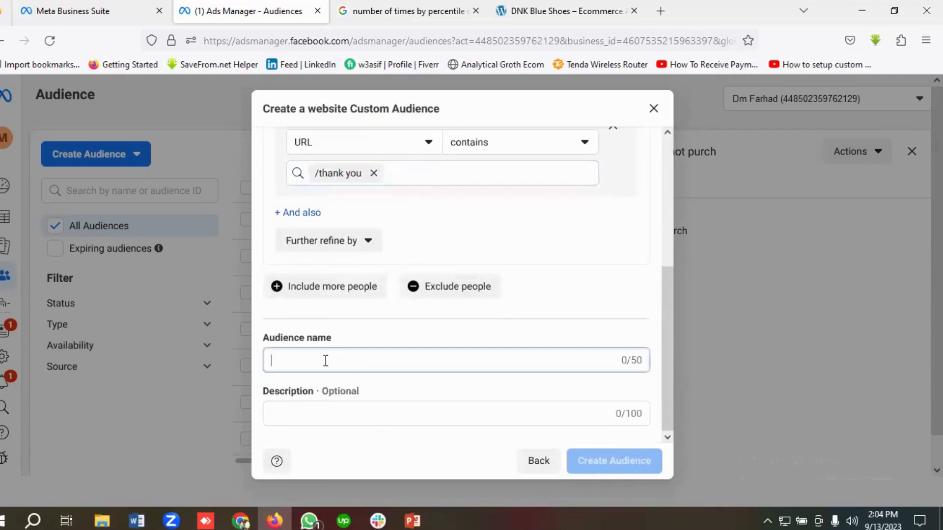
text(Than)
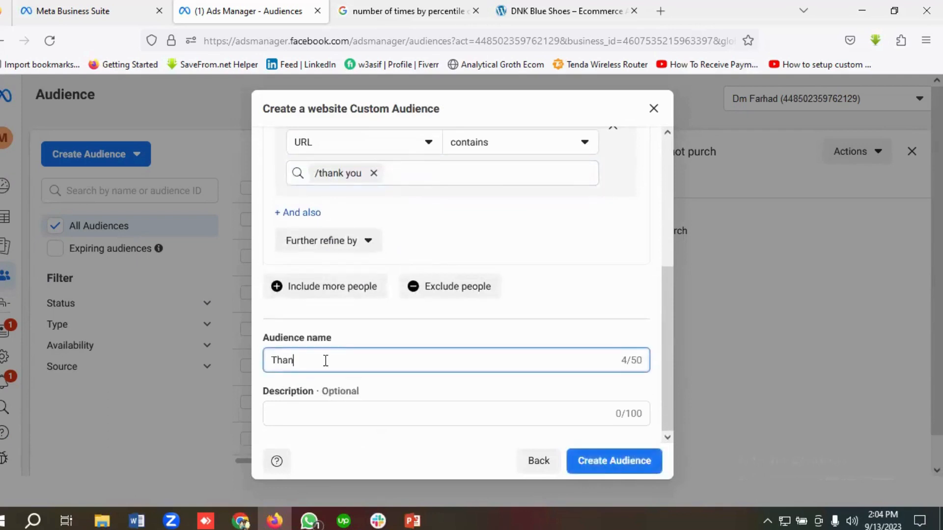
text(k You Page Users)
click(593, 471)
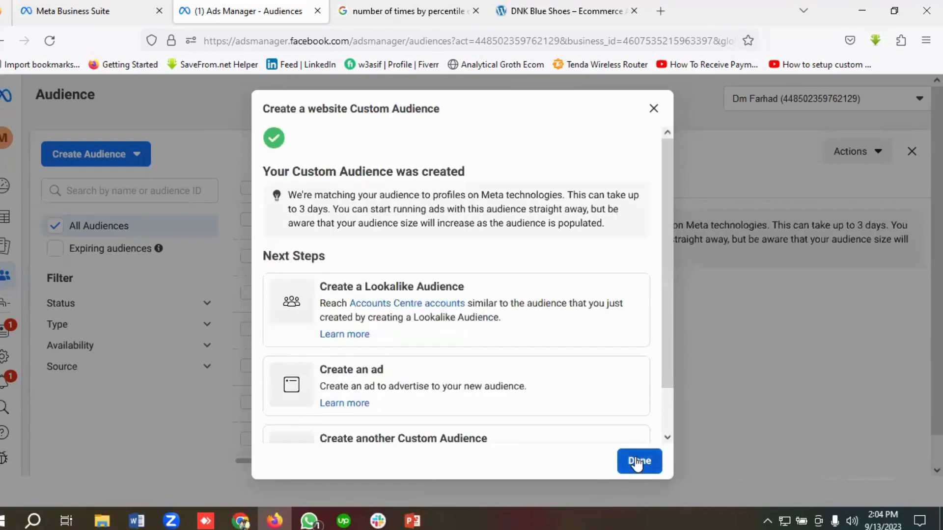
click(637, 463)
Step: Start another custom audience with Website as its source and choose Purchase as its event
click(100, 155)
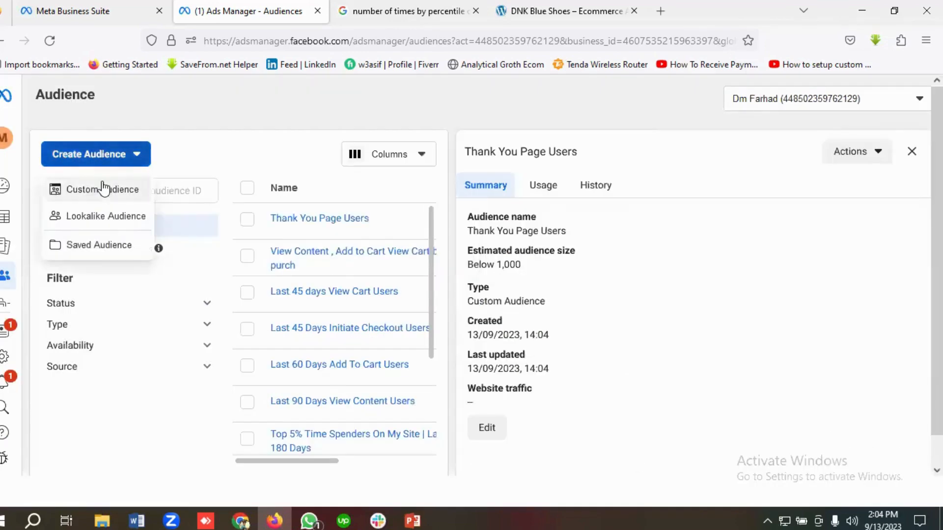
click(102, 188)
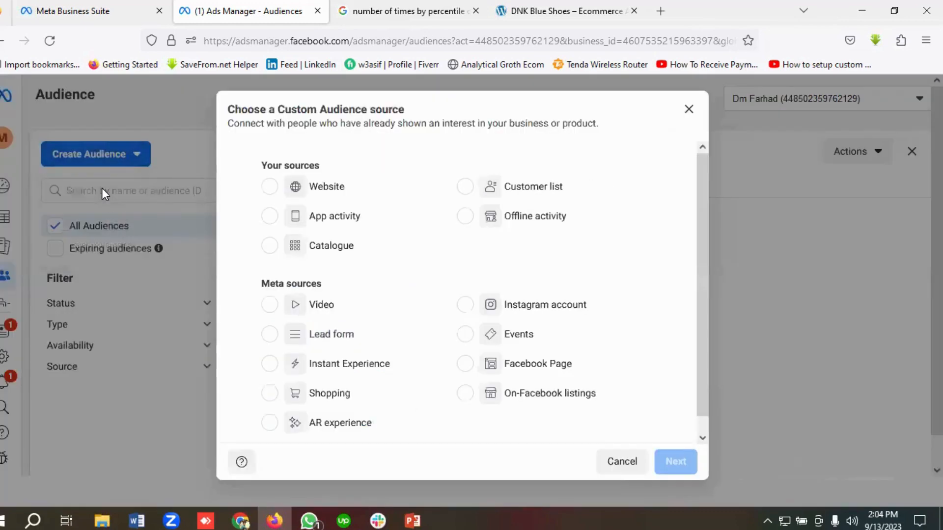
click(305, 189)
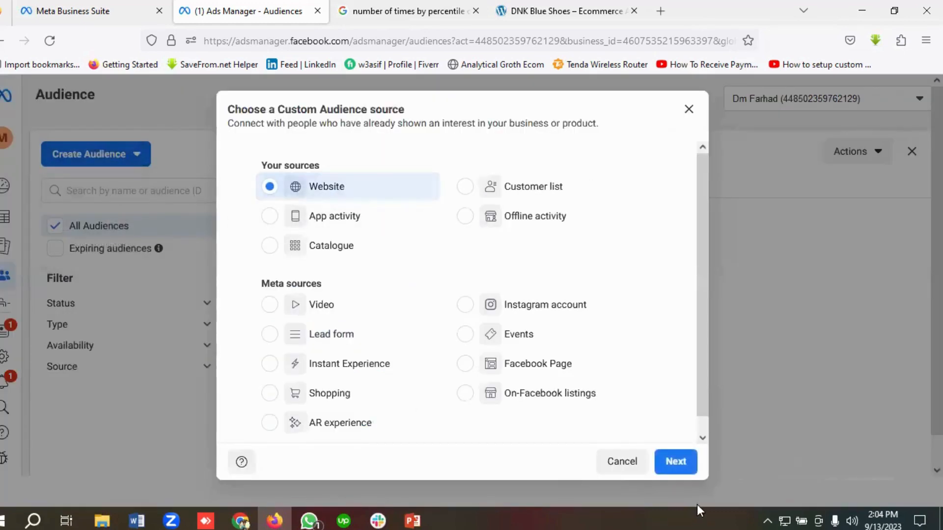
click(682, 460)
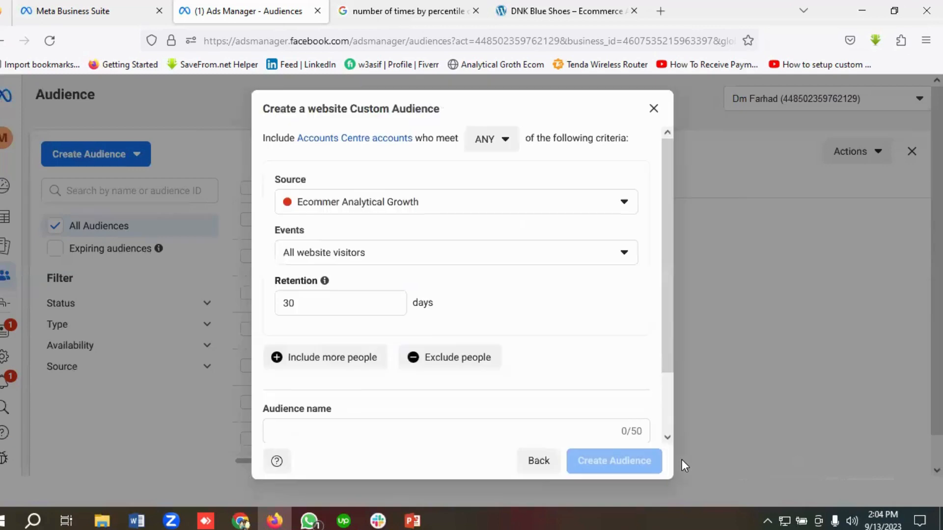
click(338, 261)
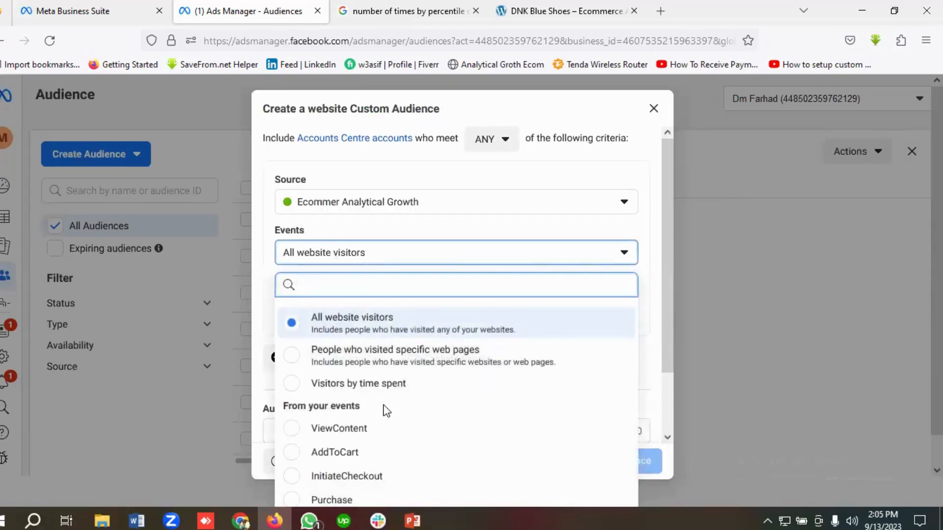
click(343, 499)
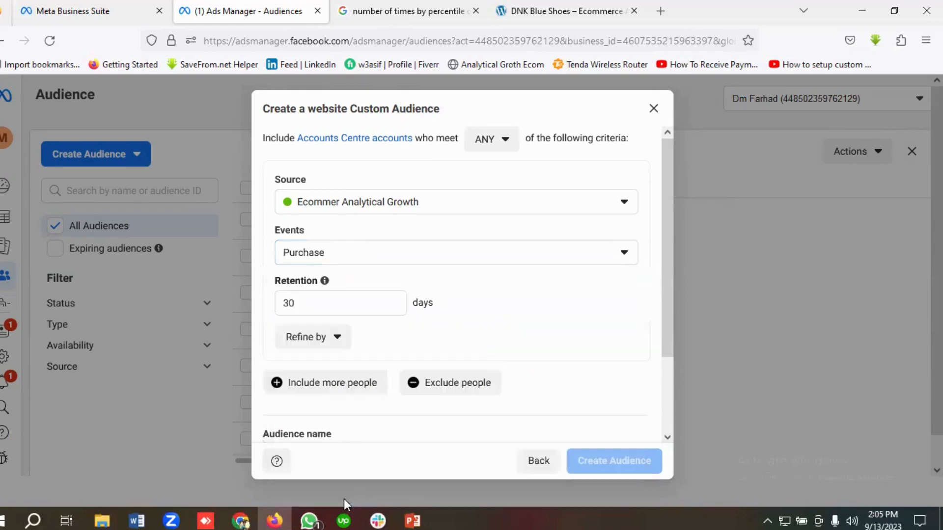
Step: Refine the Purchase criterion by aggregated value, with Frequency greater than or equal to 2
click(346, 355)
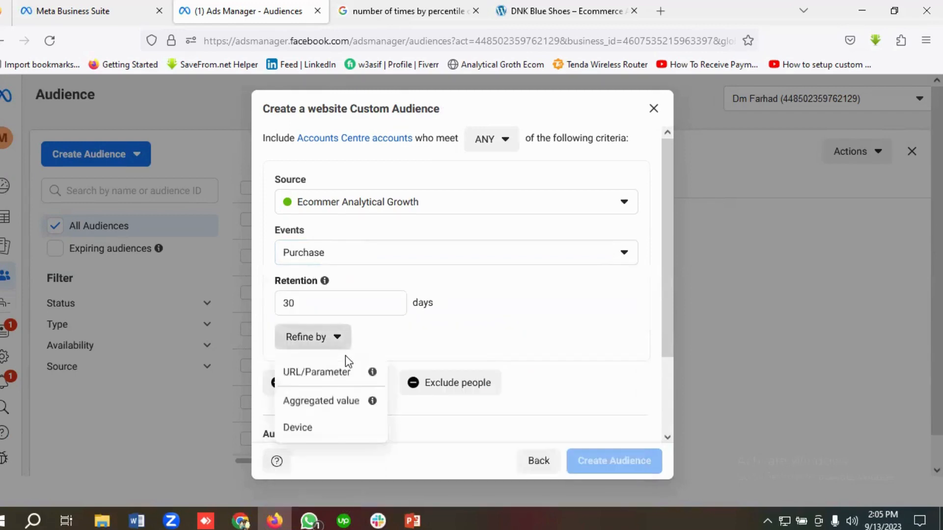
click(349, 407)
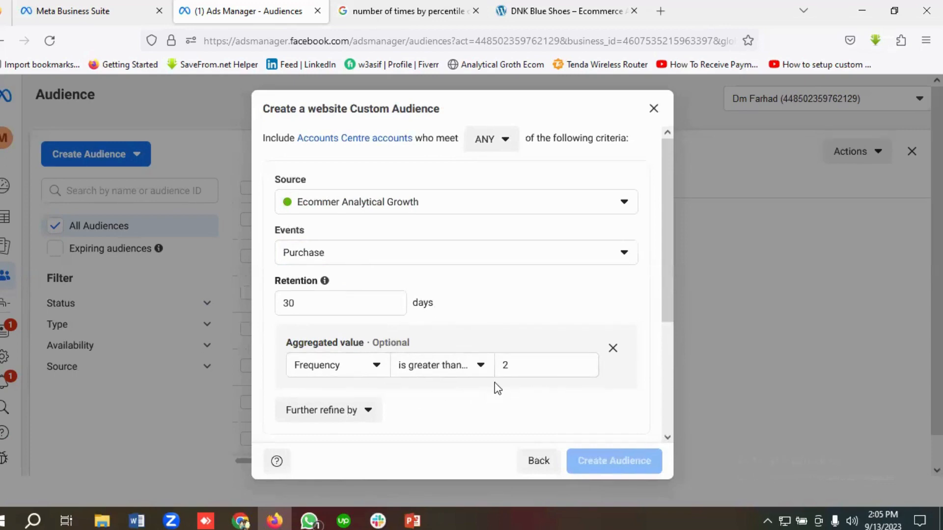
click(442, 373)
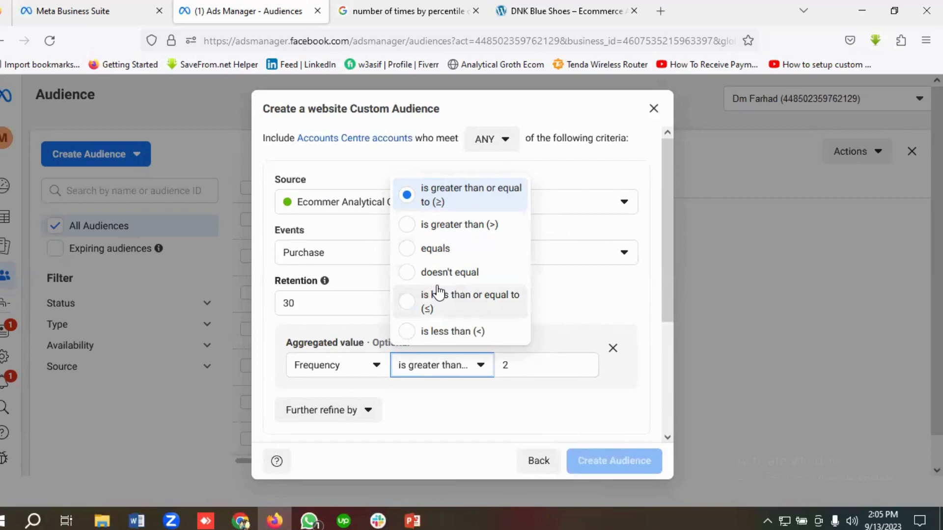
click(525, 368)
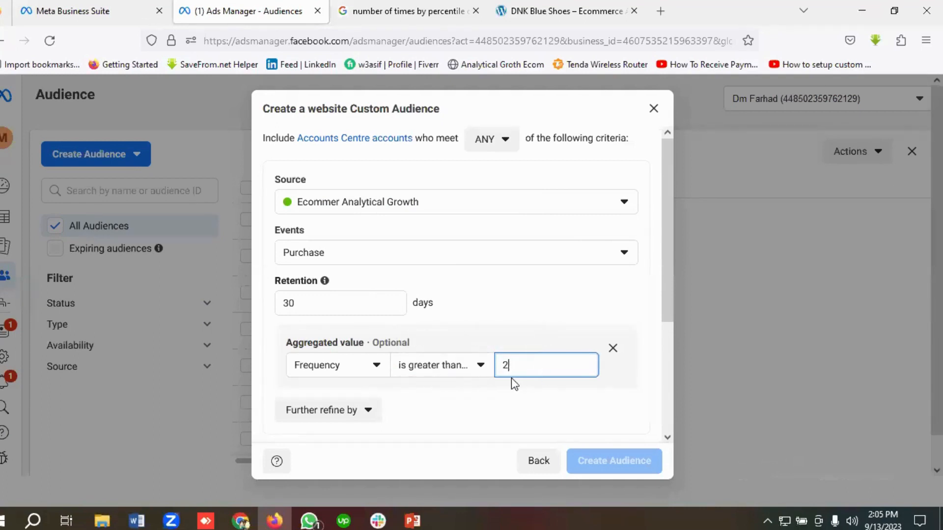
Step: Name the audience "2 Times Purchasers" and create it, closing the completion dialog
scroll(413, 397, down, 1)
scroll(414, 397, down, 3)
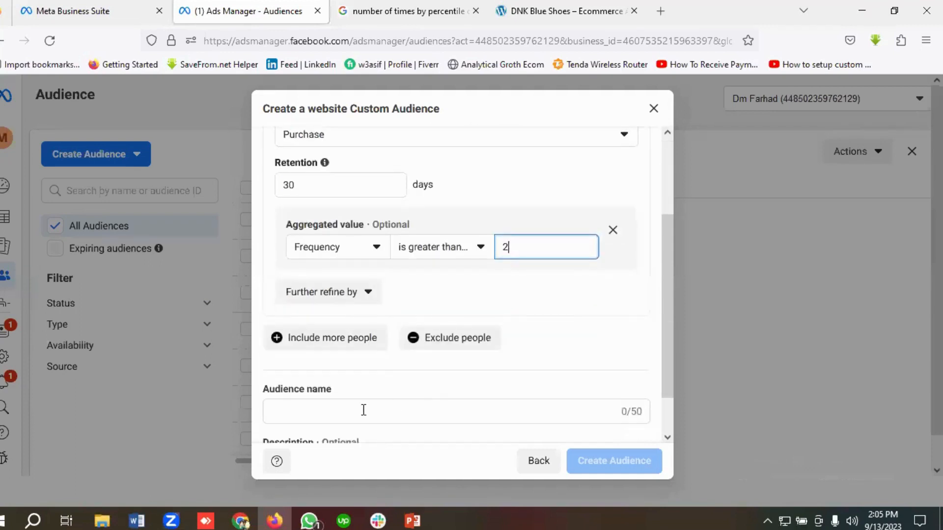
click(338, 415)
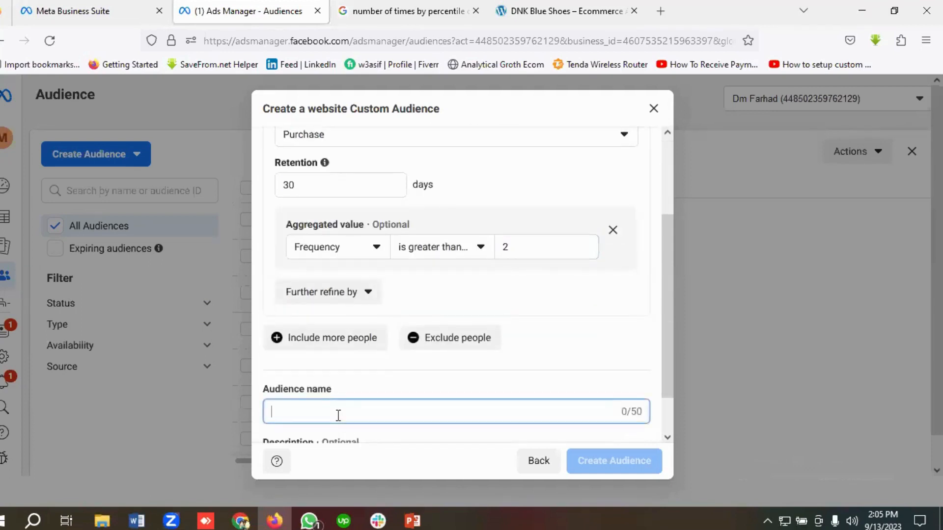
text(2 Time)
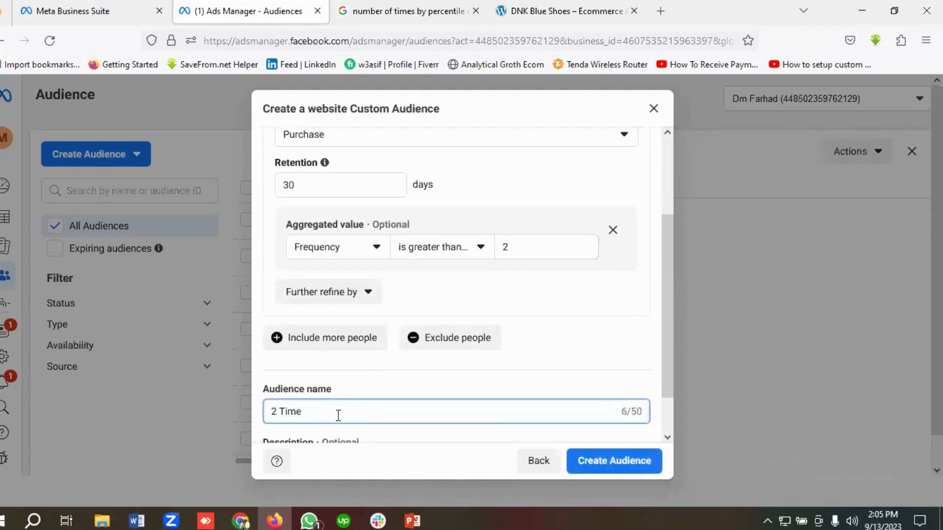
text(s Purchasers)
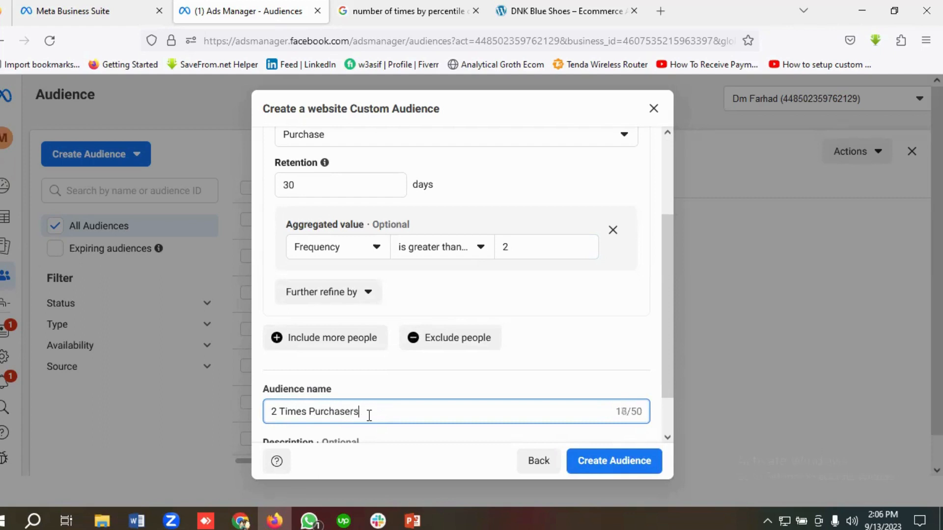
click(621, 470)
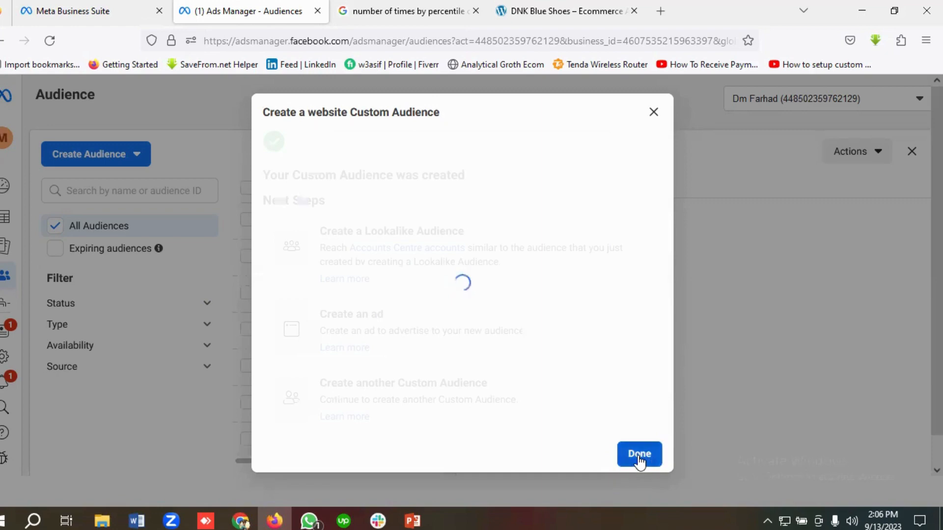
click(639, 462)
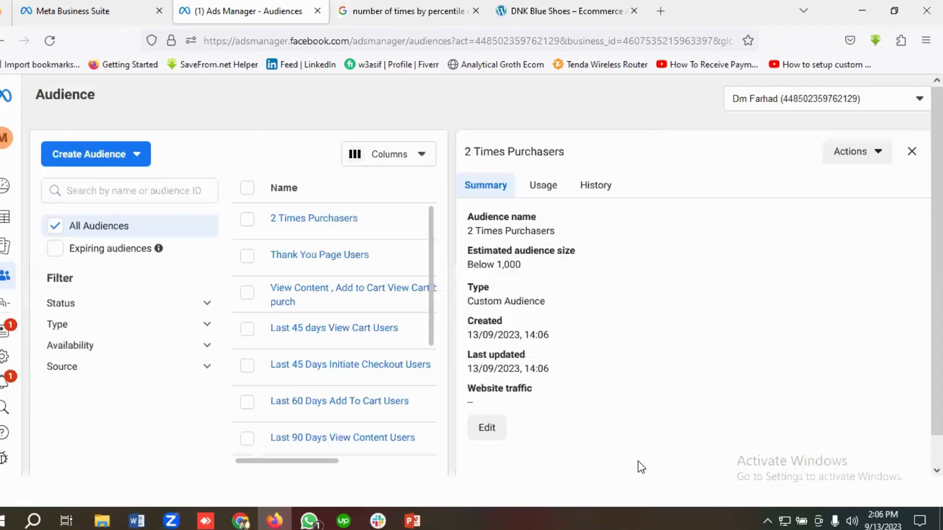
Step: Begin a further custom audience from the Website source and set its event to Purchase
click(95, 156)
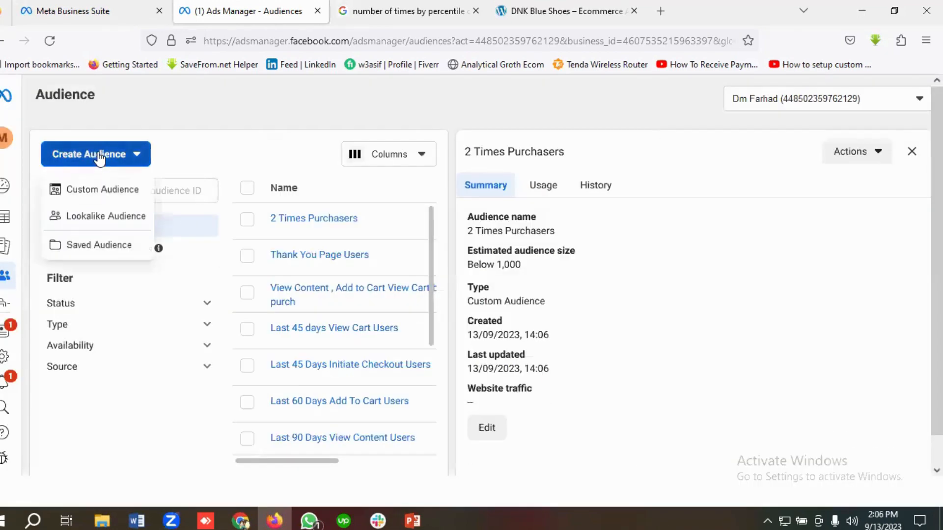
click(102, 190)
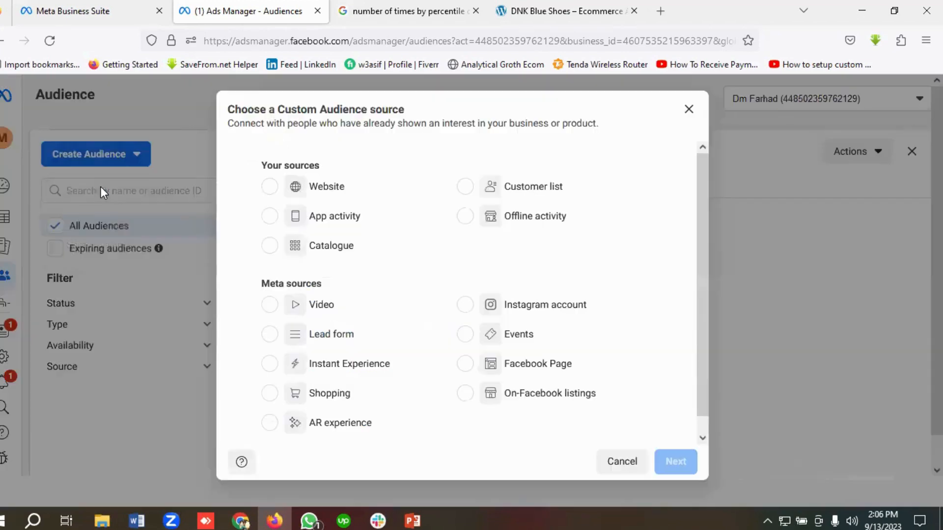
click(319, 189)
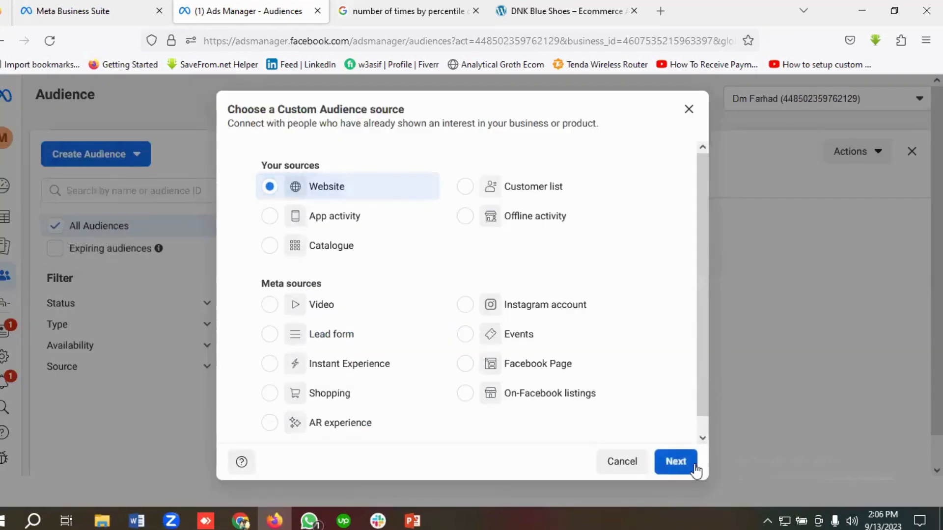
click(675, 463)
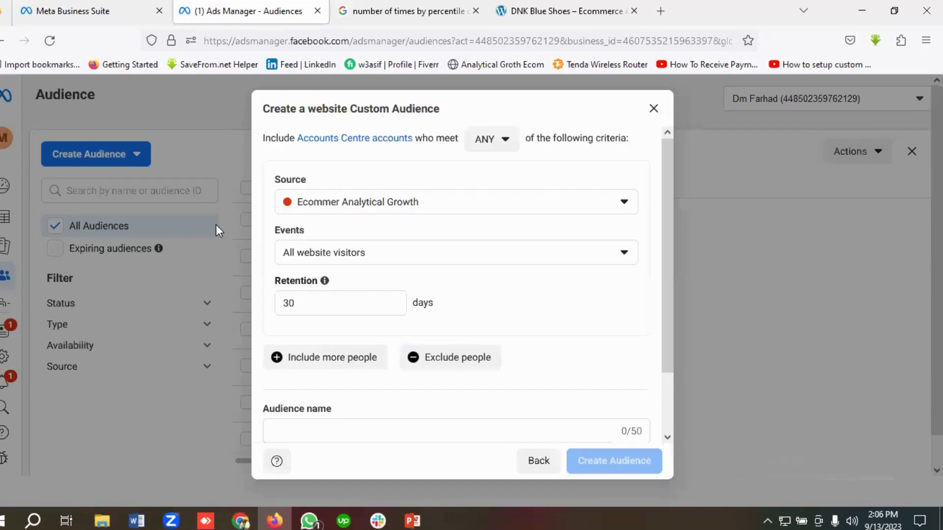
click(375, 257)
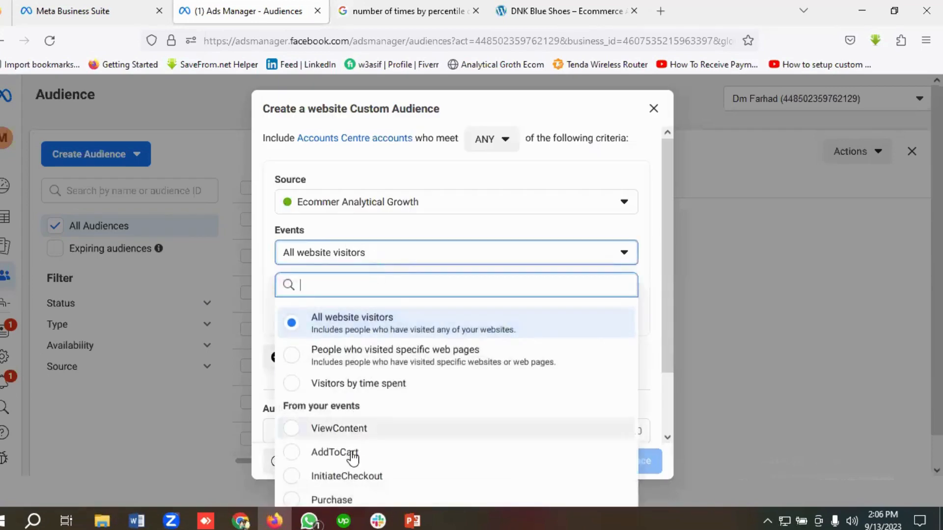
click(334, 499)
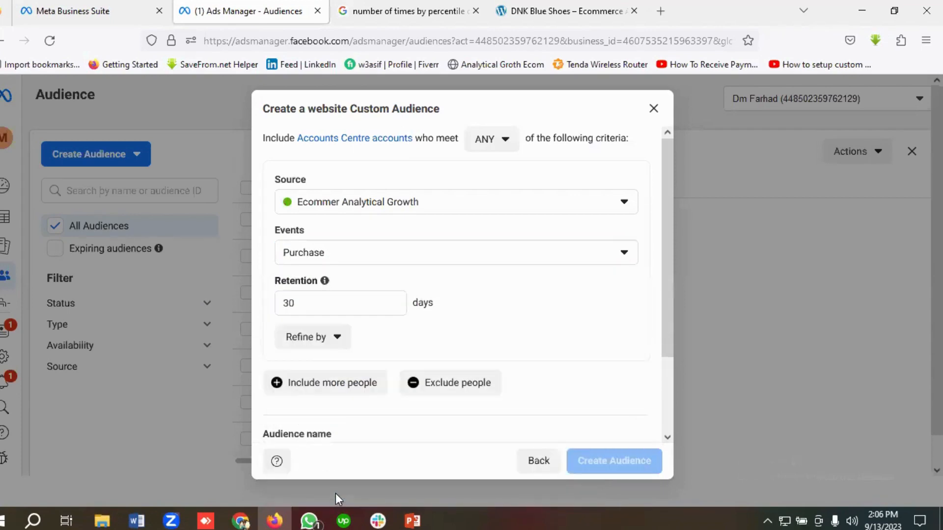
Step: Refine the Purchase criterion by aggregated value, with Minimum of value greater than or equal to 10
click(313, 337)
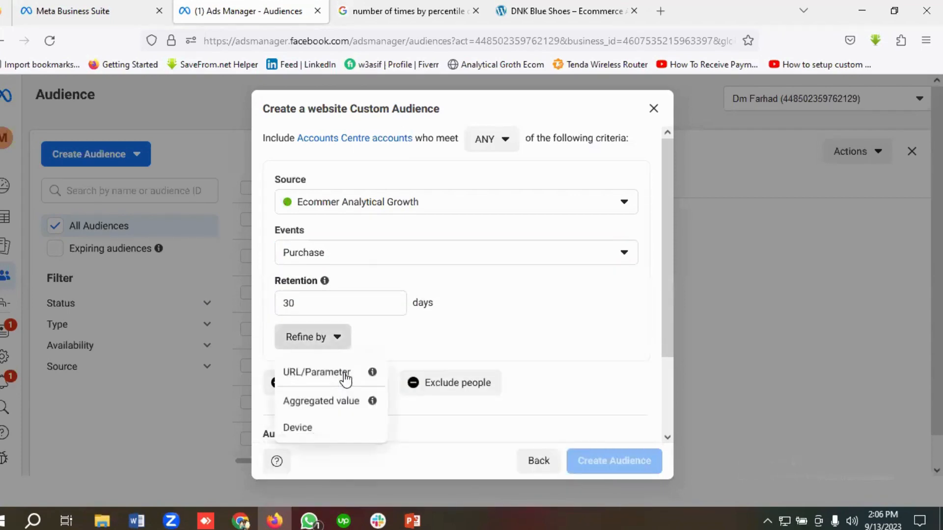
click(352, 410)
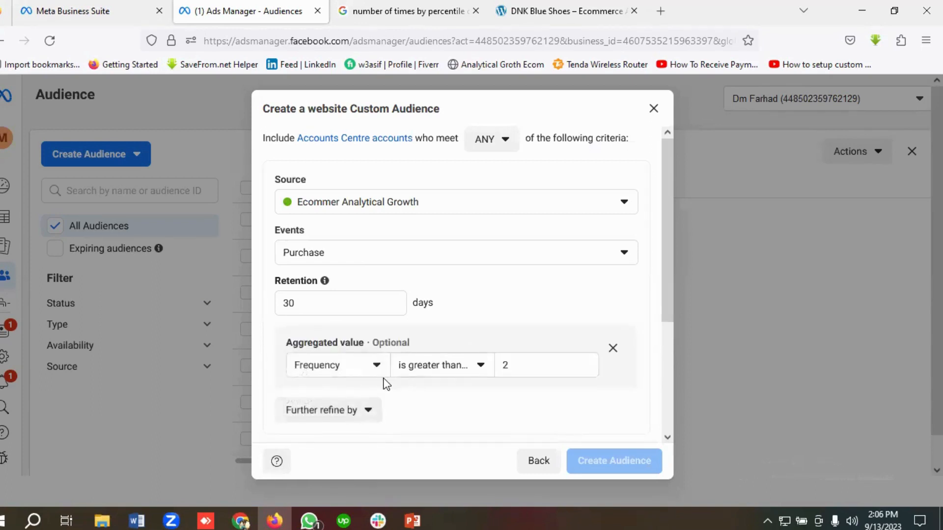
click(362, 373)
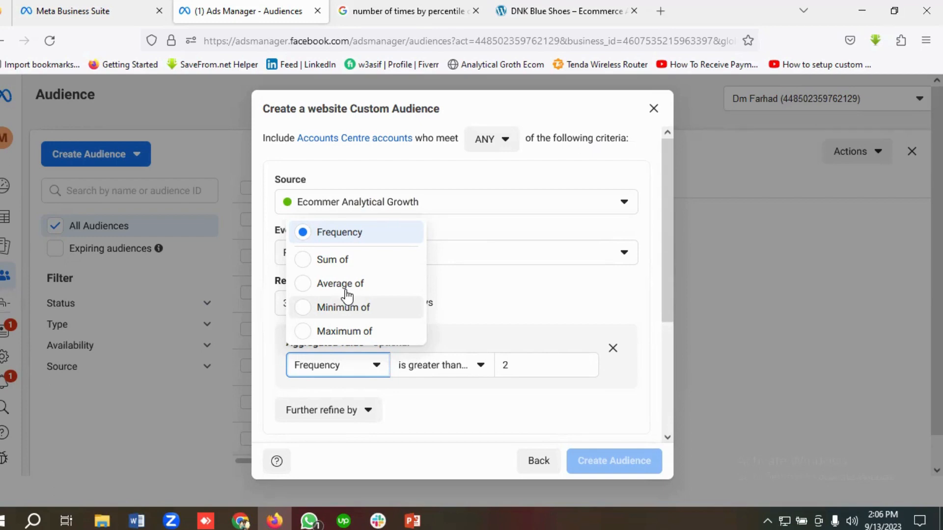
click(347, 297)
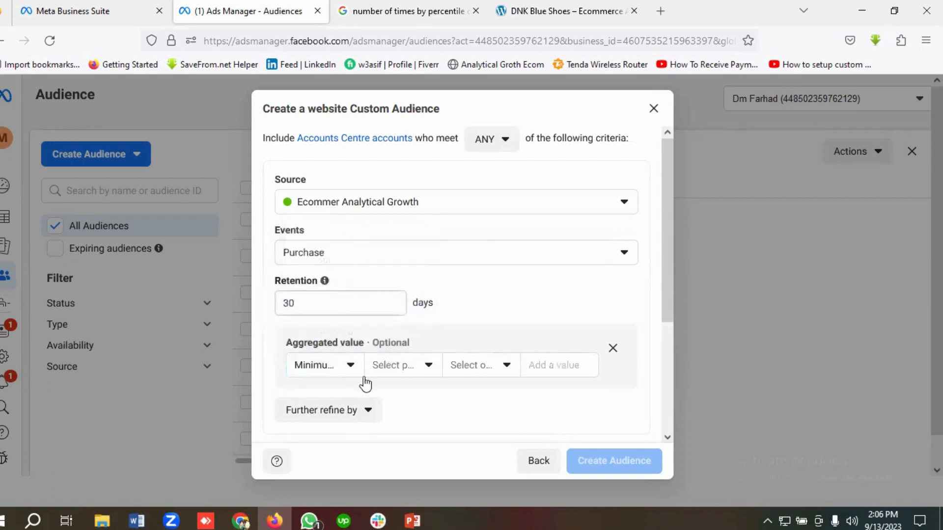
click(411, 371)
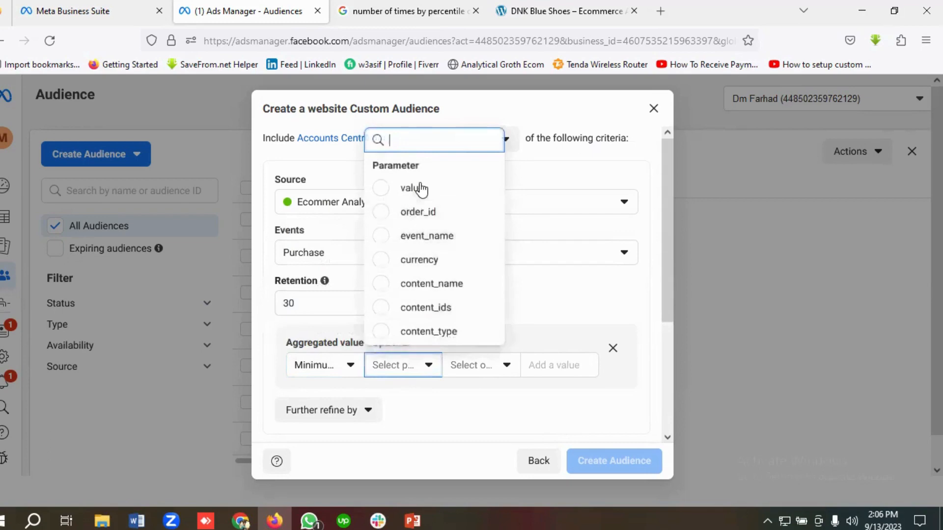
click(428, 199)
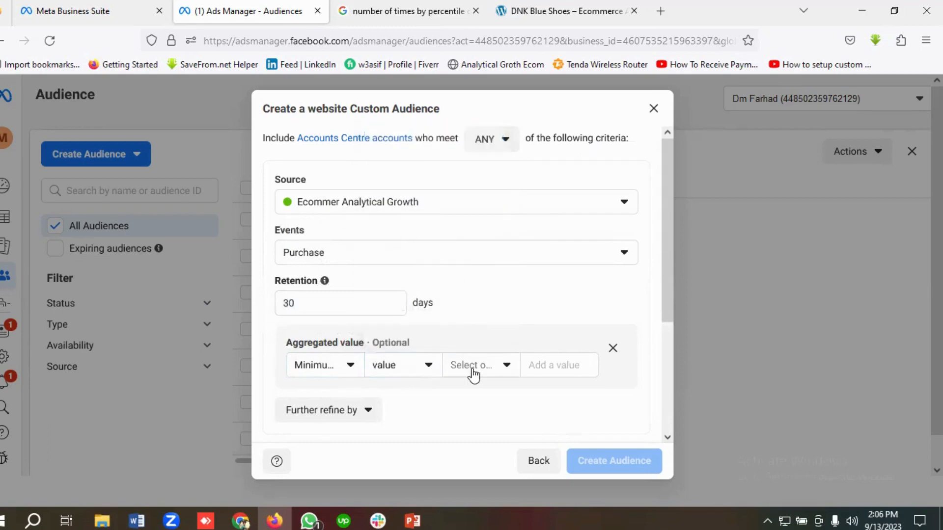
click(471, 364)
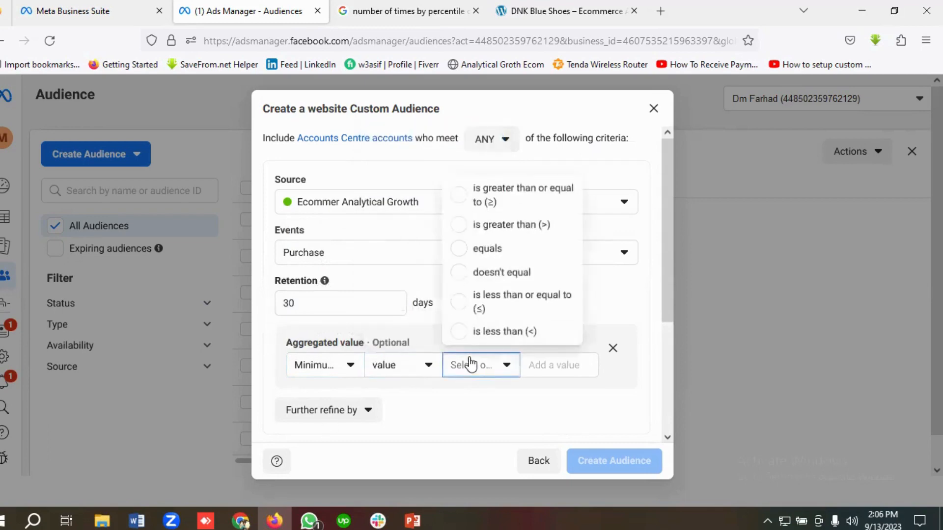
click(517, 197)
click(554, 366)
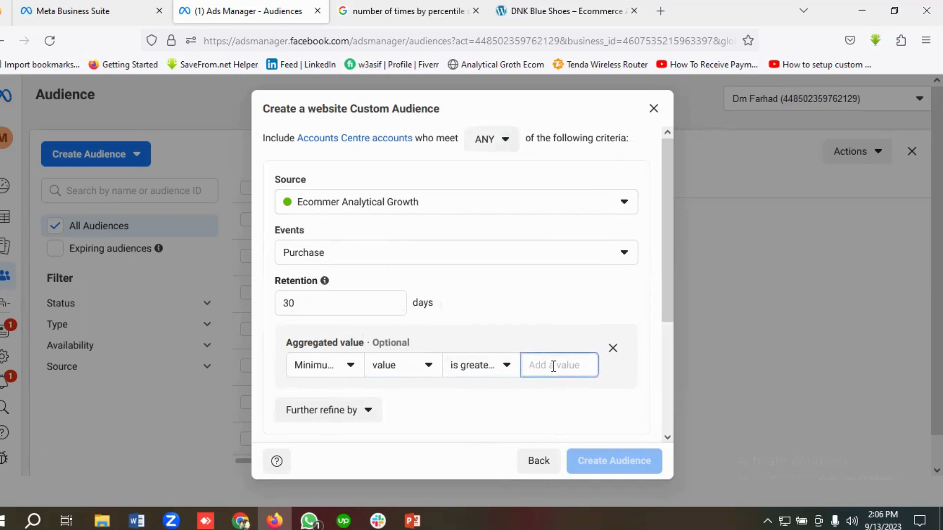
text(10)
Step: Name the audience "Purchase Product Value >=10$" and create it, closing the completion dialog
scroll(422, 411, down, 2)
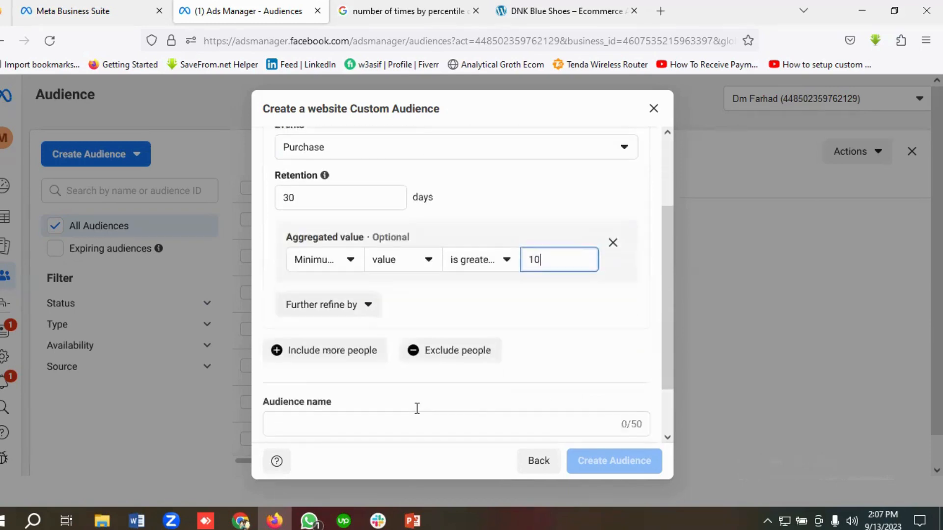
click(344, 411)
text(P)
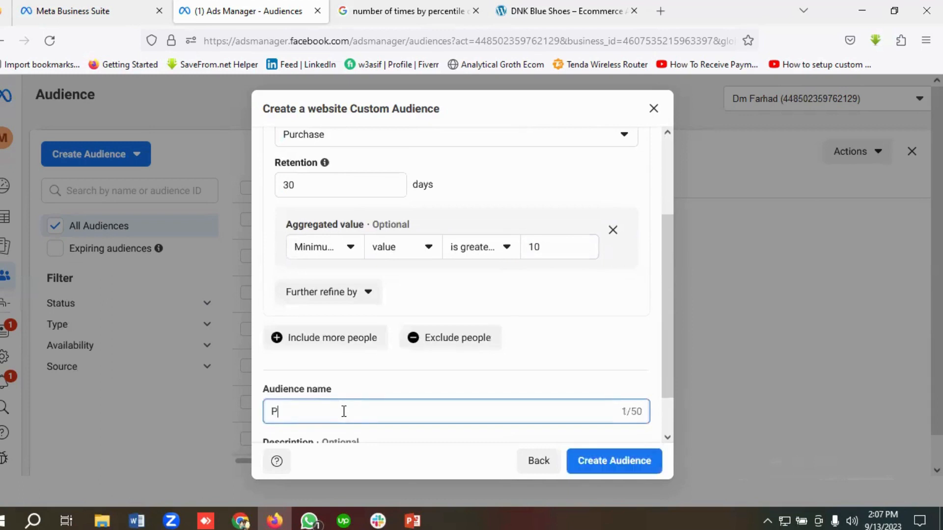
text(urchase Product Value)
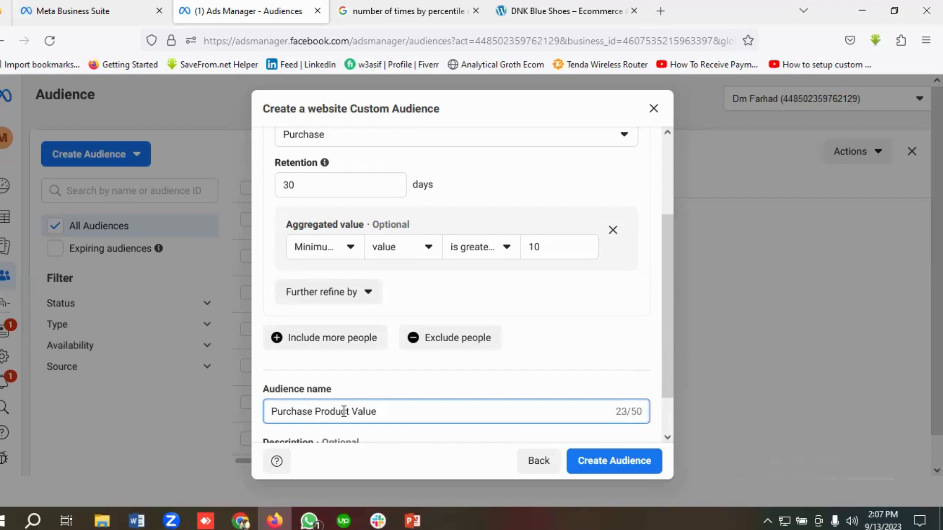
text( >=10$)
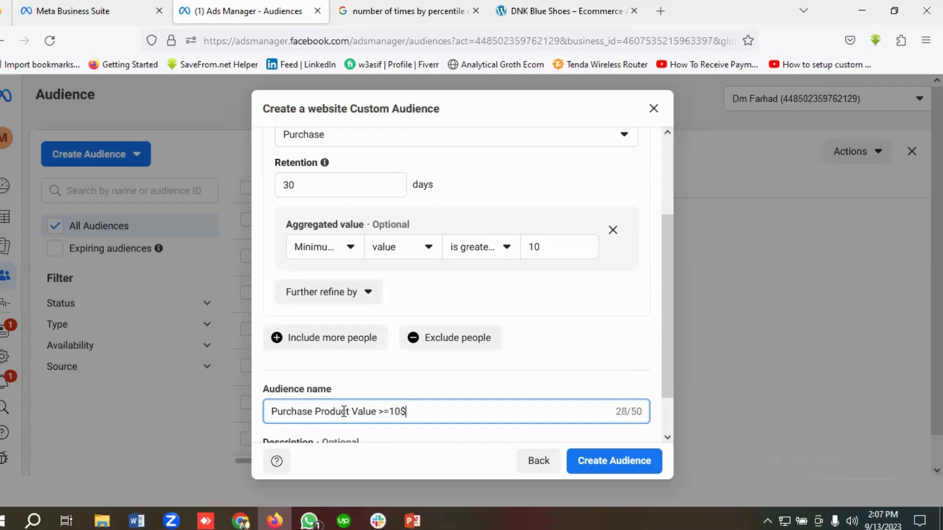
click(612, 467)
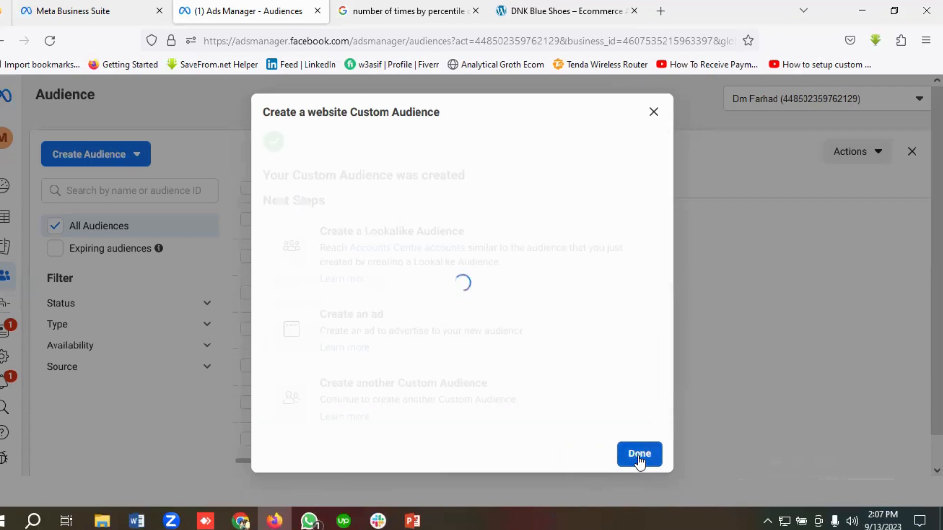
click(638, 457)
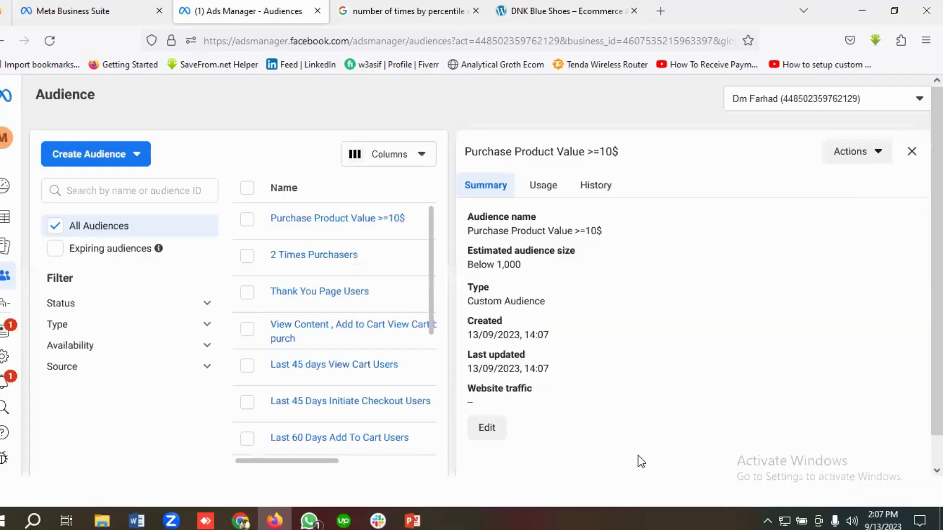
Step: Start a new custom audience from the Website source and select the Purchase event
click(109, 157)
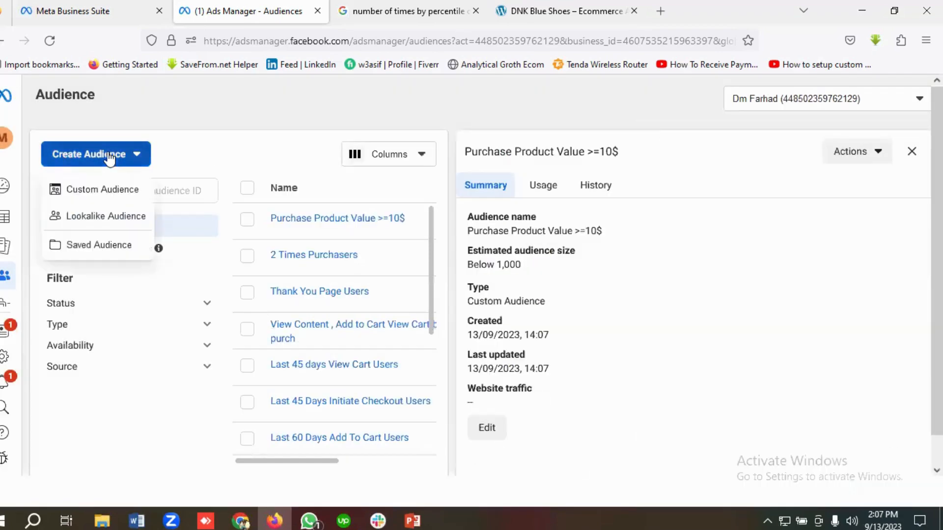
click(116, 191)
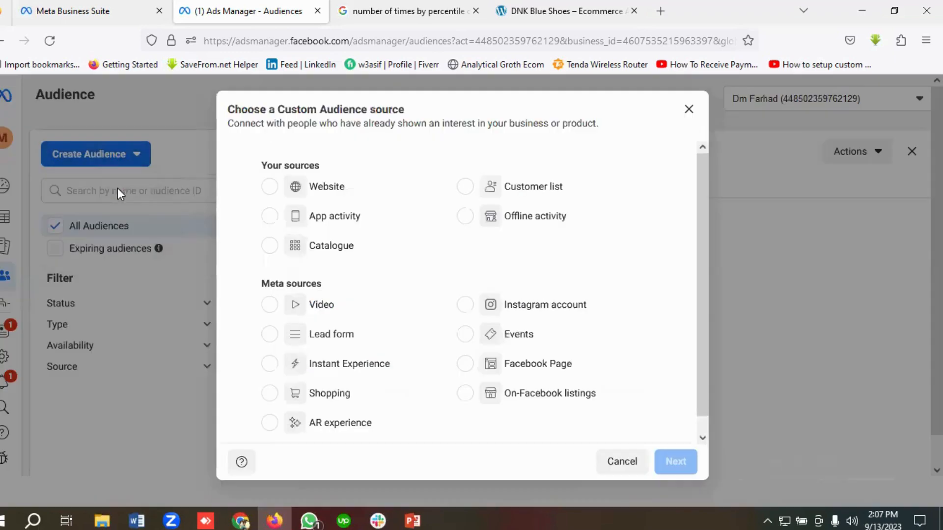
click(323, 190)
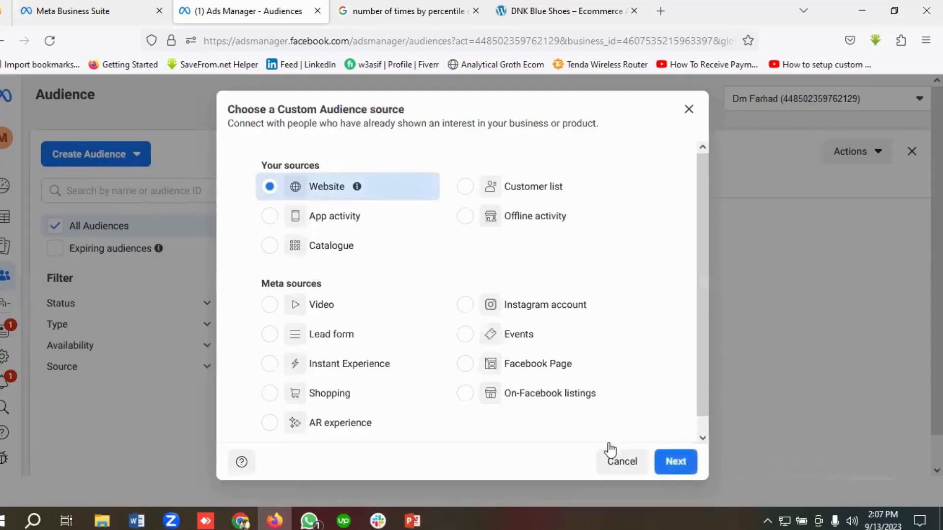
click(673, 462)
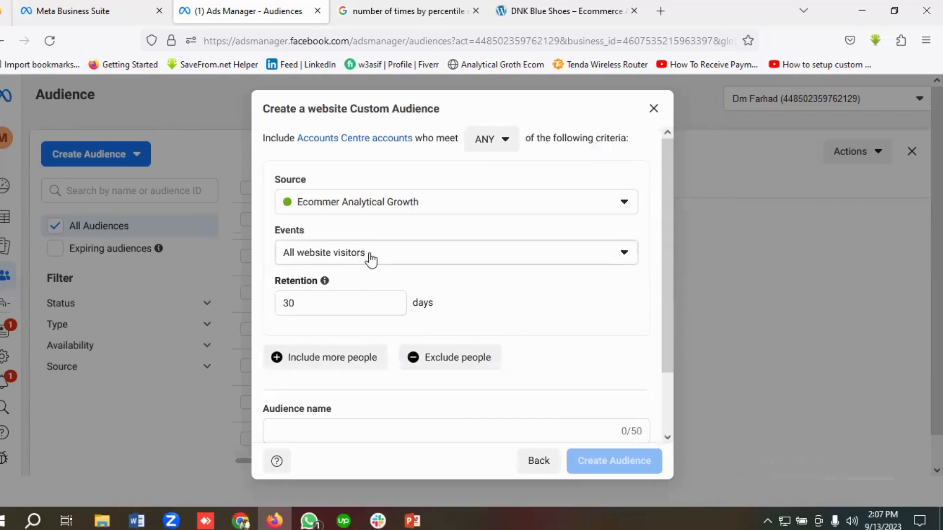
click(369, 258)
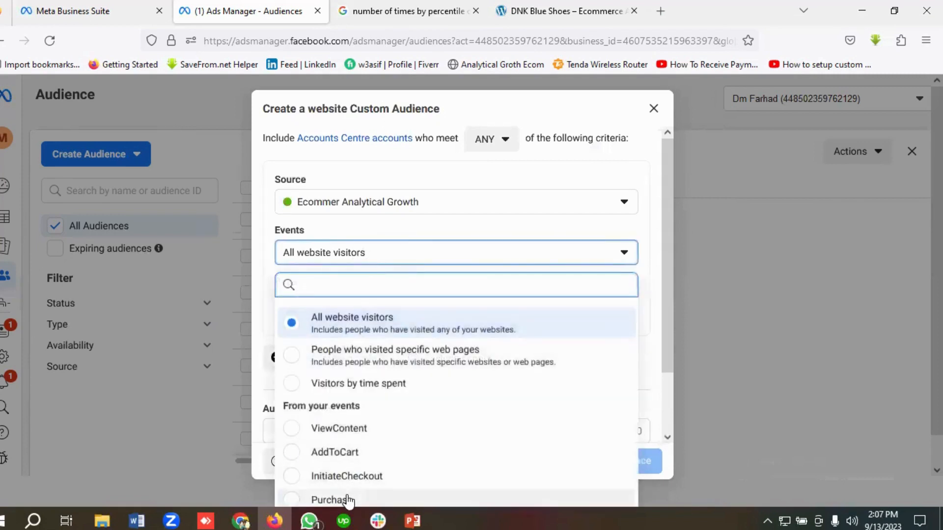
click(315, 499)
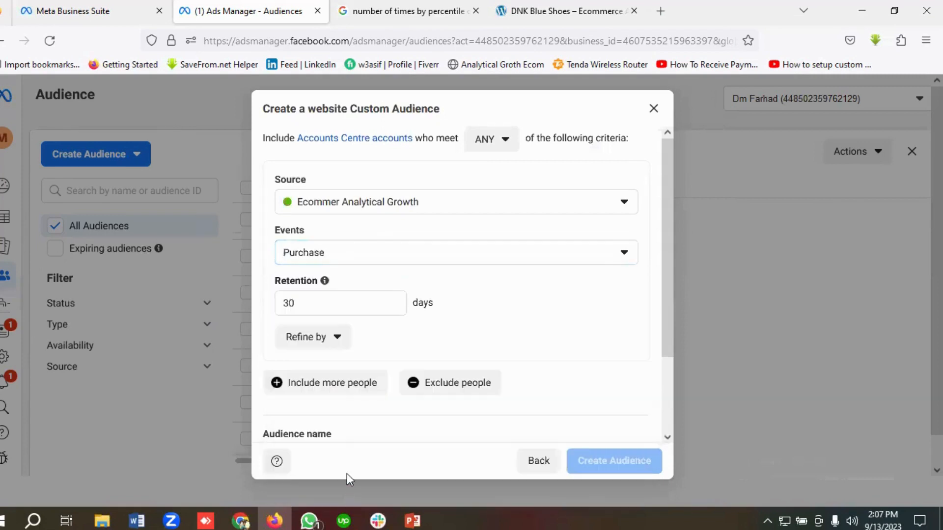
click(350, 346)
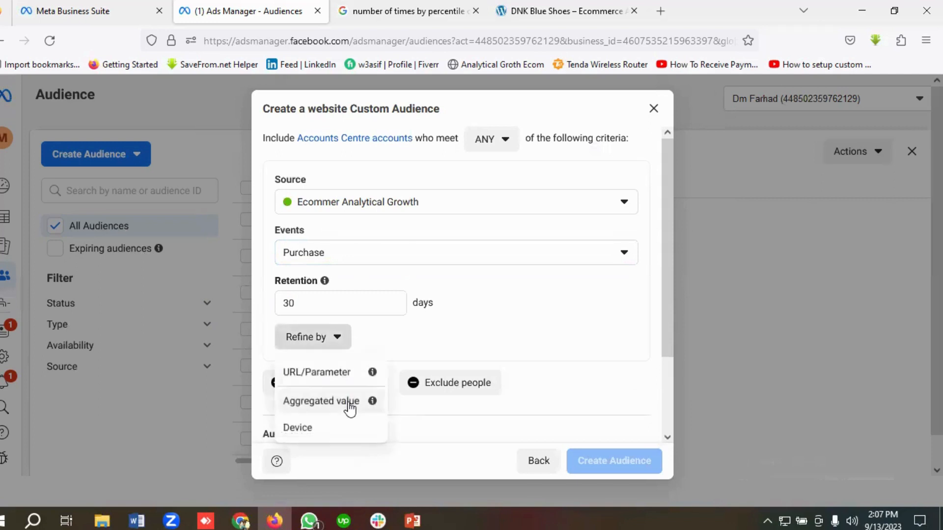
click(369, 404)
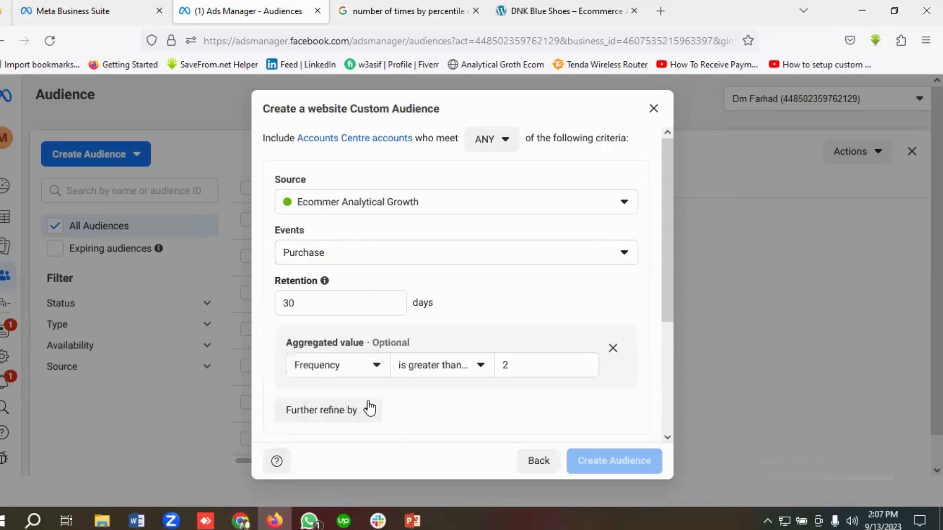
click(361, 368)
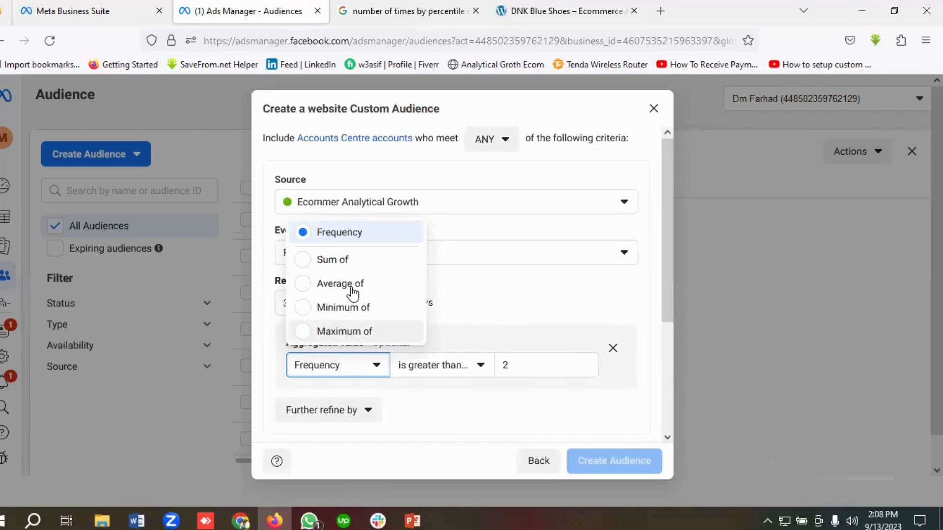
click(468, 275)
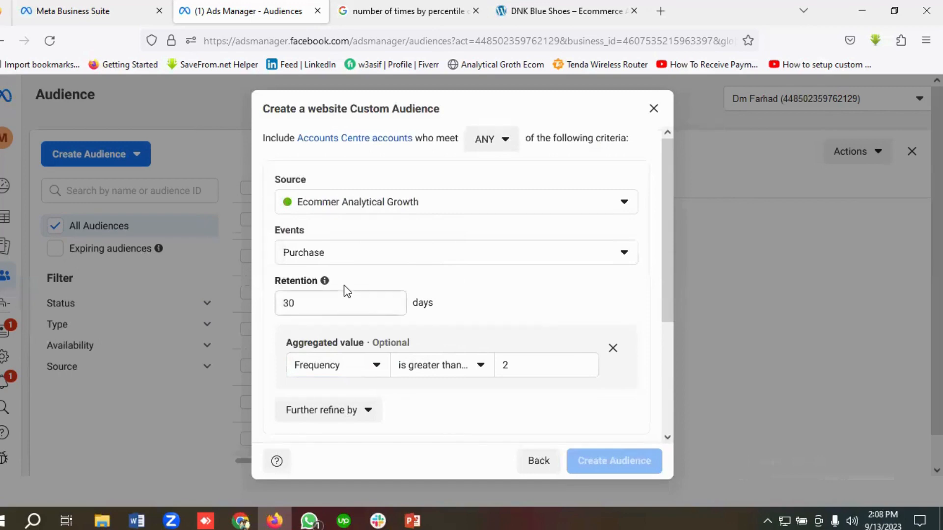
click(362, 366)
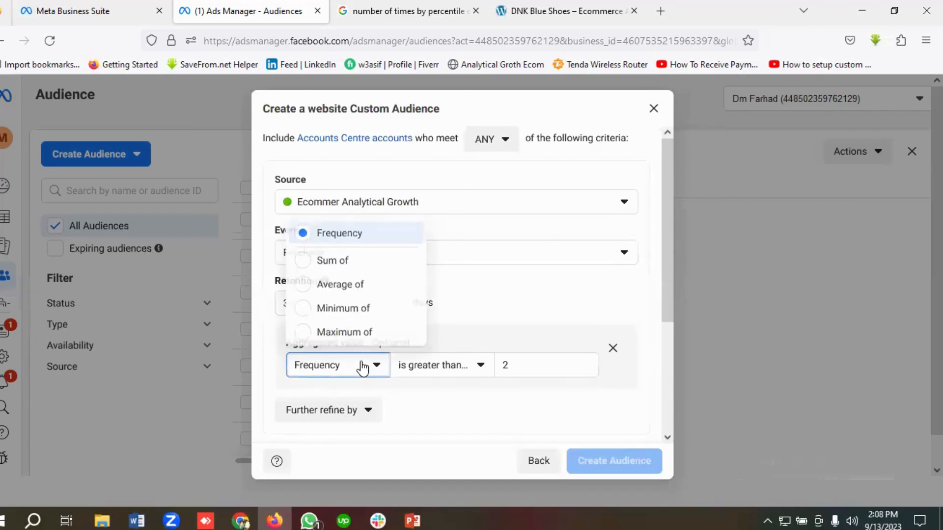
click(362, 366)
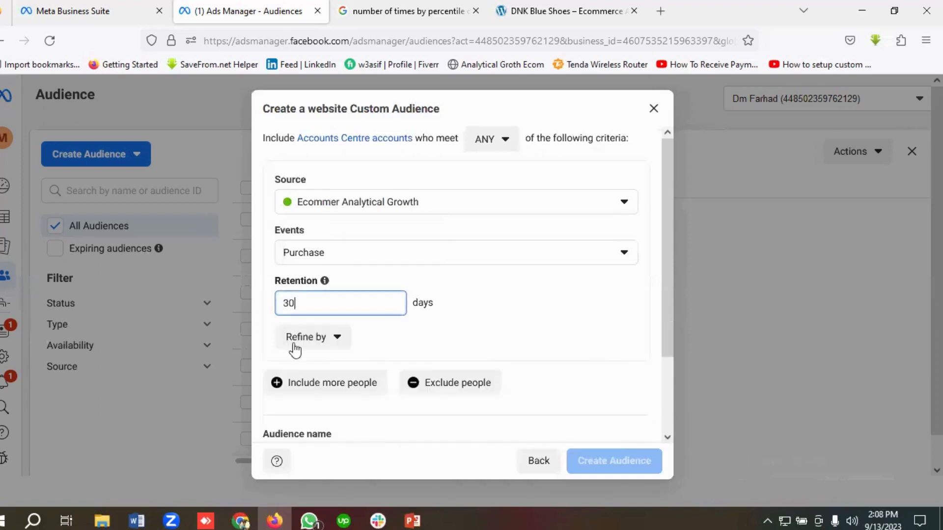
click(319, 337)
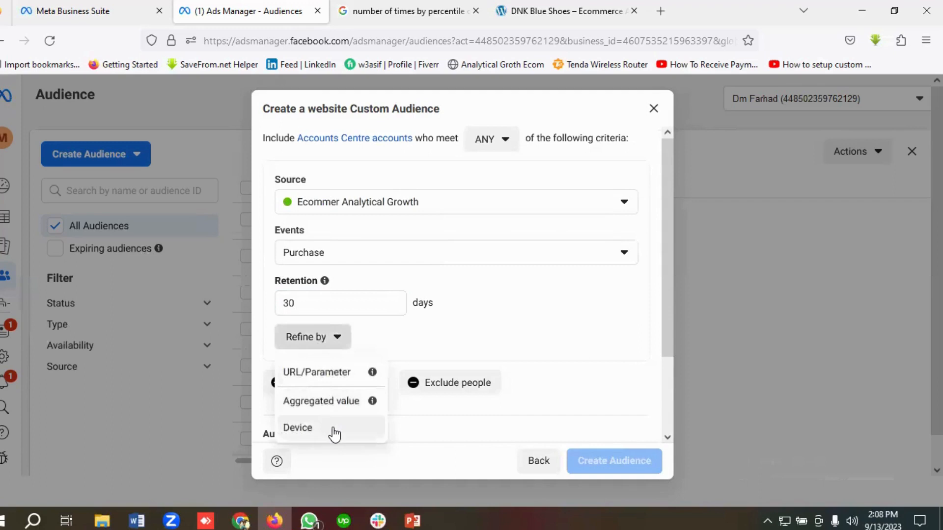
click(333, 430)
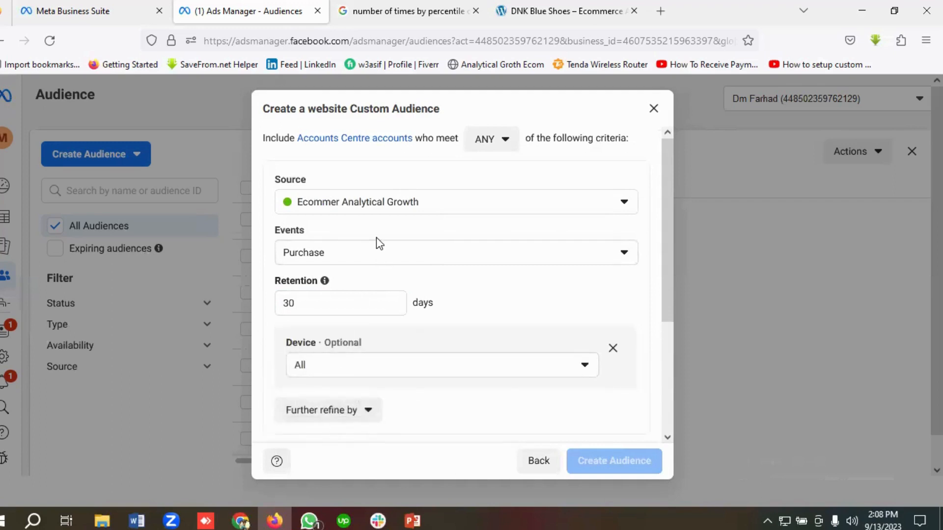
Step: Switch the audience's event to All website visitors and set the retention to 180 days
click(374, 256)
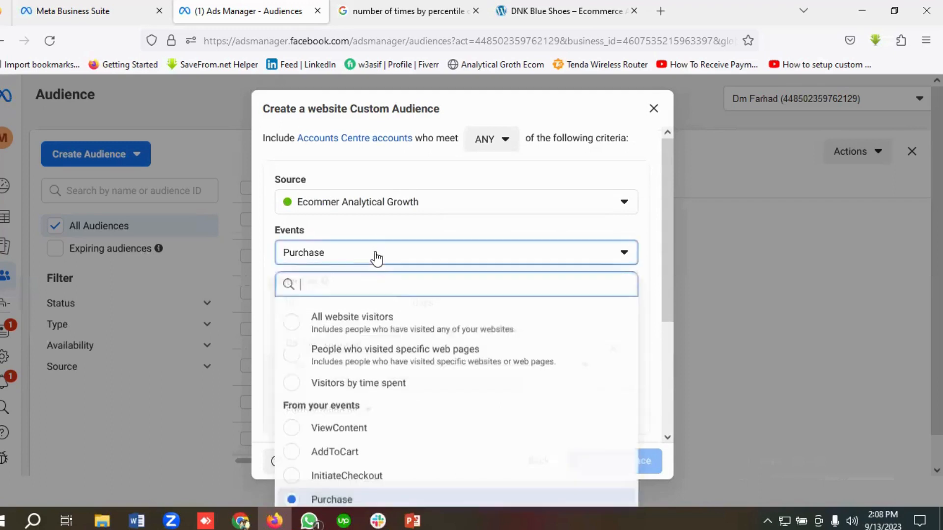
click(349, 332)
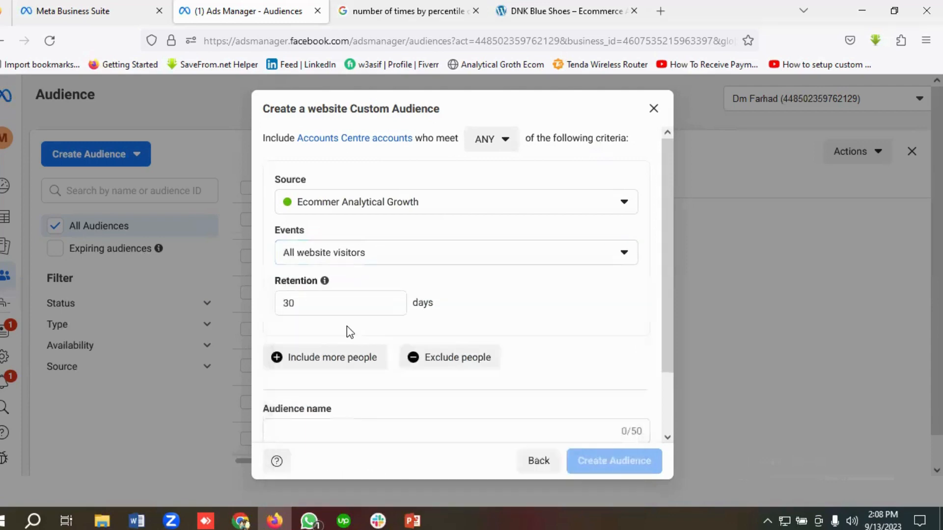
click(337, 303)
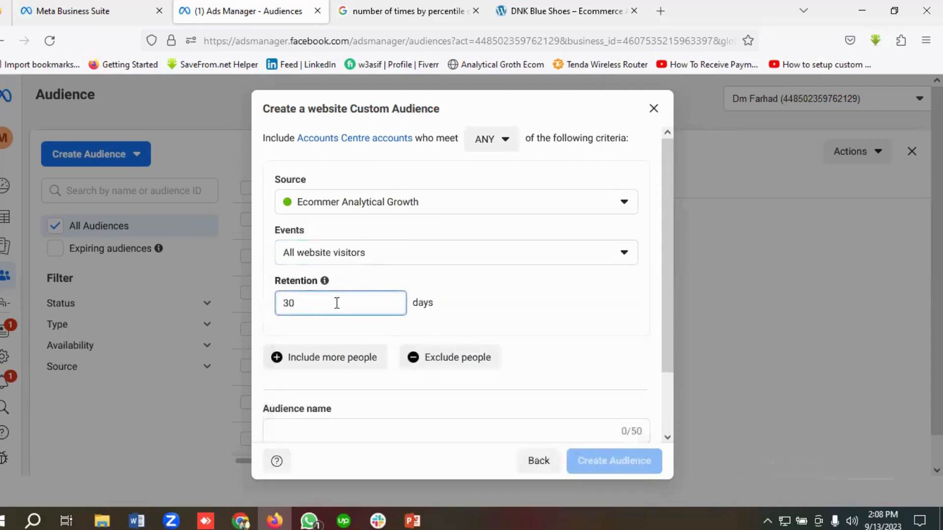
key(BackSpace)
key(BackSpace)
text(1)
click(477, 306)
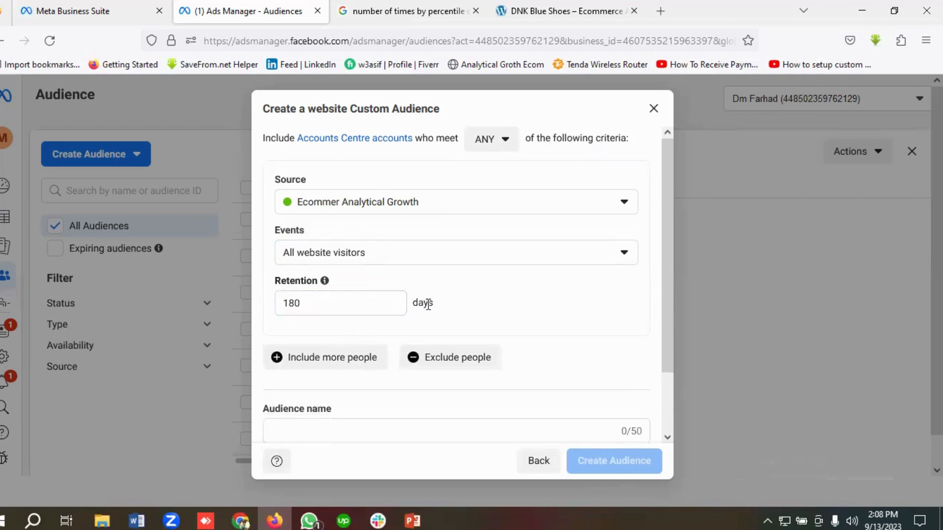
Step: Change the new website audience's event from all website visitors to ViewContent
scroll(428, 305, down, 2)
scroll(430, 309, up, 3)
click(378, 258)
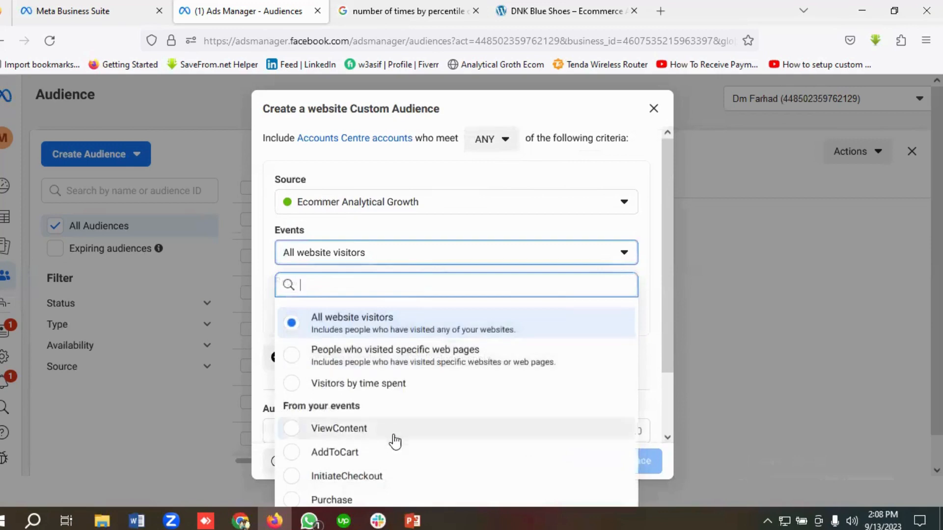
click(361, 429)
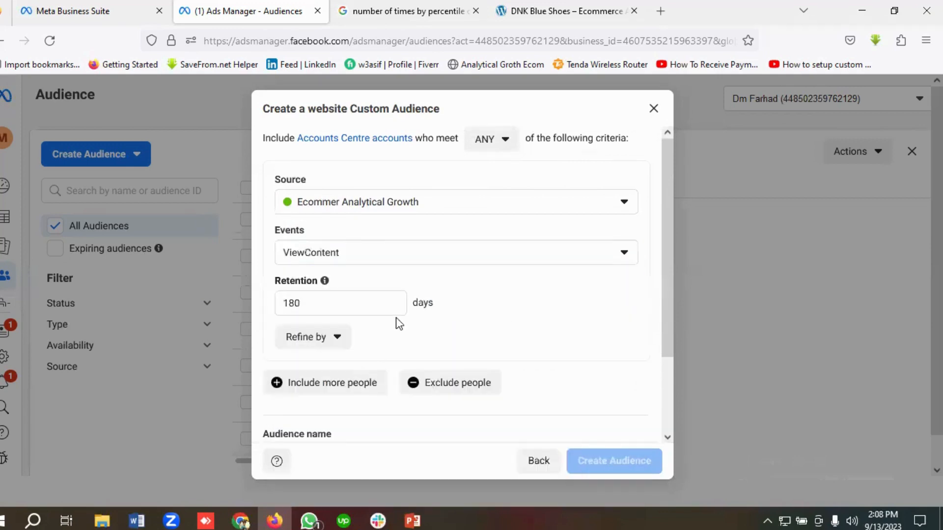
Step: Refine the ViewContent criterion by device and restrict it to Android
scroll(365, 324, down, 1)
click(309, 278)
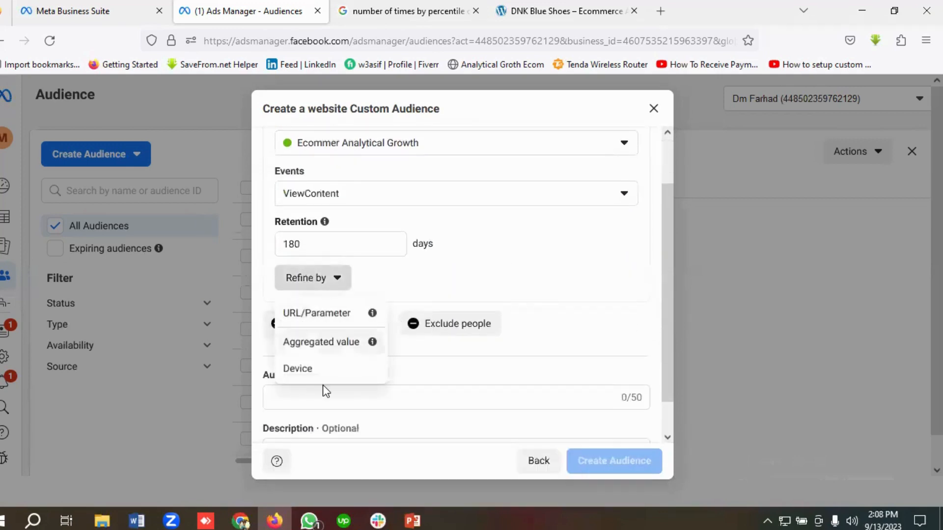
click(316, 369)
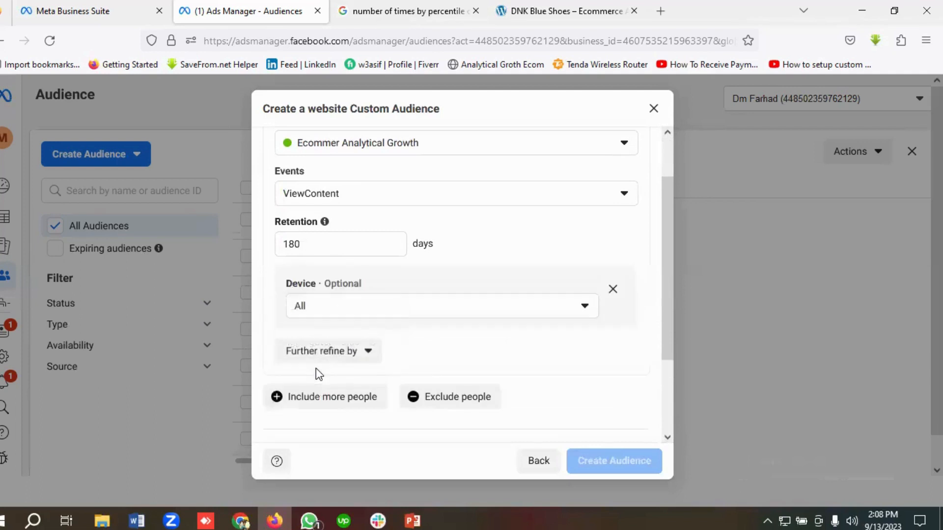
click(412, 318)
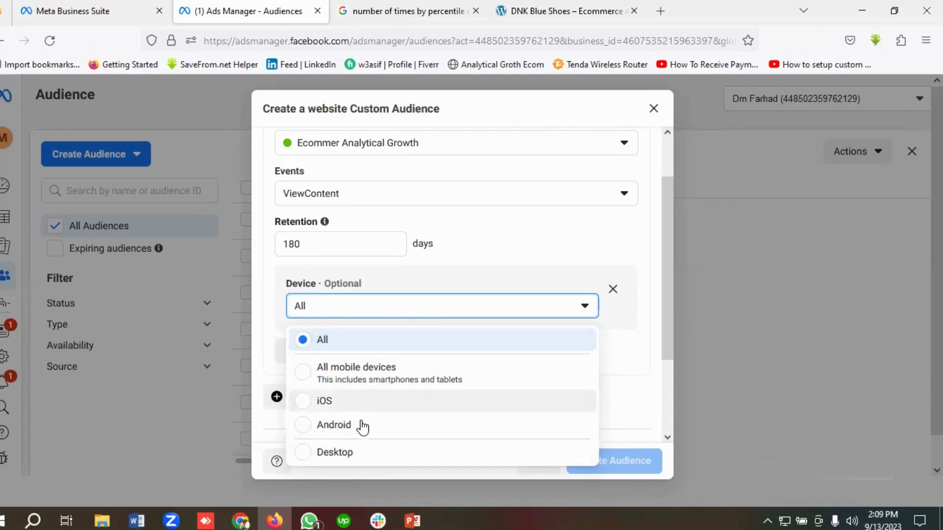
click(345, 429)
scroll(383, 370, up, 2)
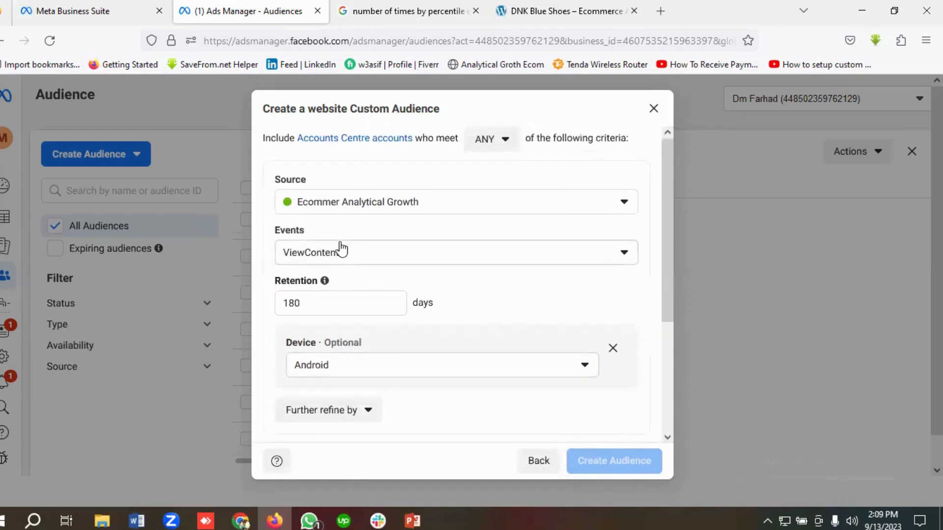
scroll(320, 314, down, 2)
scroll(346, 290, up, 2)
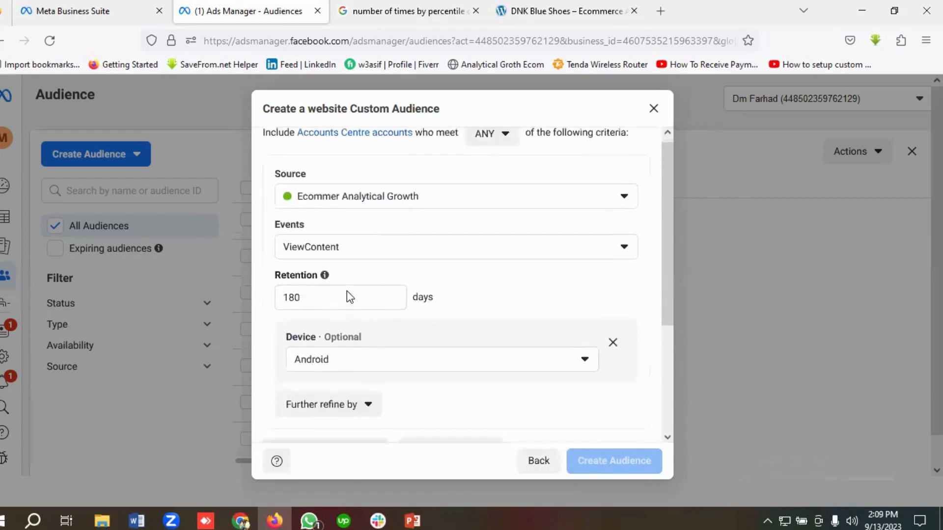
Step: Name the audience "Andoid Mobile Users | Last 180 Days" and create it, closing the completion dialog
scroll(386, 306, down, 5)
scroll(343, 295, down, 2)
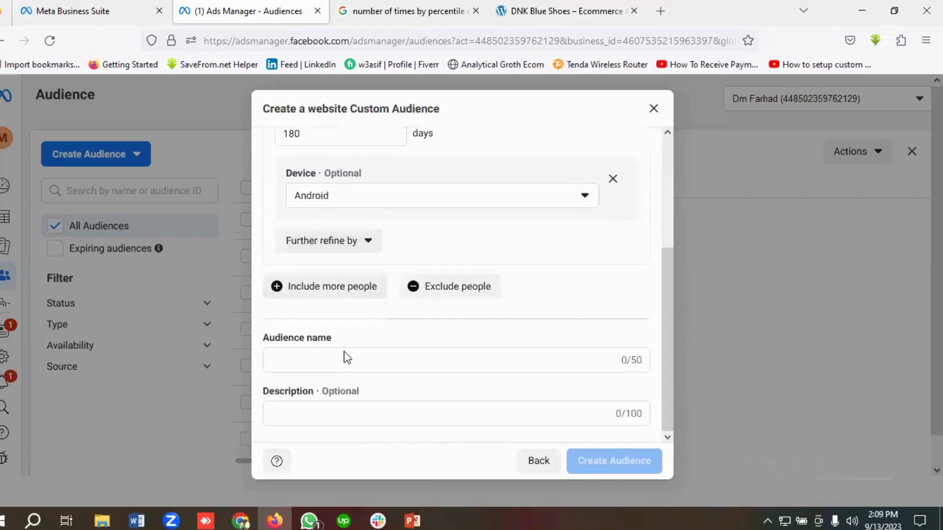
click(316, 360)
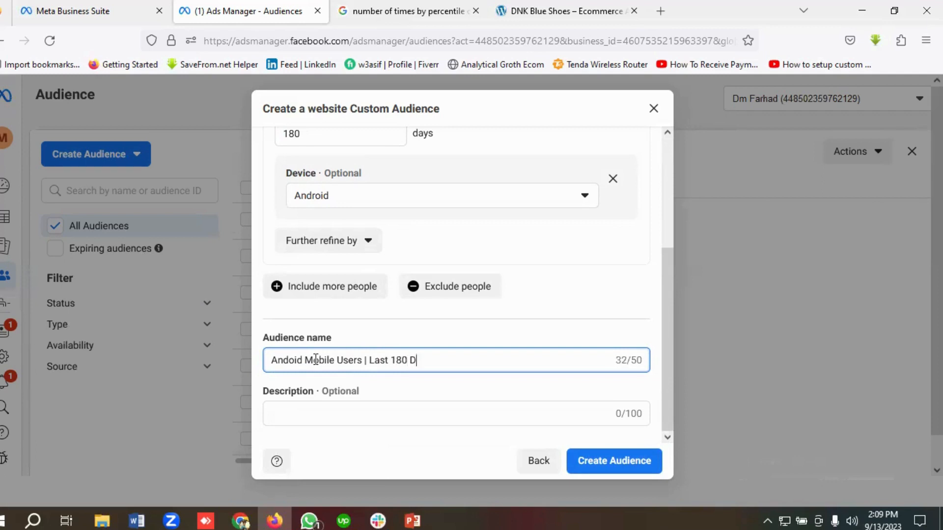
click(596, 467)
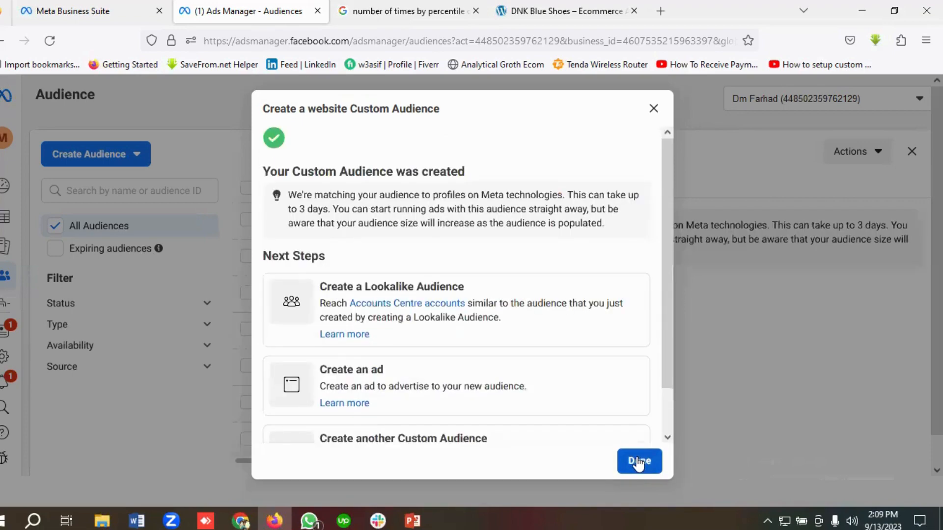
click(639, 462)
mouse_move(451, 376)
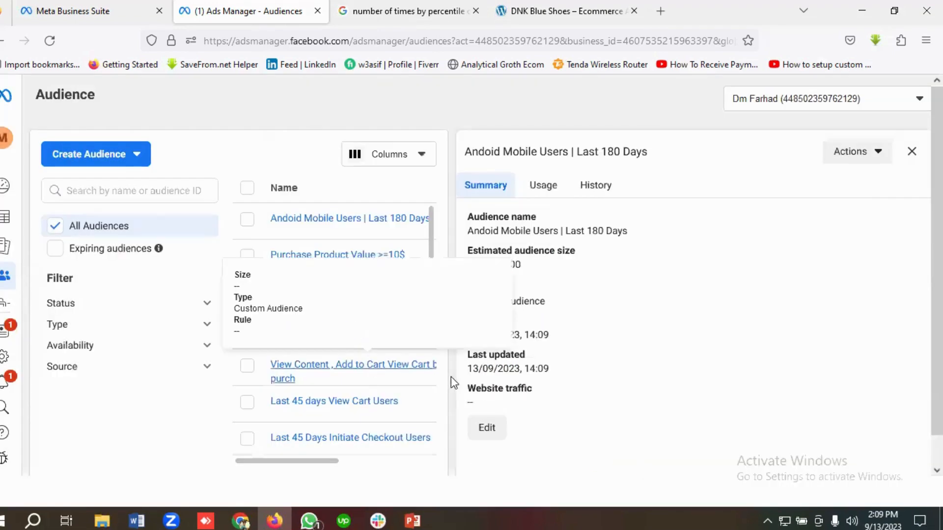
click(88, 155)
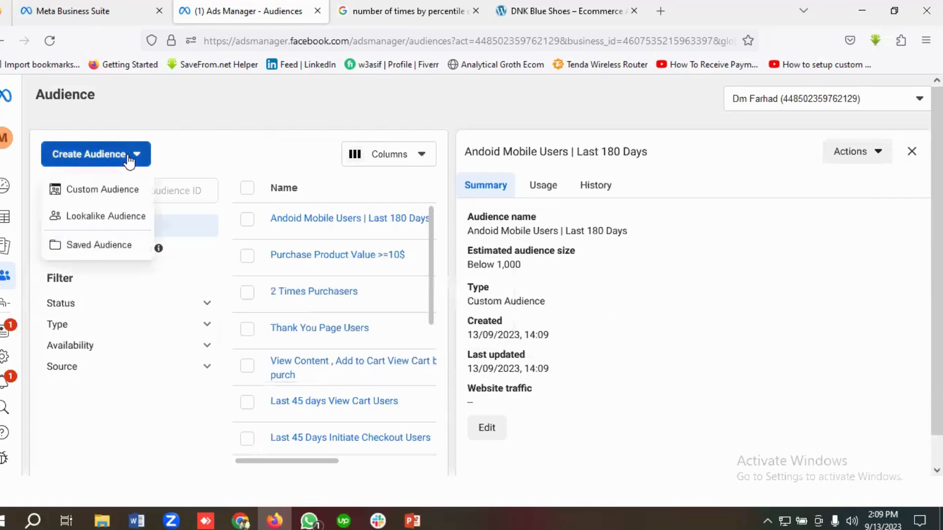
click(119, 197)
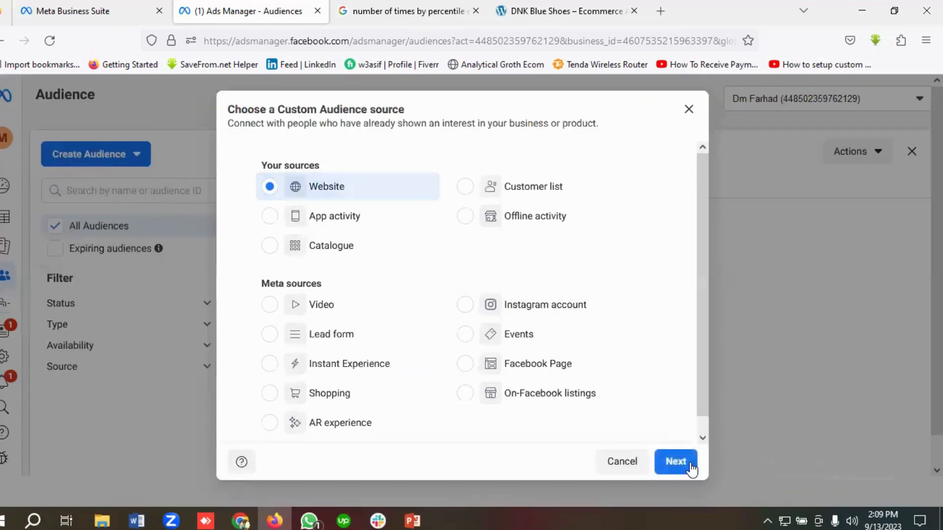
click(689, 463)
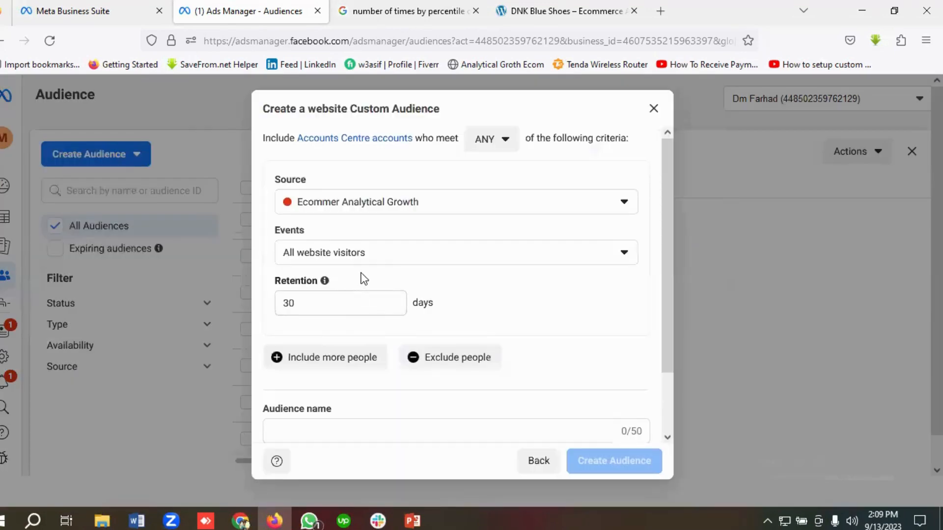
scroll(396, 312, down, 2)
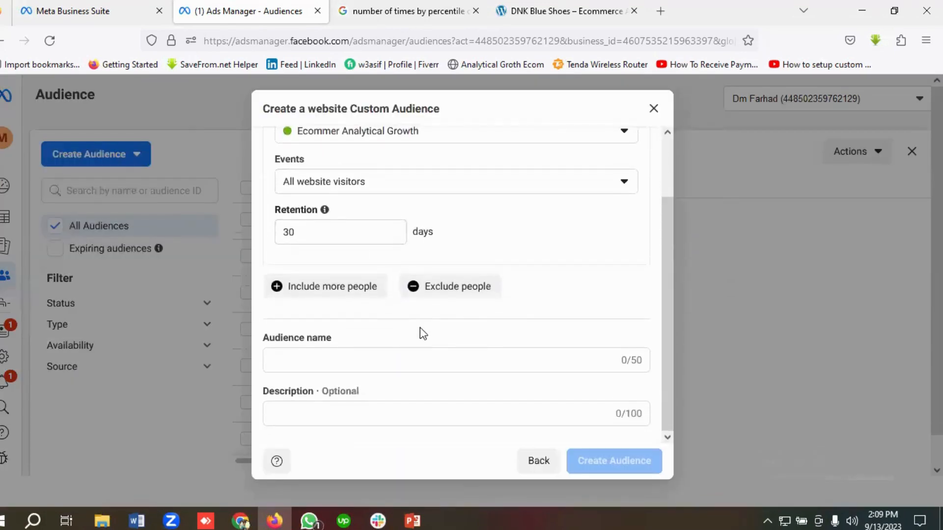
scroll(423, 334, up, 2)
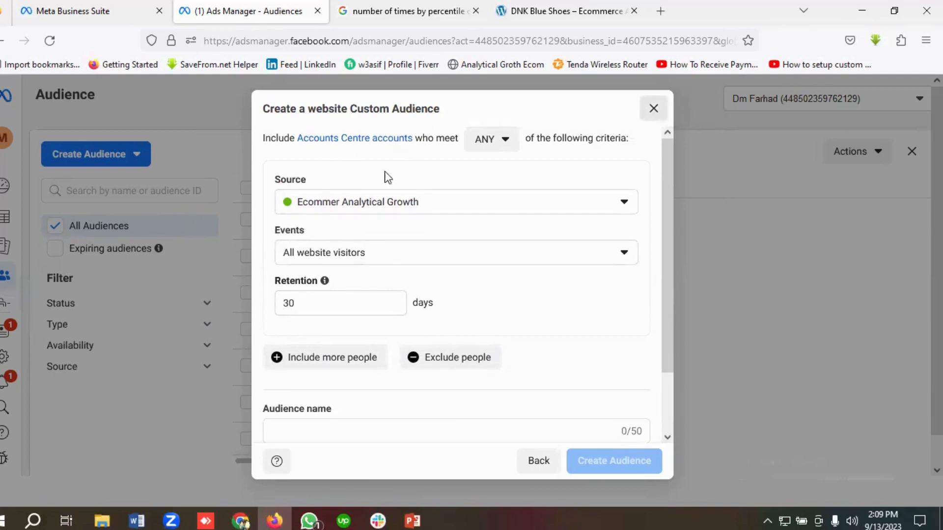
key(Escape)
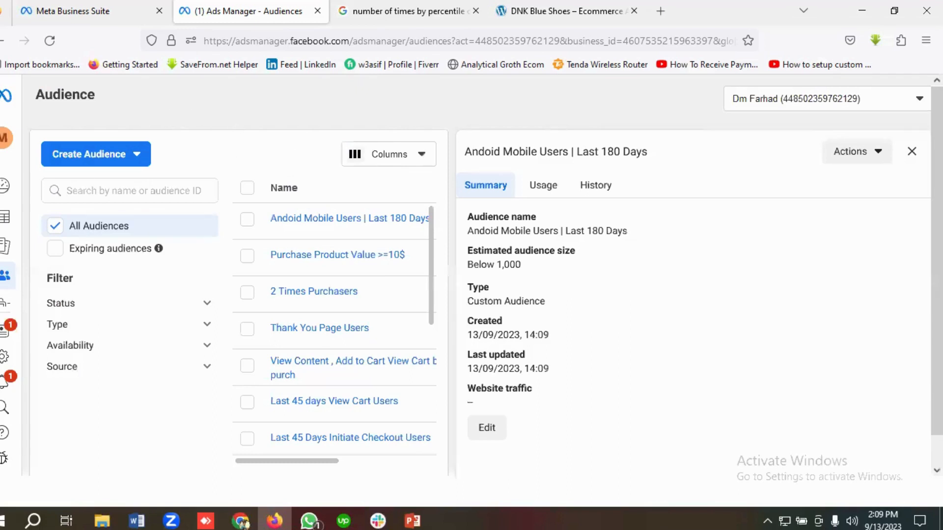
Step: Leave the audience list and open the ad account's Campaigns overview
mouse_move(13, 192)
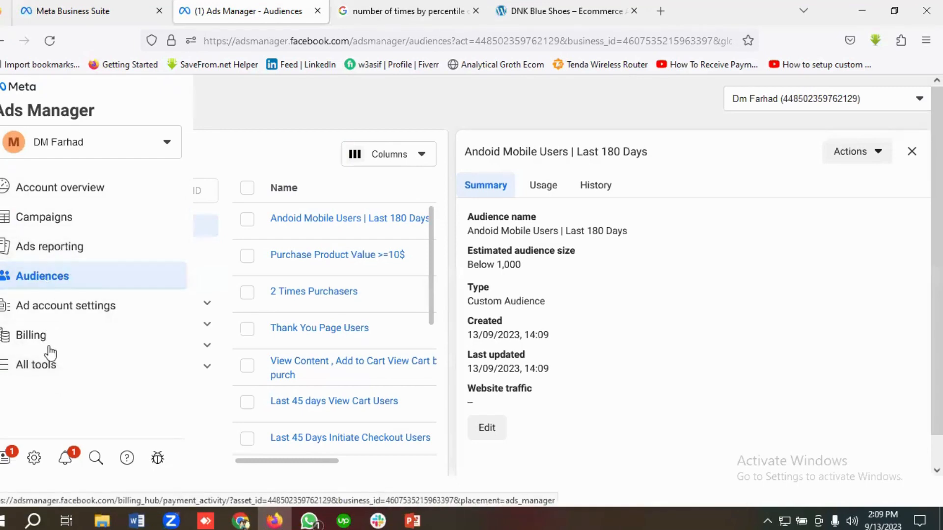
click(47, 364)
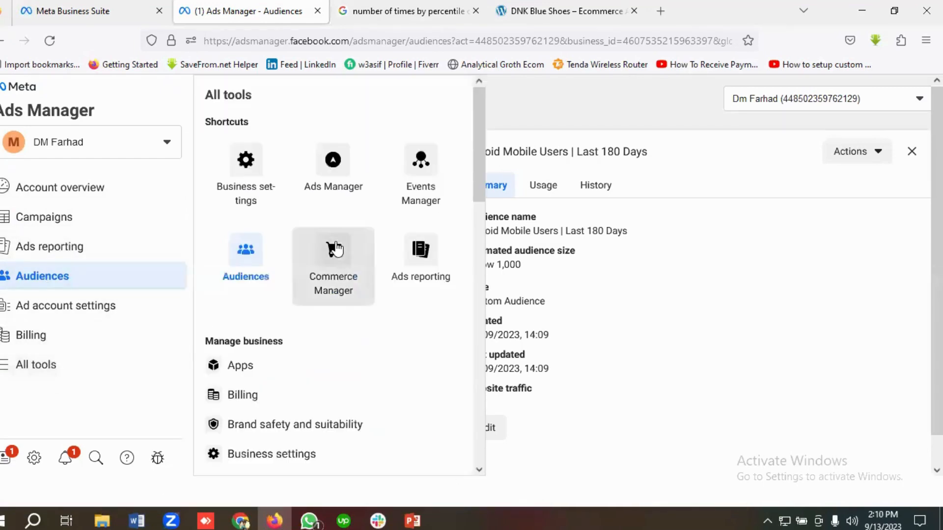
click(339, 166)
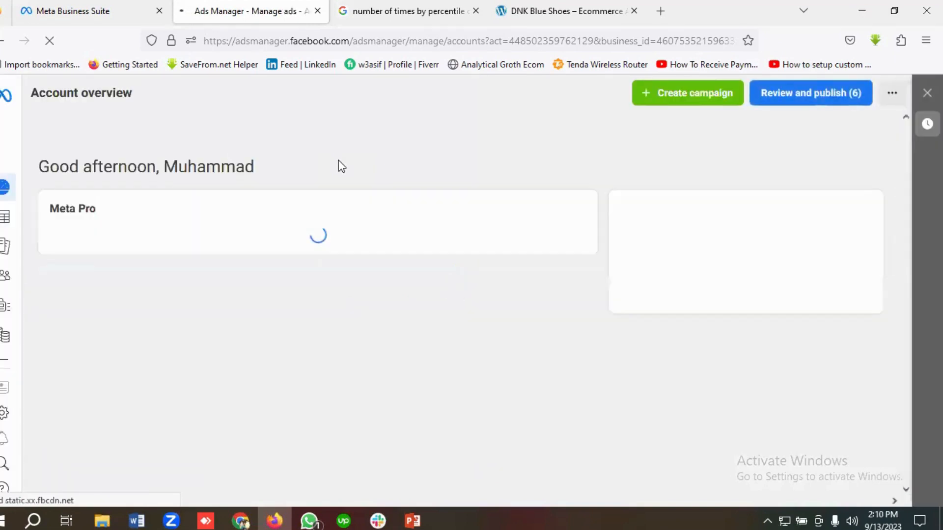
click(7, 223)
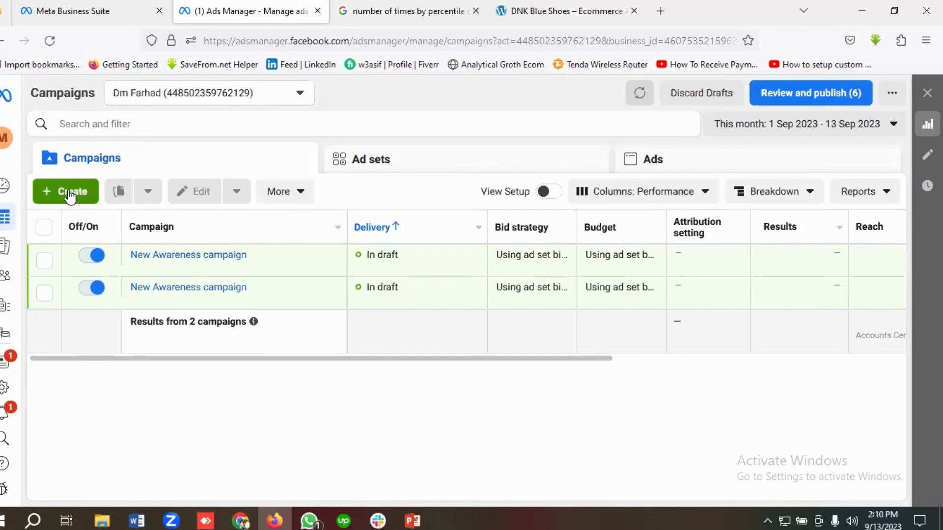
Step: Create a new campaign with the Traffic objective
click(70, 194)
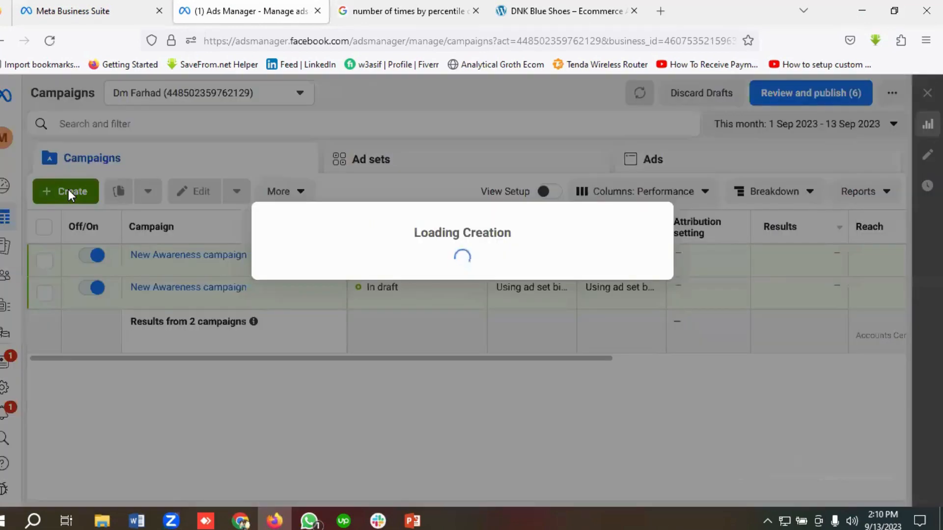
scroll(406, 362, down, 1)
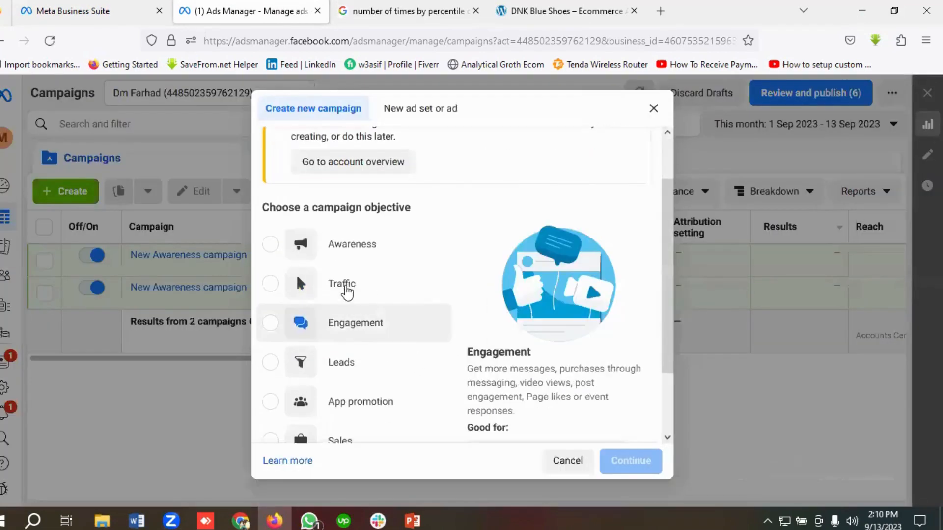
click(347, 291)
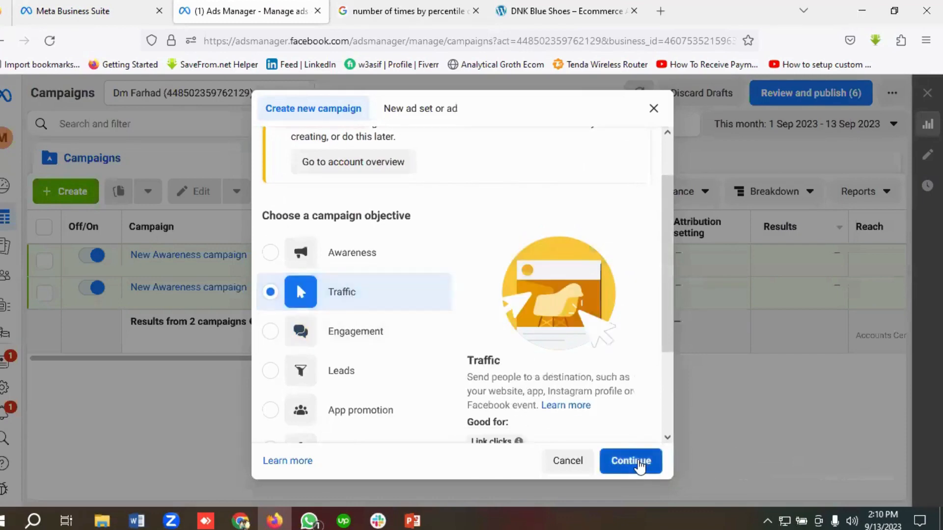
click(638, 464)
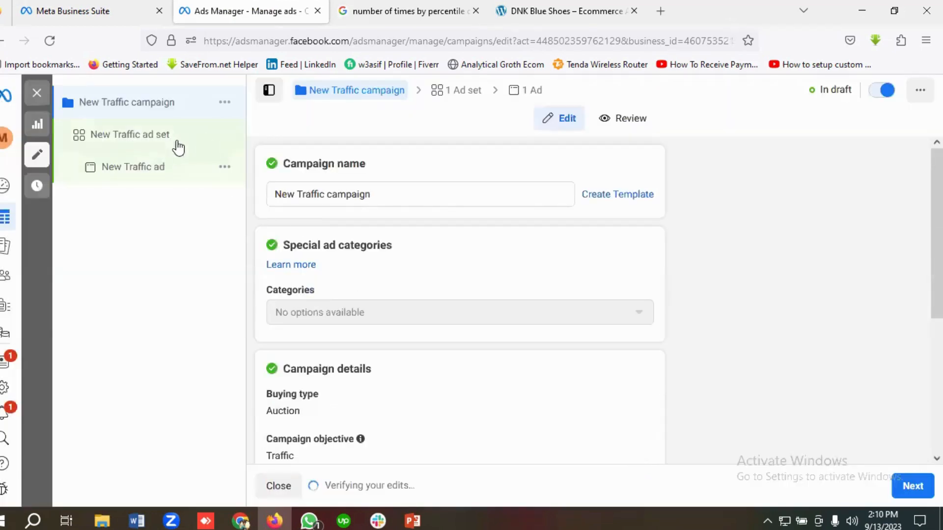
Step: Open the New Traffic ad set and set its conversion location to Website
click(112, 139)
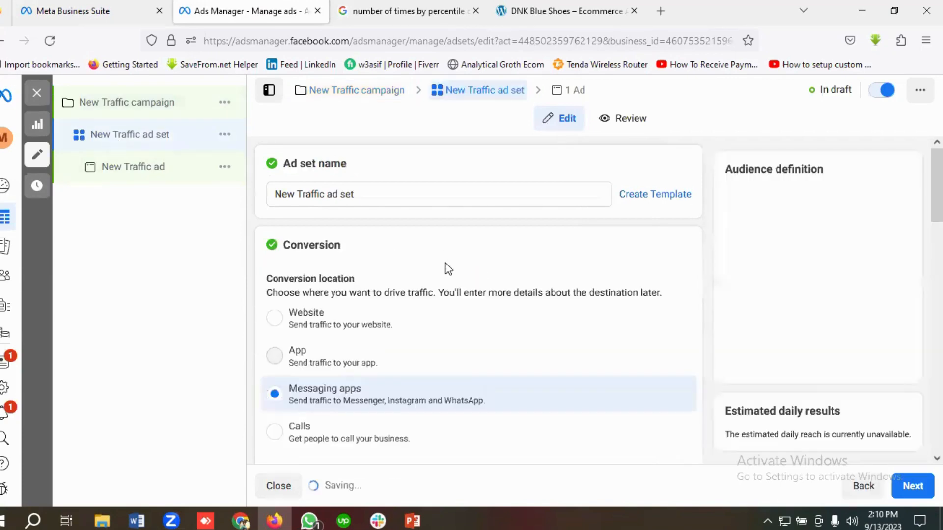
scroll(446, 268, down, 2)
scroll(447, 268, down, 8)
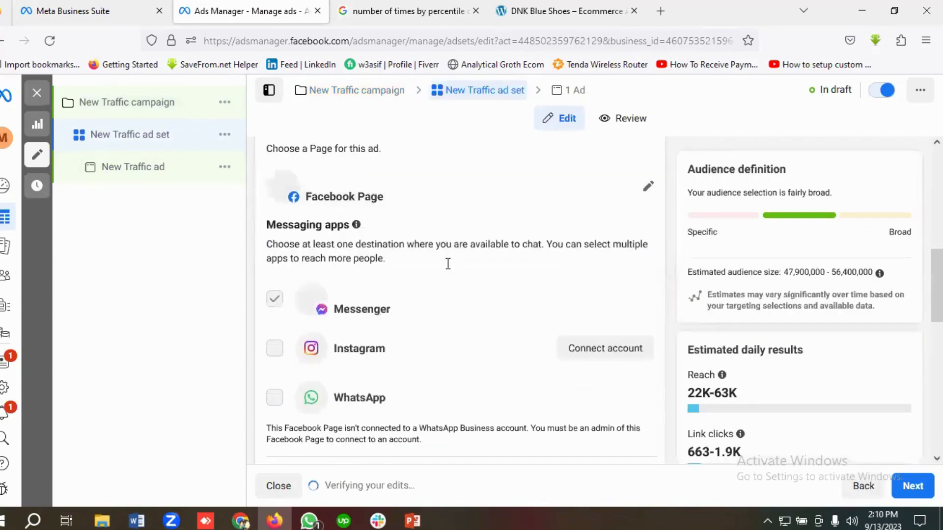
scroll(448, 268, down, 8)
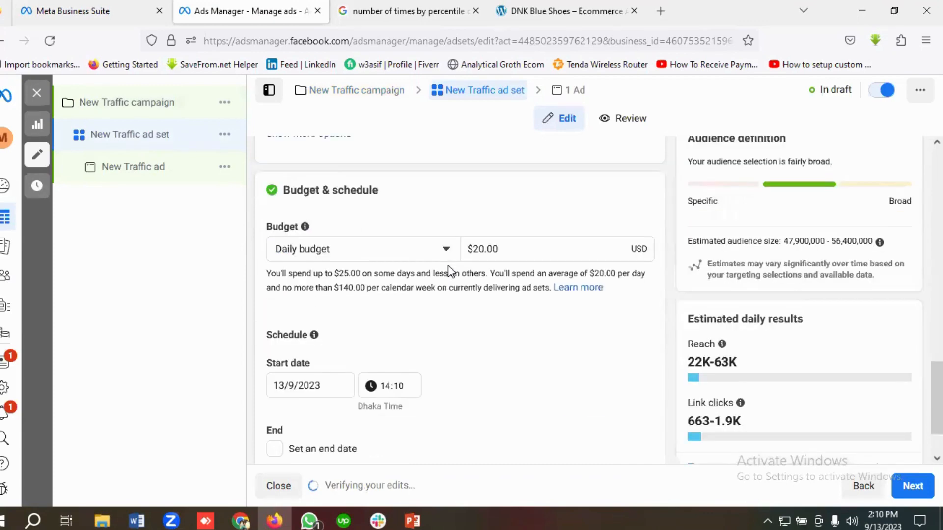
scroll(448, 269, up, 6)
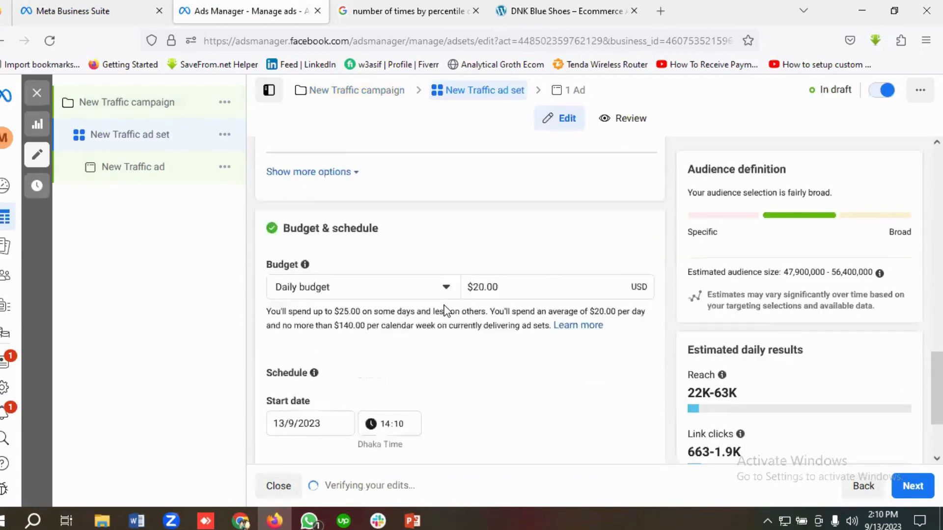
scroll(446, 310, up, 8)
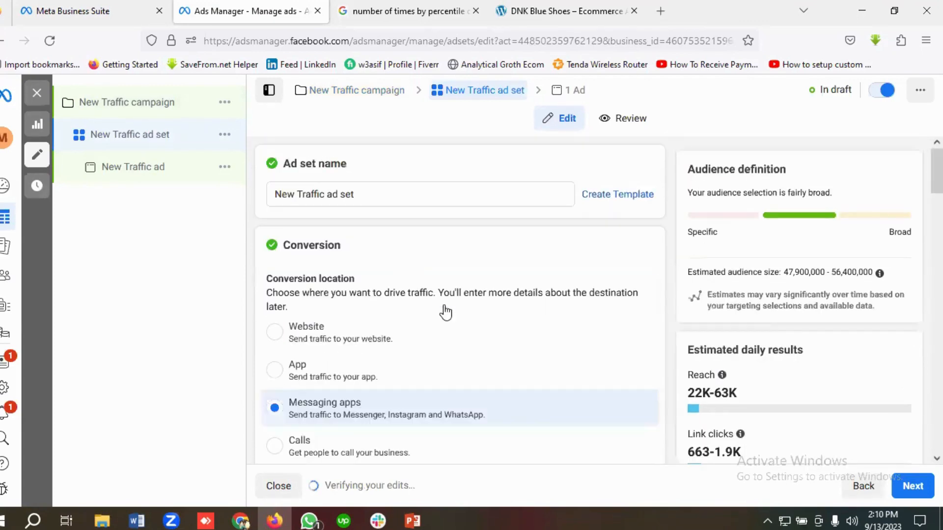
scroll(446, 310, down, 3)
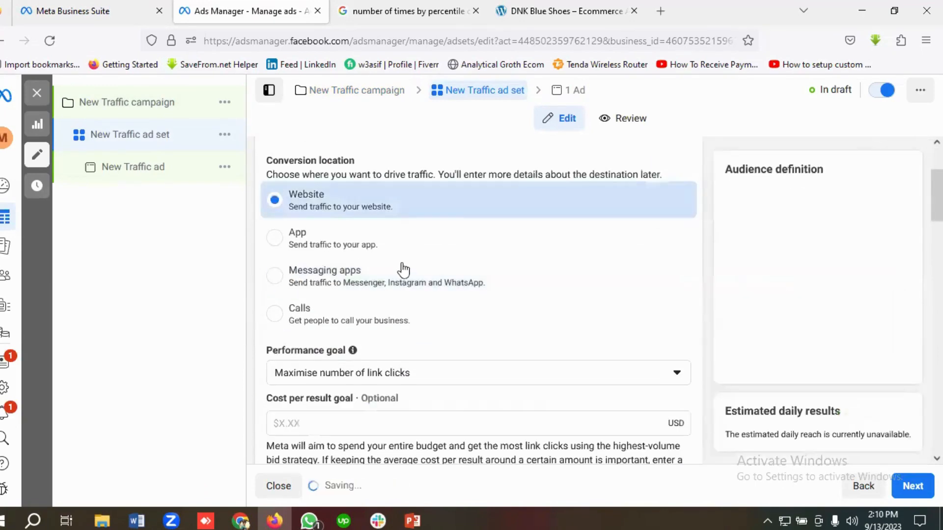
Step: Add the existing custom audience "Purchase Product Value >=10$" to the ad set's audience
scroll(403, 273, down, 6)
scroll(407, 276, down, 9)
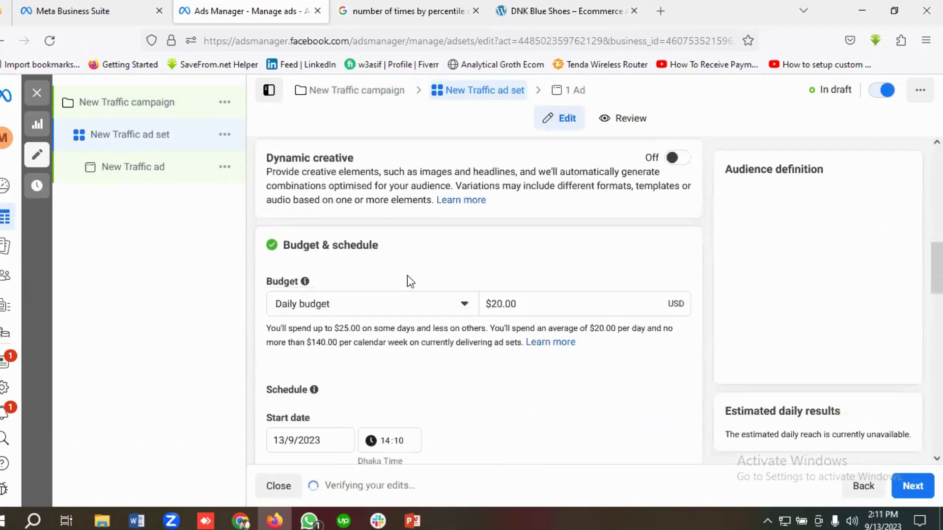
scroll(408, 277, down, 2)
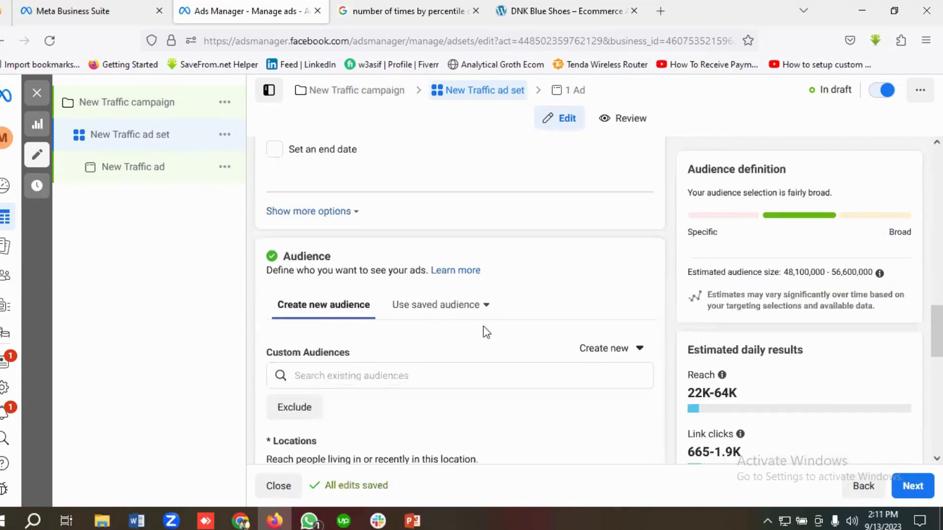
scroll(442, 315, down, 1)
click(334, 318)
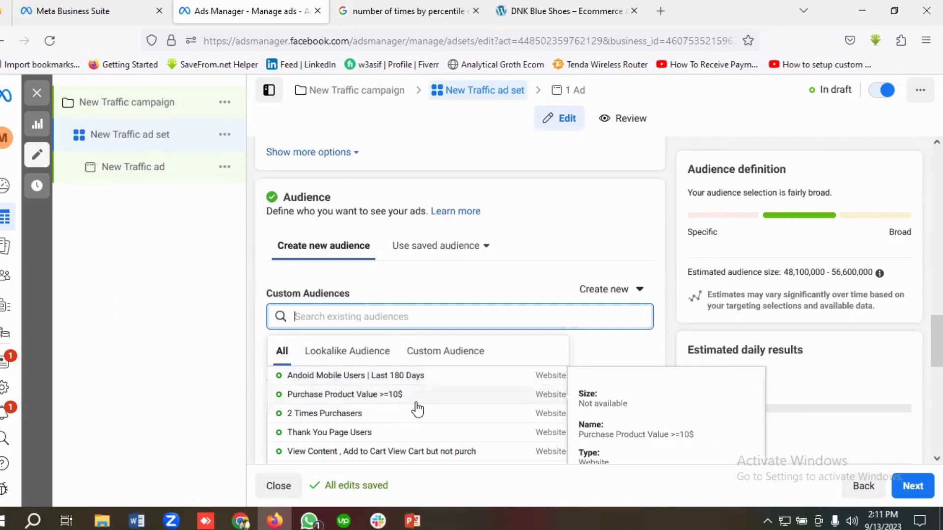
click(317, 403)
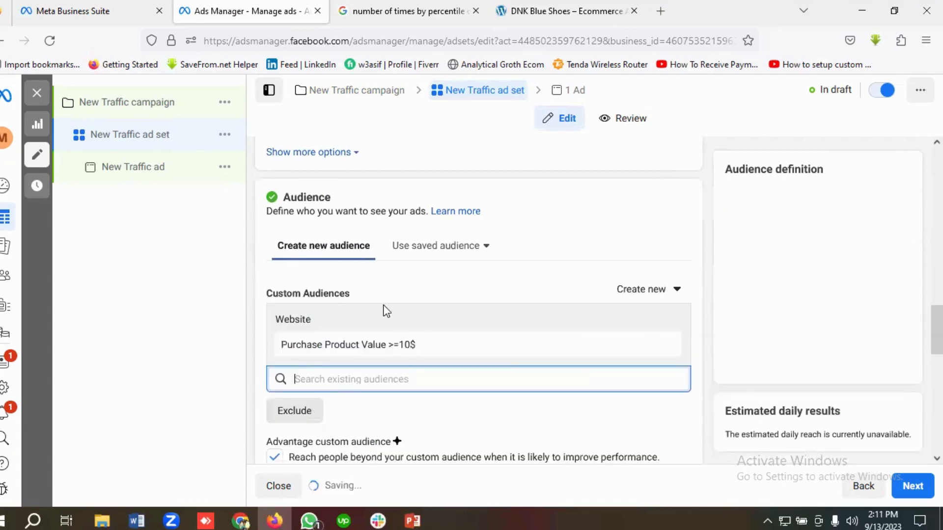
Step: Add the existing custom audiences "Andoid Mobile Users | Last 180 Days", "2 Times Purchasers" and "Thank You Page Users" to the ad set's audience
scroll(428, 334, down, 1)
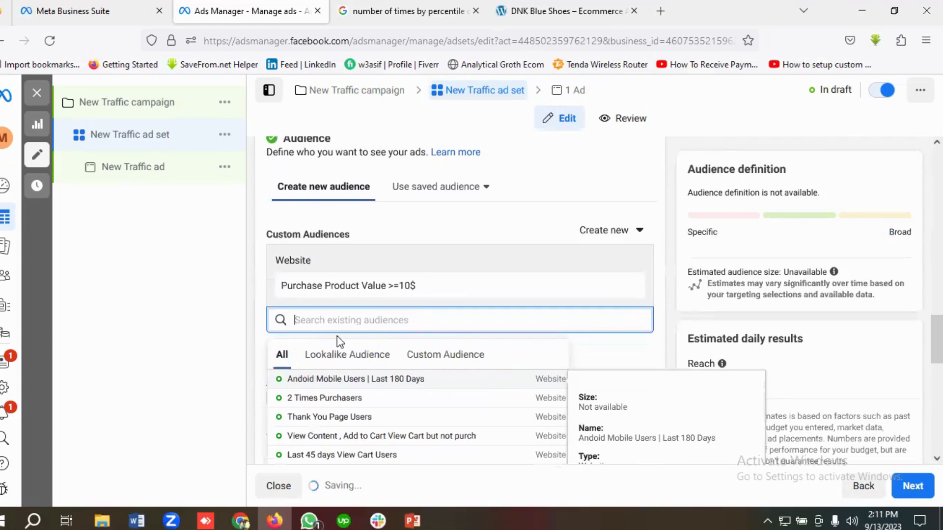
click(320, 382)
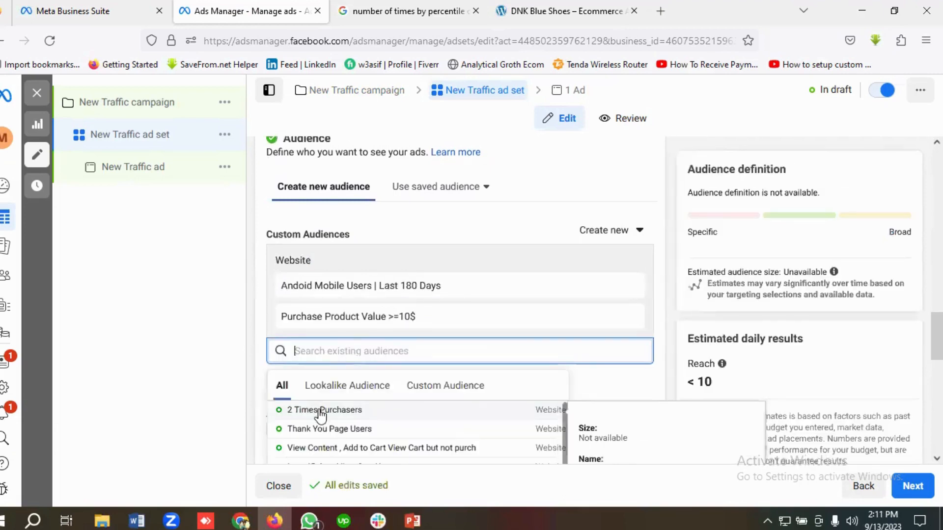
click(320, 412)
scroll(331, 381, down, 1)
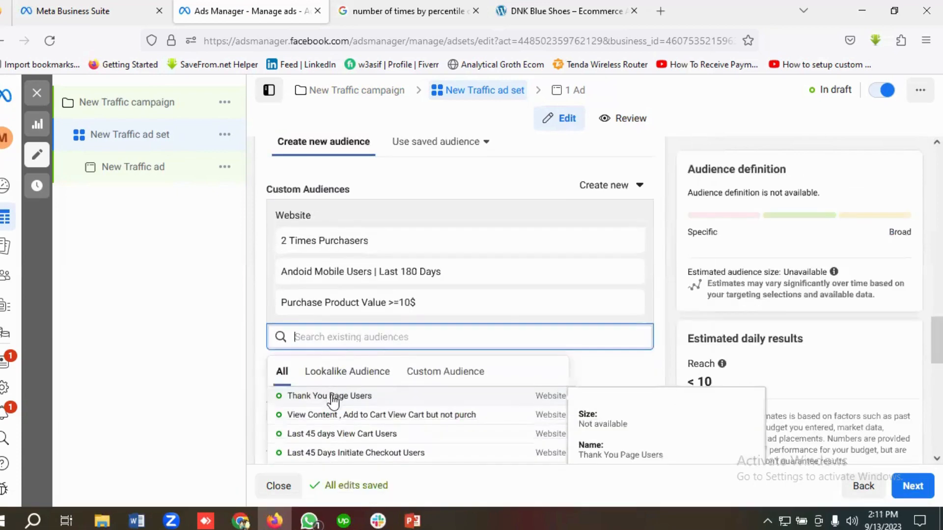
click(332, 399)
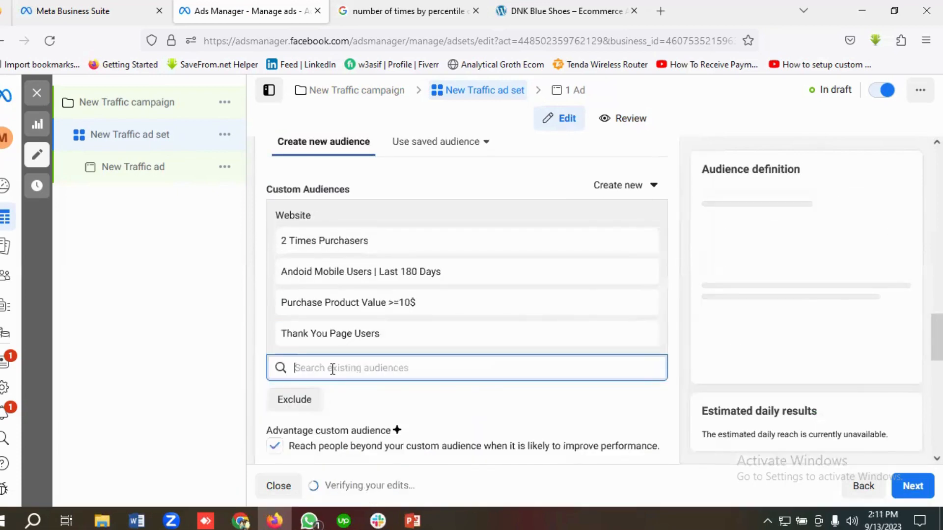
Step: Look through the remaining existing audiences offered for the ad set, and review its targeting, schedule and conversion settings
scroll(356, 385, down, 1)
scroll(334, 394, down, 1)
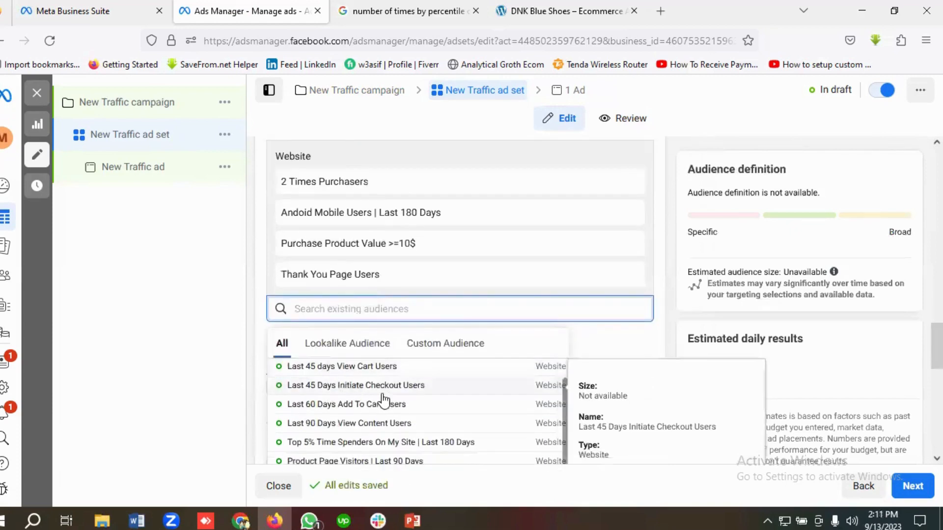
scroll(364, 429, up, 1)
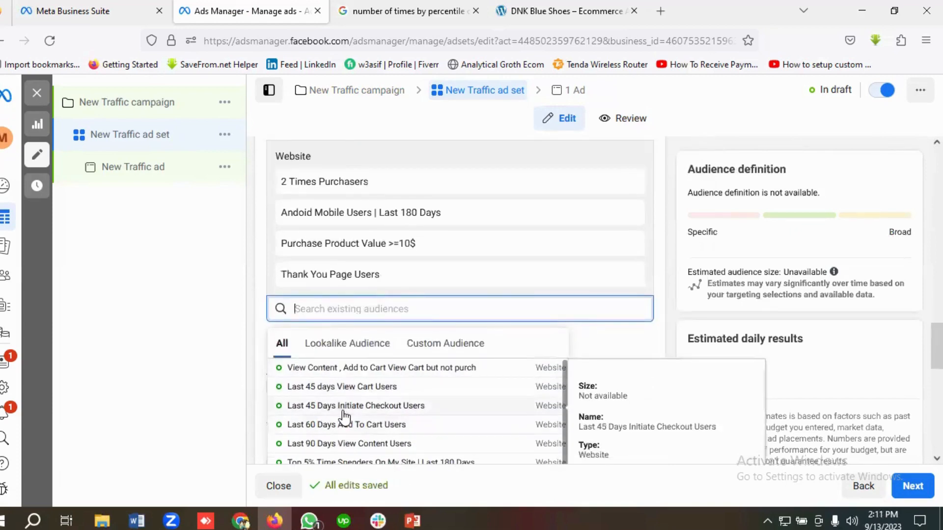
scroll(372, 419, down, 1)
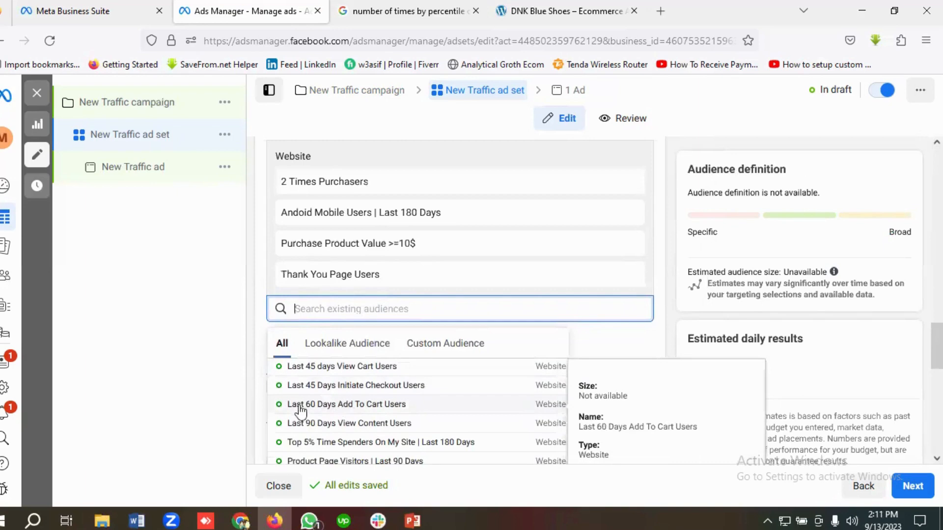
scroll(334, 408, up, 1)
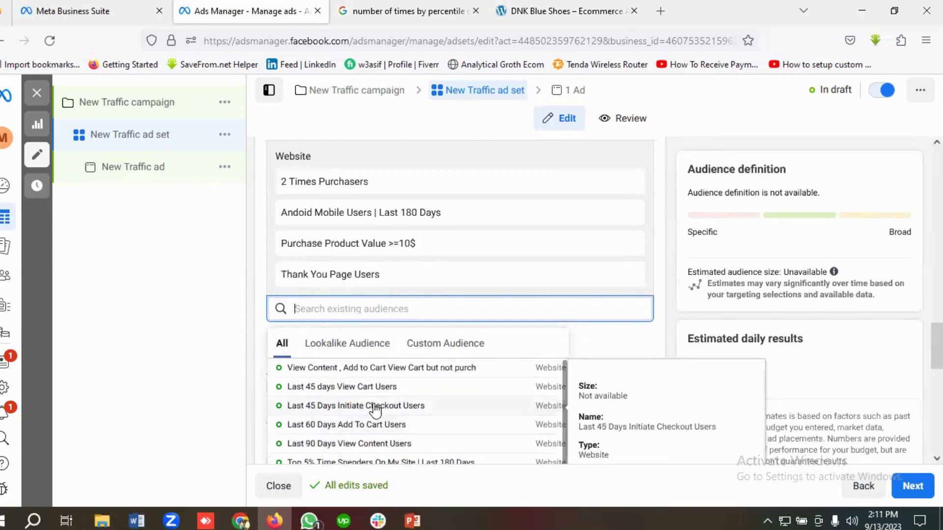
scroll(337, 393, down, 1)
scroll(358, 344, down, 7)
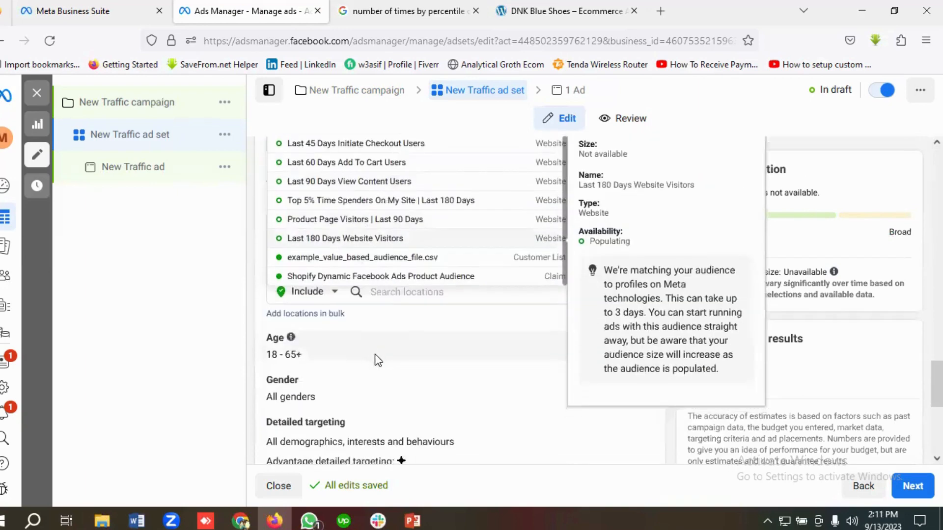
scroll(378, 362, down, 2)
scroll(378, 362, up, 10)
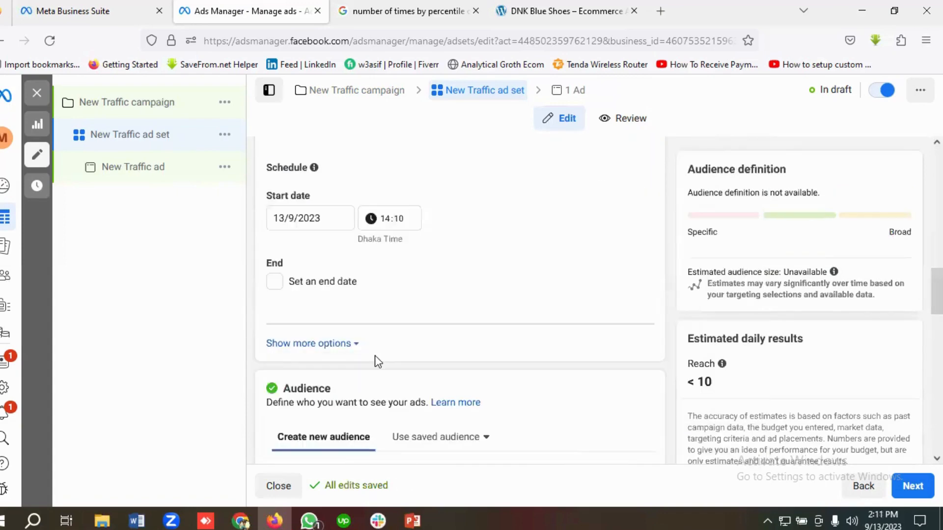
scroll(376, 355, up, 8)
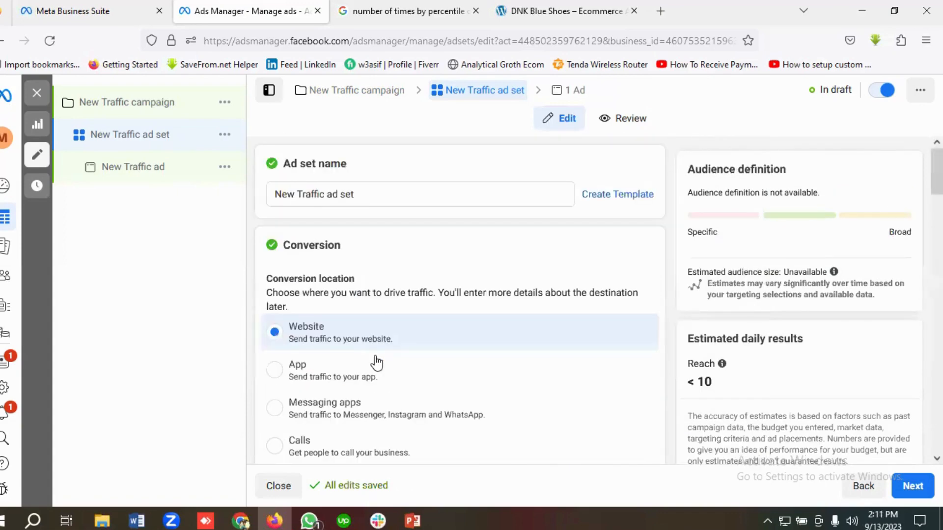